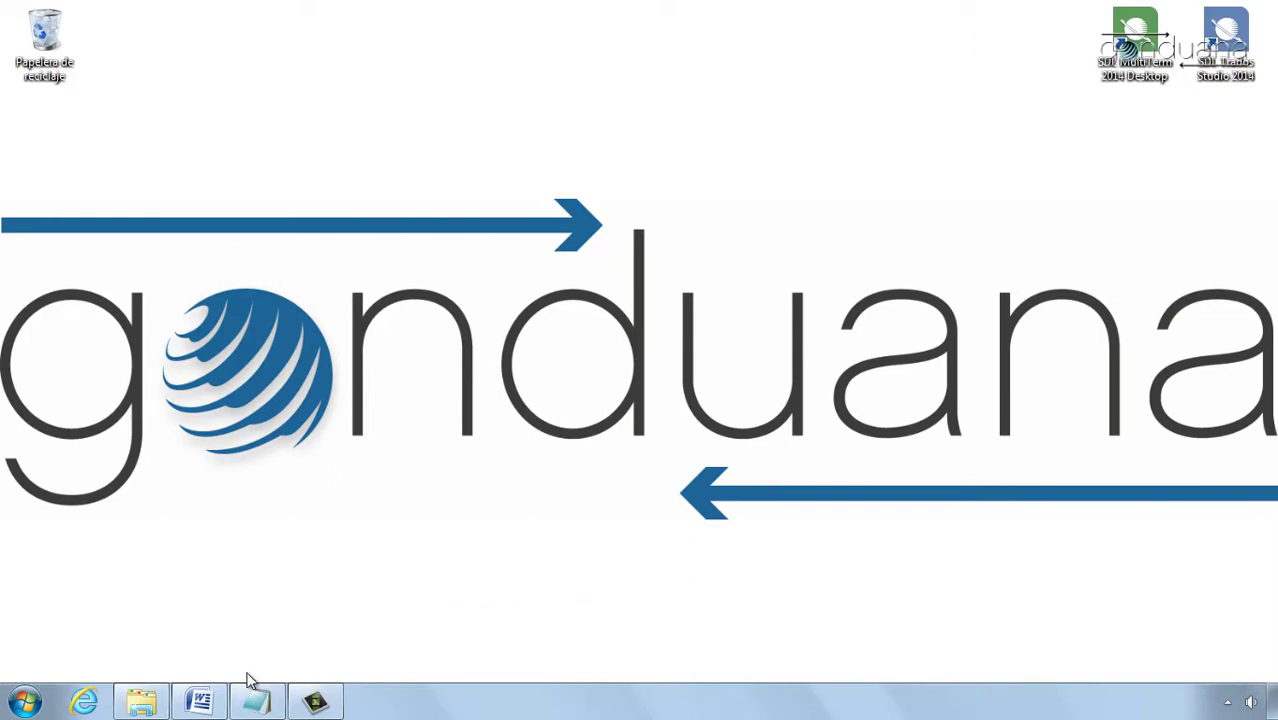
# - Restore Word's blank Documento1 and show the AHK folder containing macro AHK.ahk beside it
pyautogui.click(203, 700)
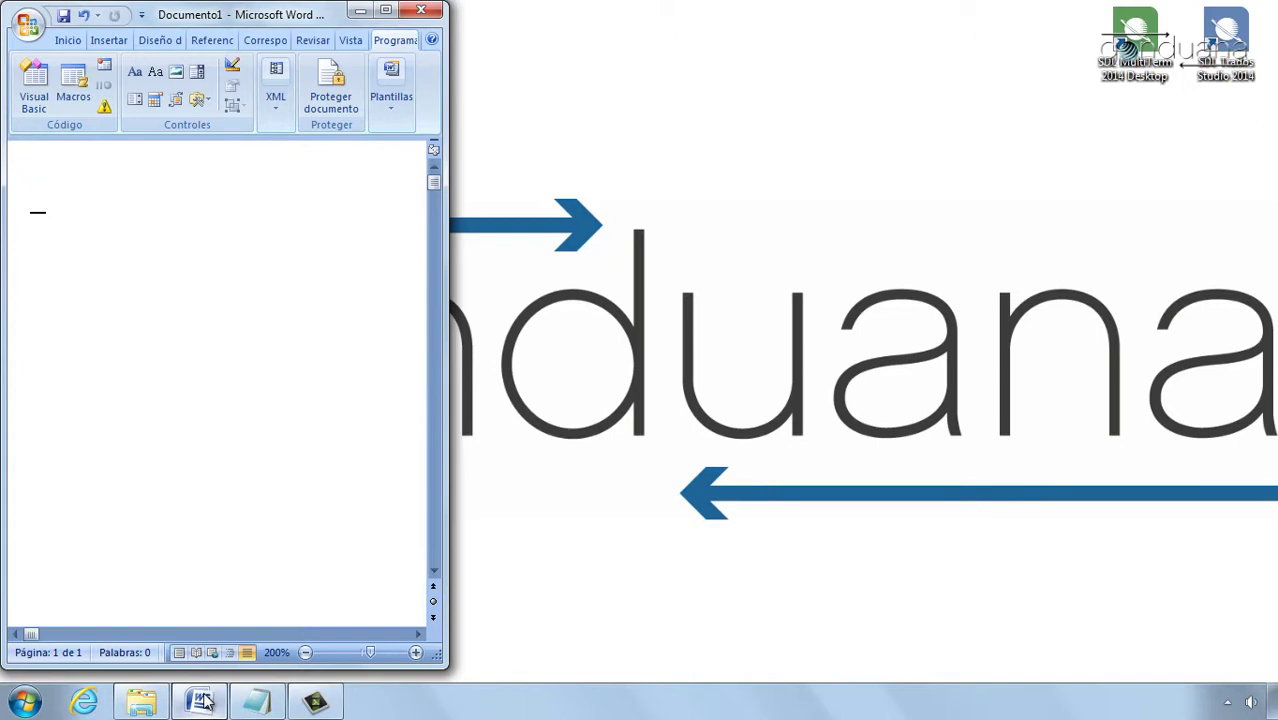
pyautogui.click(145, 702)
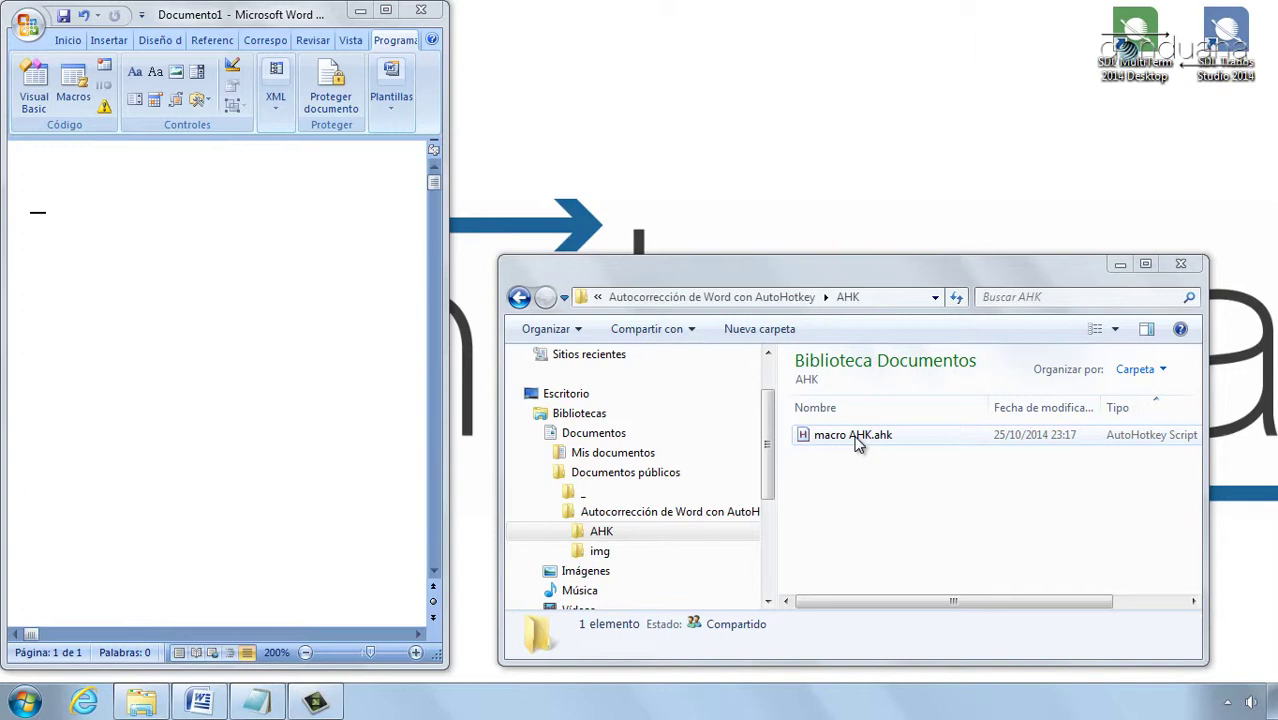
# - Open macro AHK.ahk in SciTE4AutoHotkey with Edit Script, cancelling an accidental rename first
pyautogui.rightClick(855, 436)
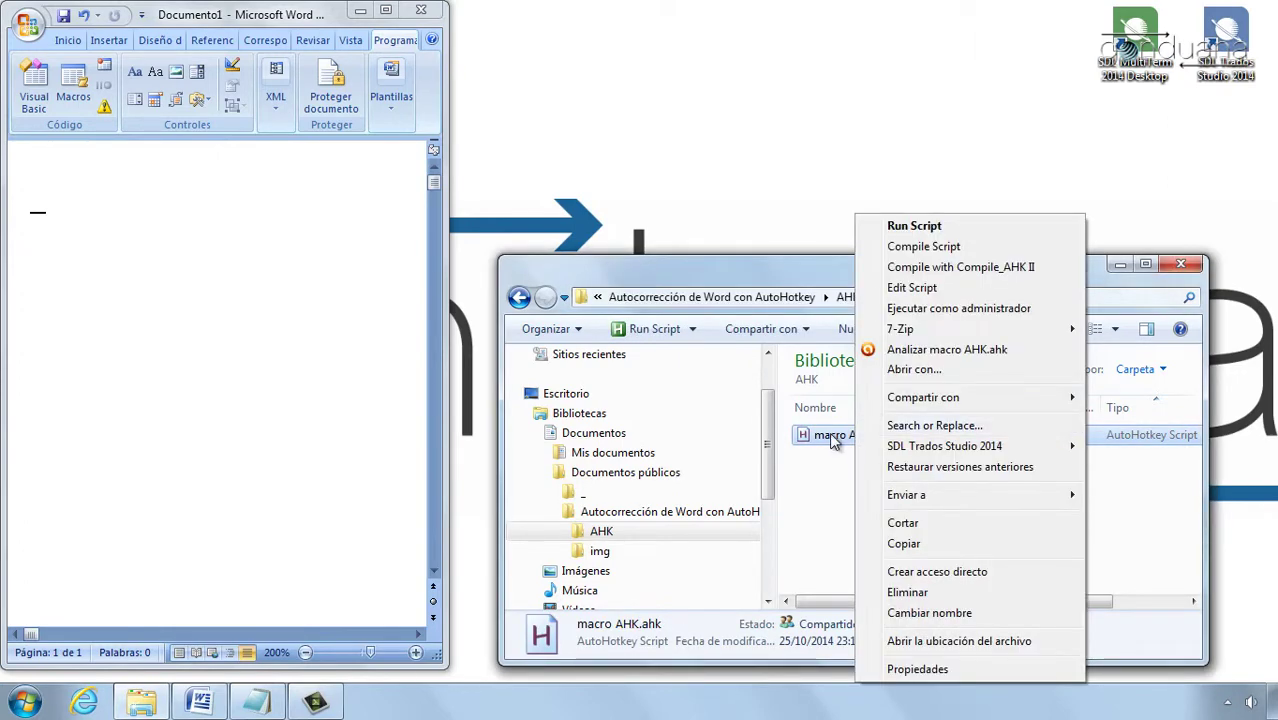
pyautogui.click(816, 438)
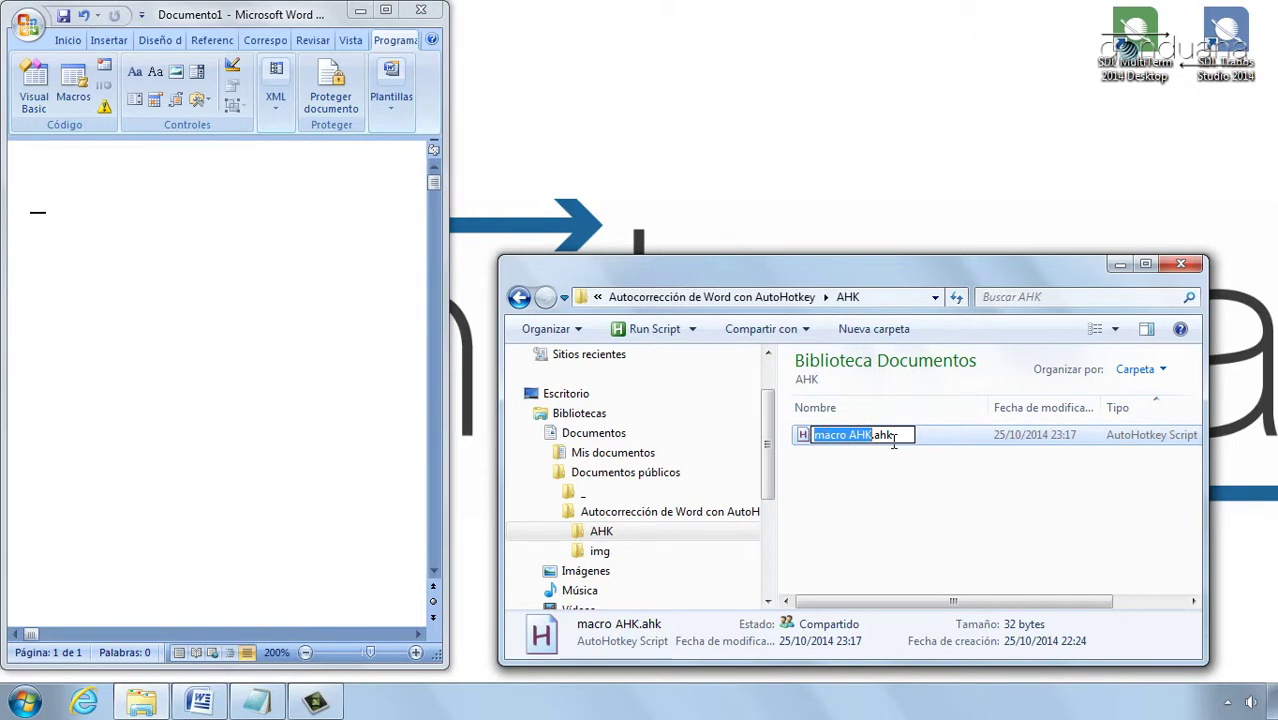
pyautogui.press('Escape')
pyautogui.rightClick(862, 432)
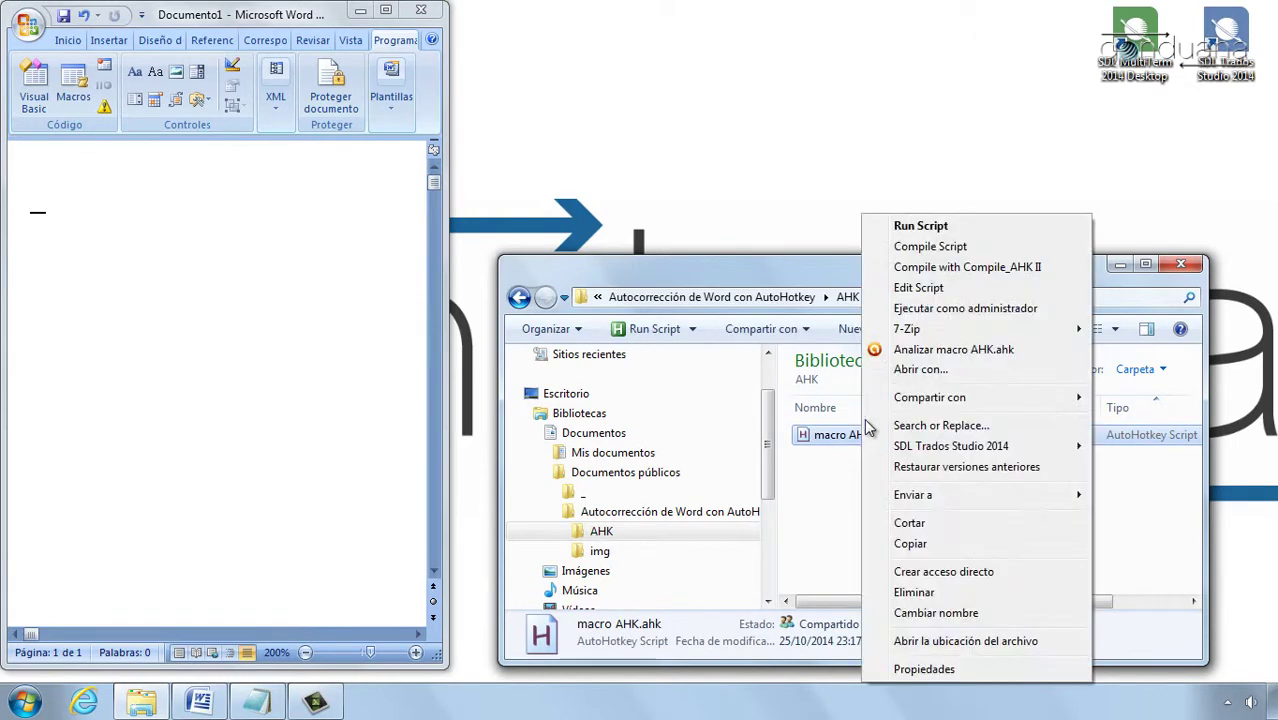
pyautogui.click(970, 289)
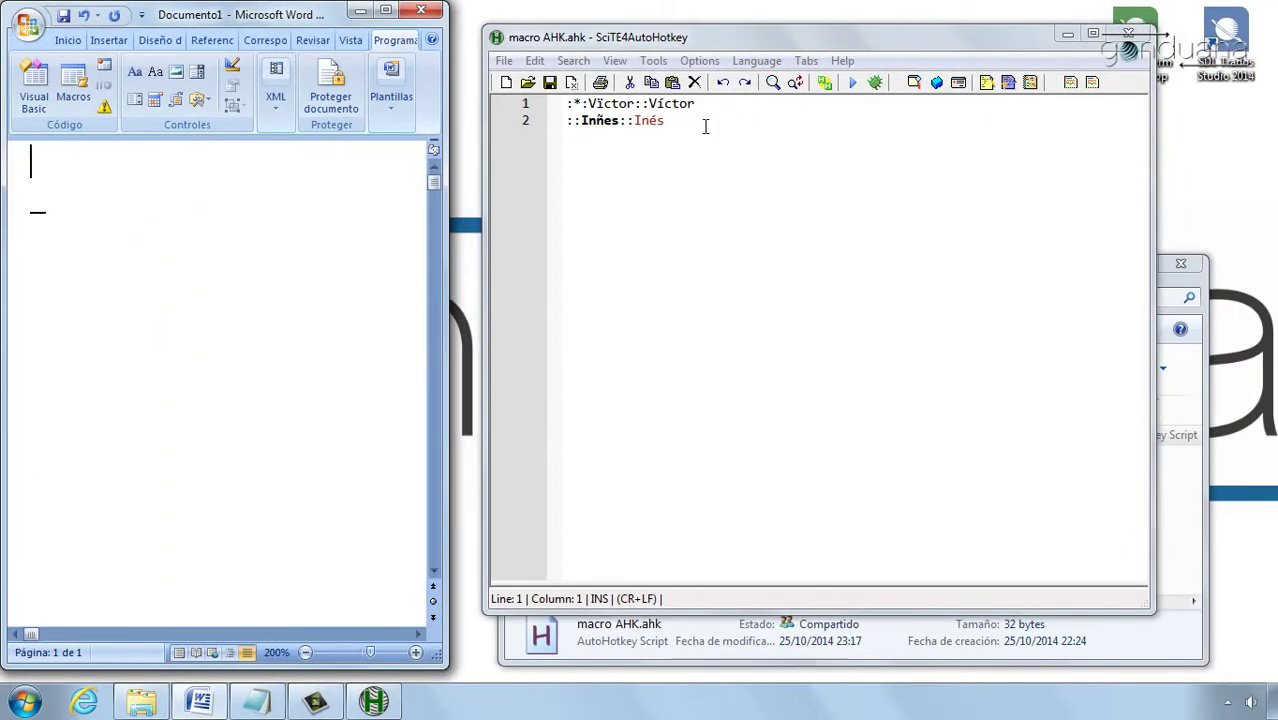
# - Move SciTE aside and launch macro AHK.ahk with Run Script from the AHK folder
pyautogui.moveTo(764, 39); pyautogui.dragTo(359, 43)
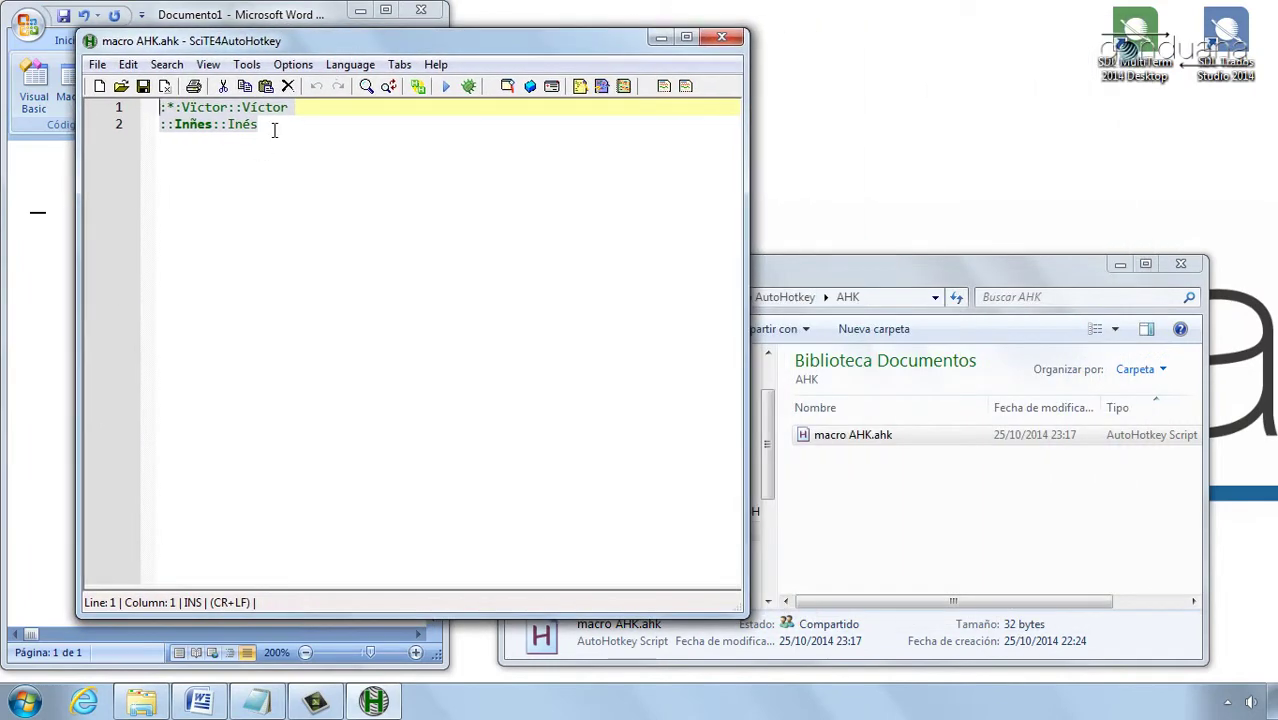
pyautogui.click(920, 269)
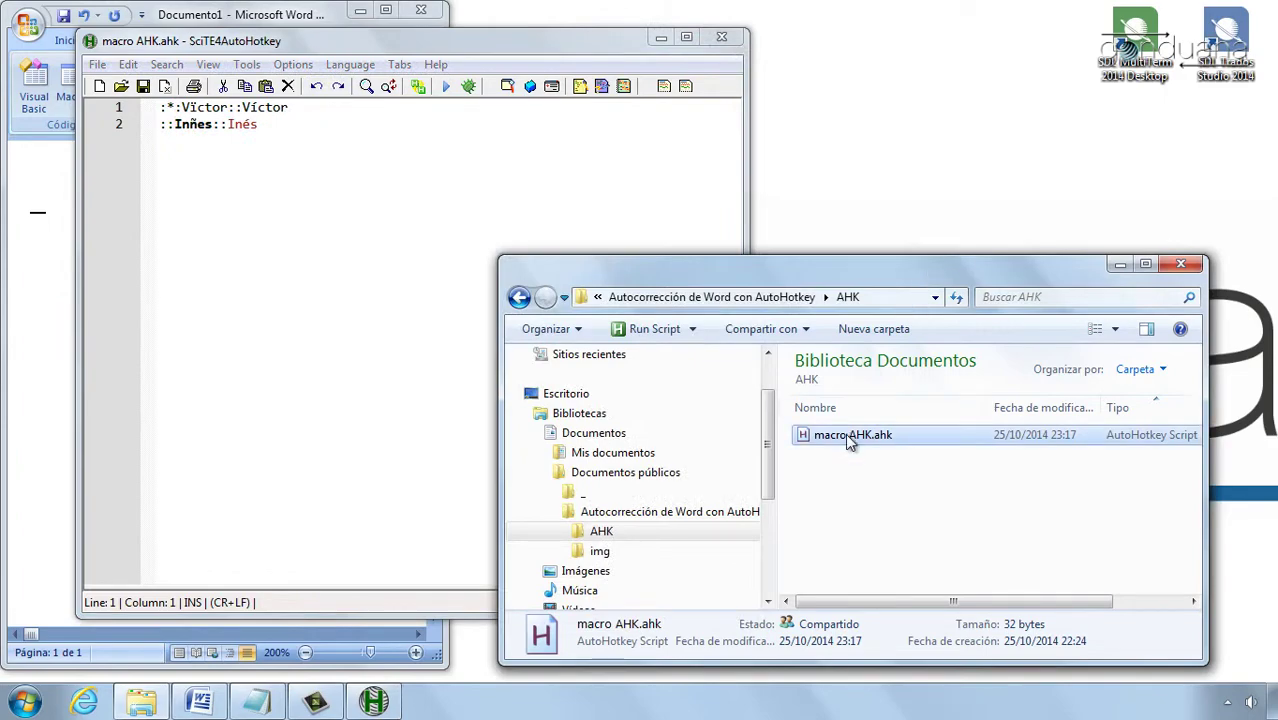
pyautogui.moveTo(847, 440)
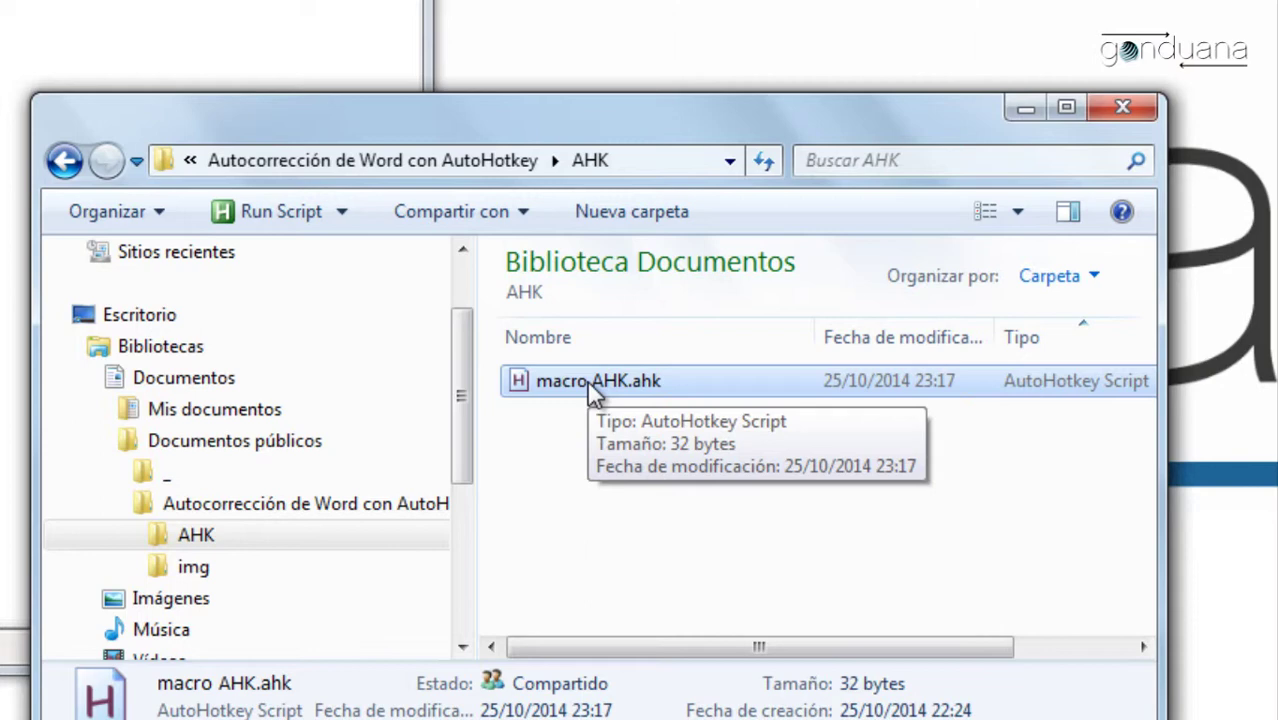
pyautogui.rightClick(601, 393)
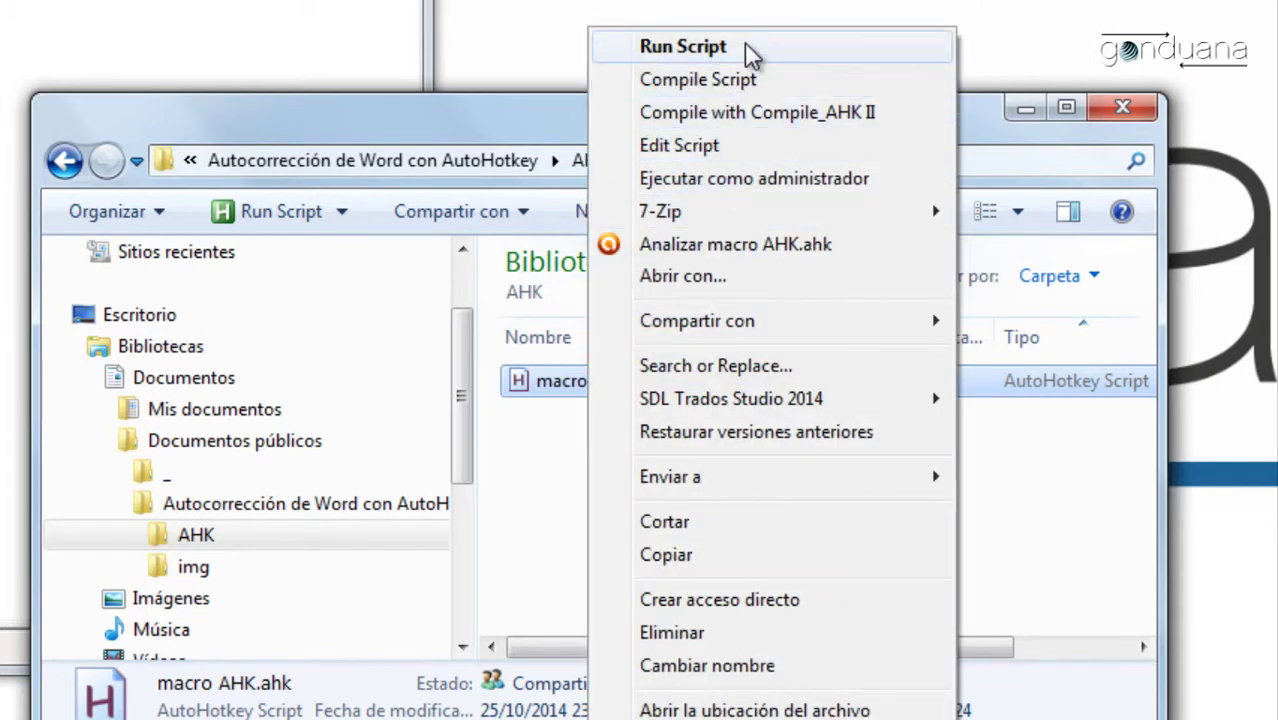
pyautogui.click(744, 46)
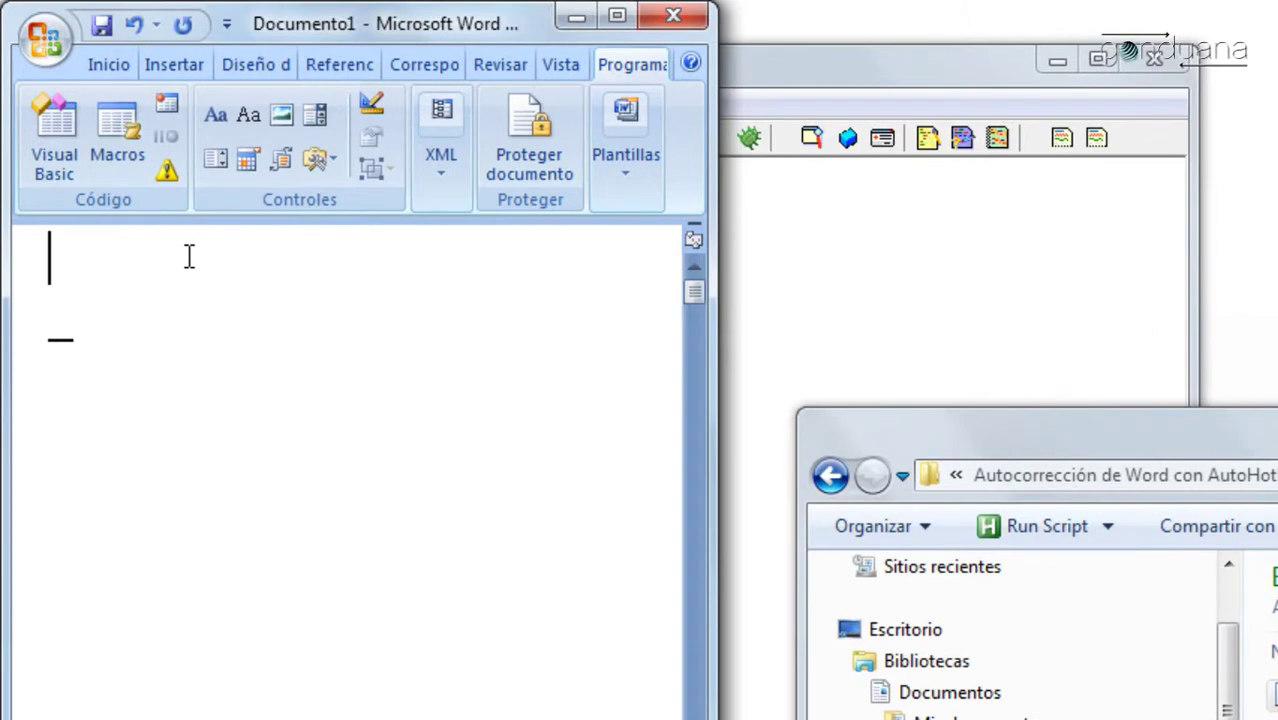
# - Type Víctor as the first test line in Documento1, fixing a typo along the way
pyautogui.write('Ví')
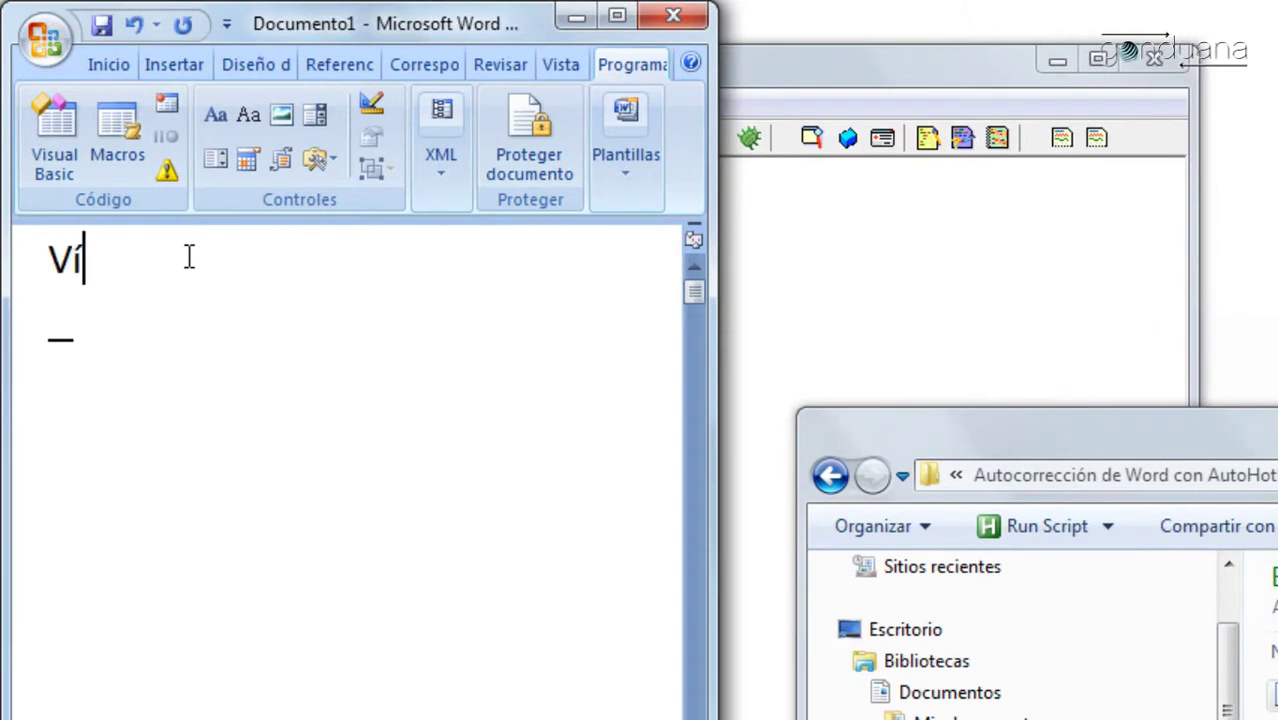
pyautogui.press('BackSpace')
pyautogui.write('íctor')
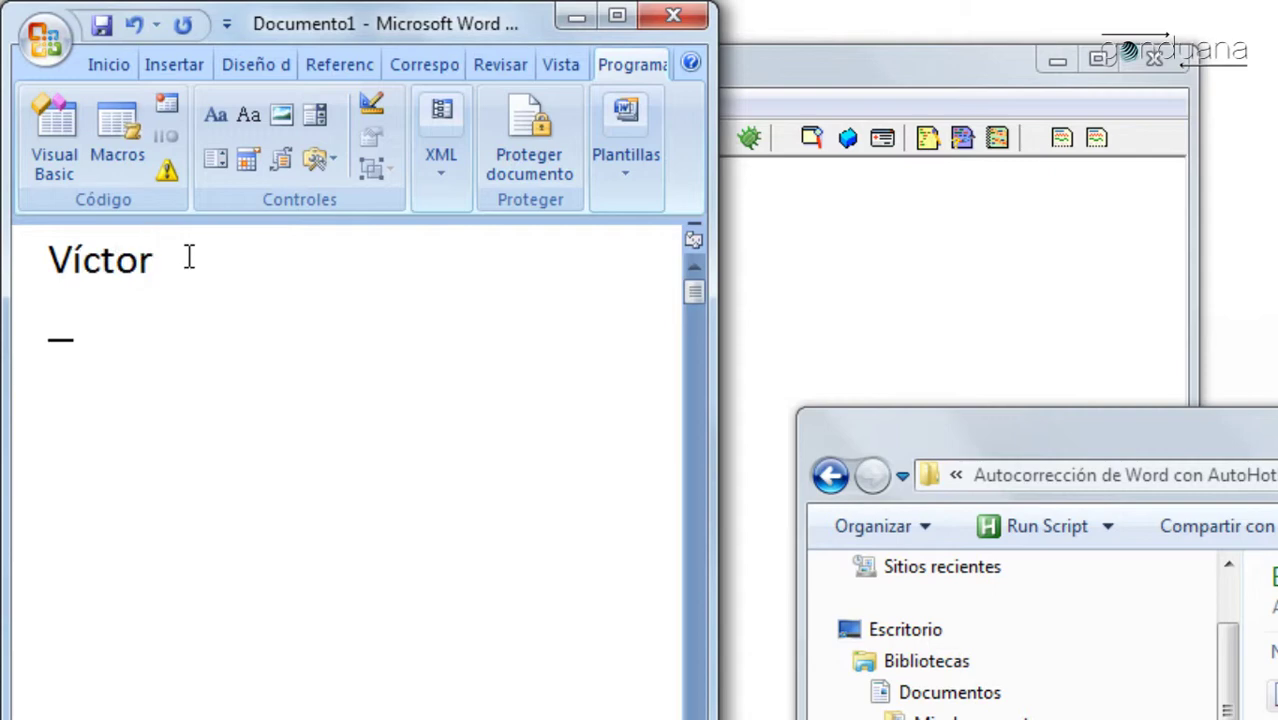
pyautogui.press('Return')
# - Move SciTE to the right of Word, then type Víctor and Iñes on new lines
pyautogui.moveTo(849, 71); pyautogui.dragTo(1216, 86)
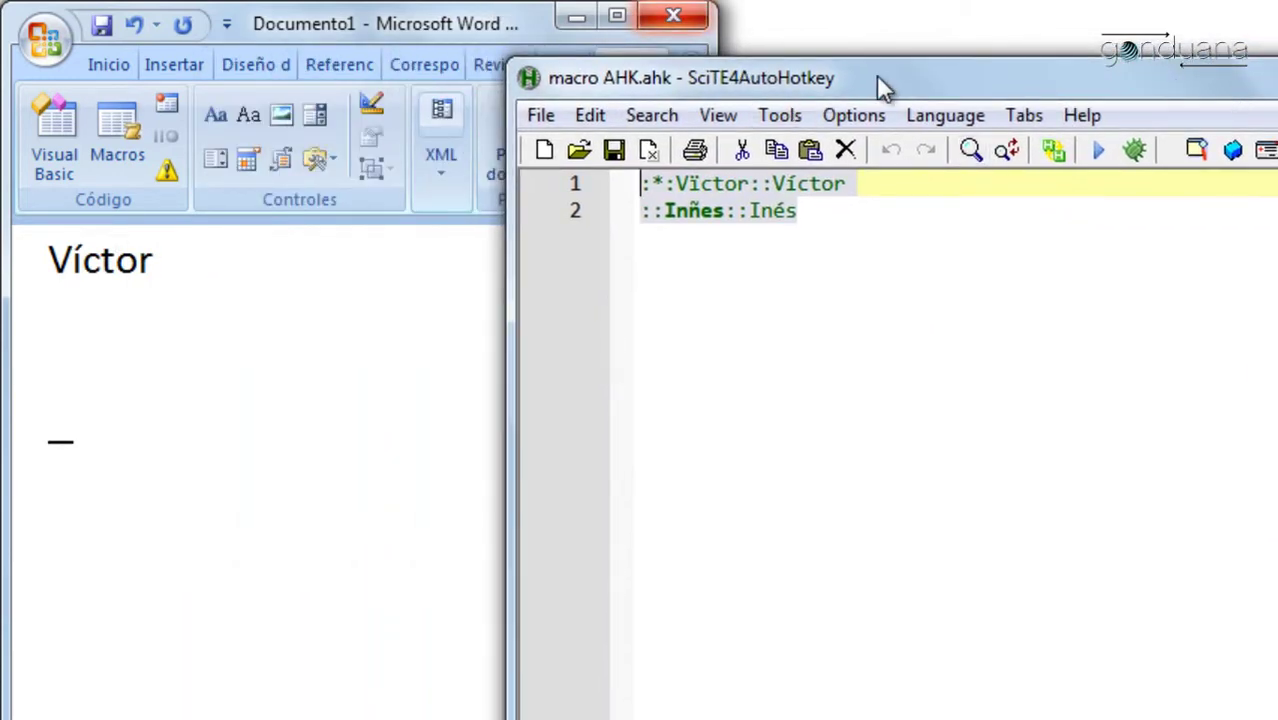
pyautogui.moveTo(884, 86); pyautogui.dragTo(1095, 90)
pyautogui.click(262, 240)
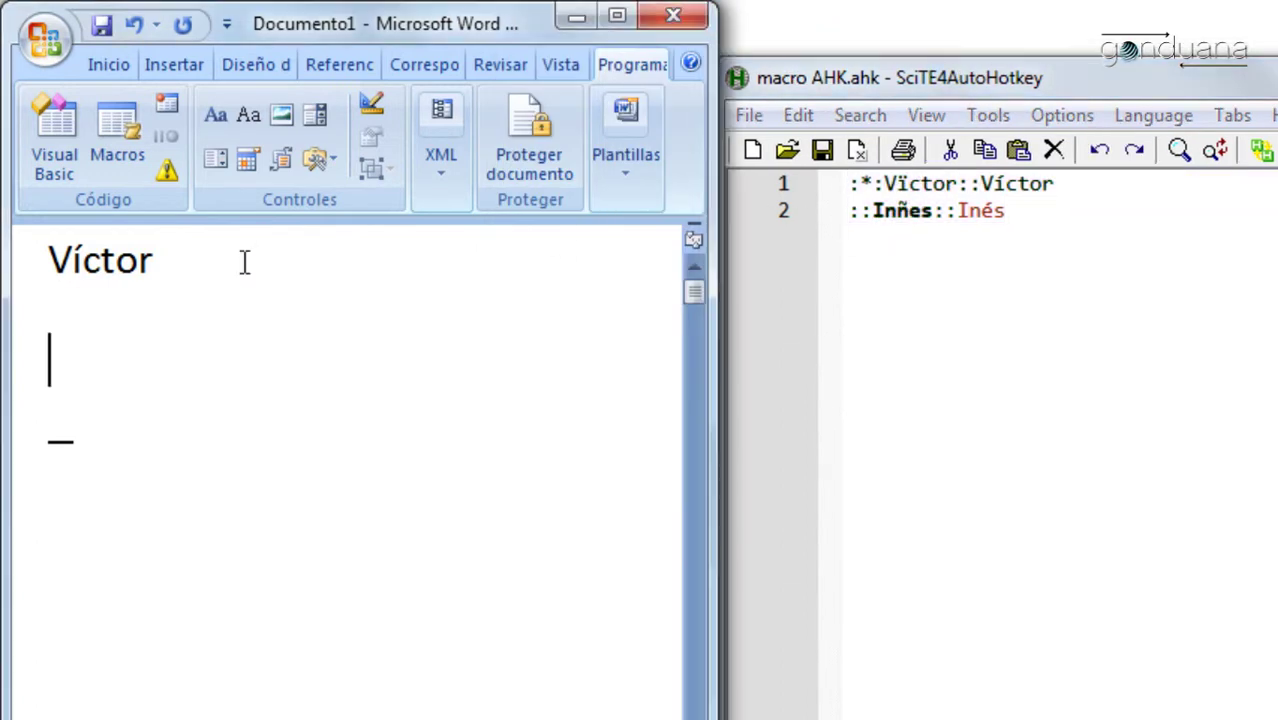
pyautogui.write('Víc')
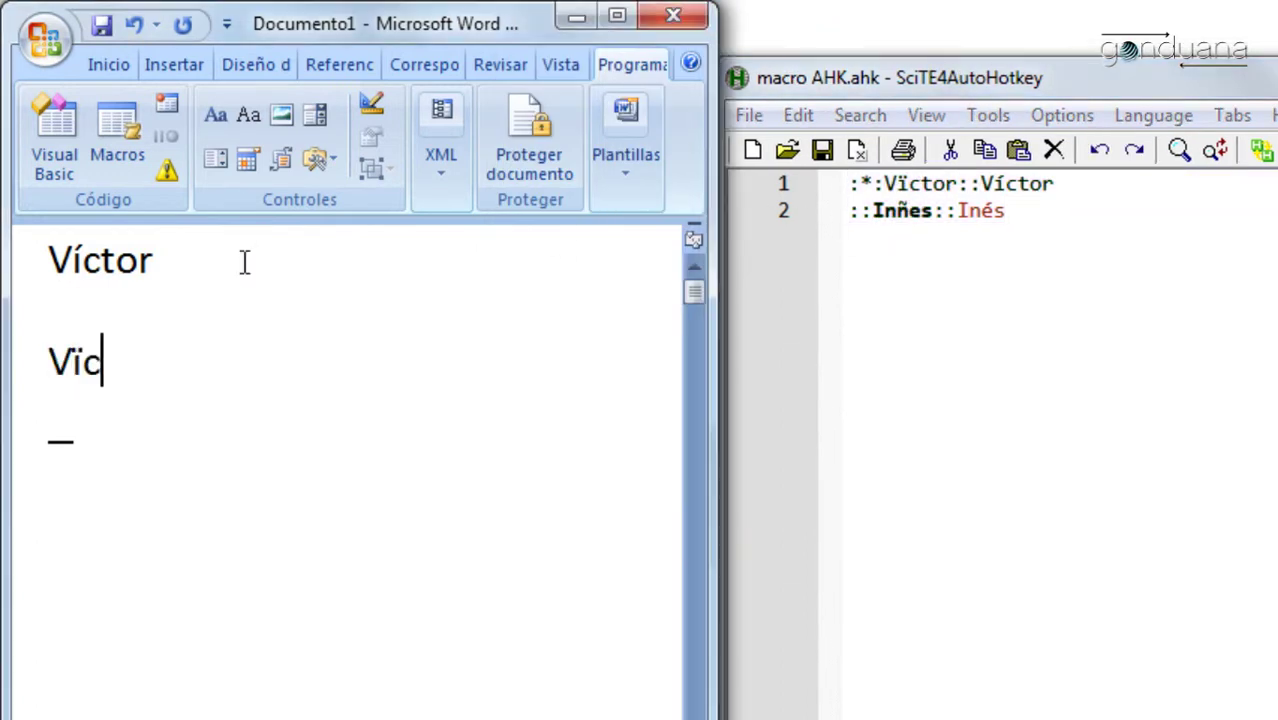
pyautogui.write('tor')
pyautogui.press('Return')
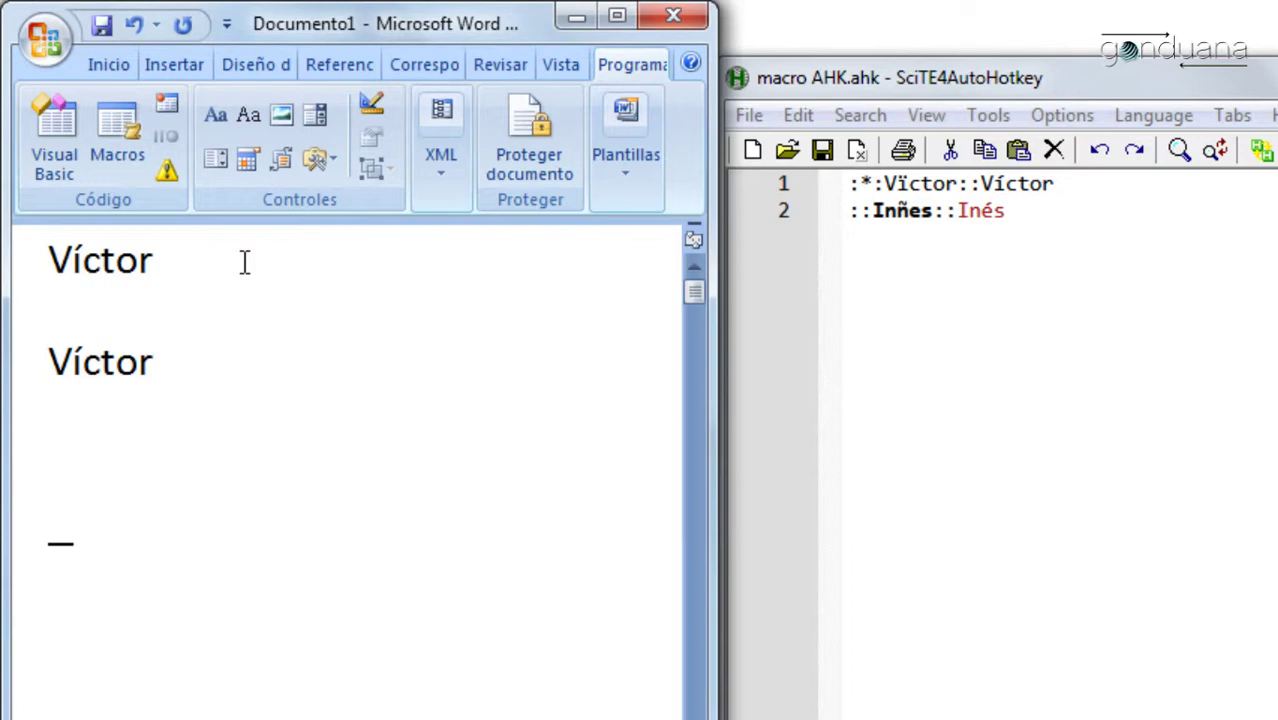
pyautogui.write('Iñ')
pyautogui.write('e')
pyautogui.write('s')
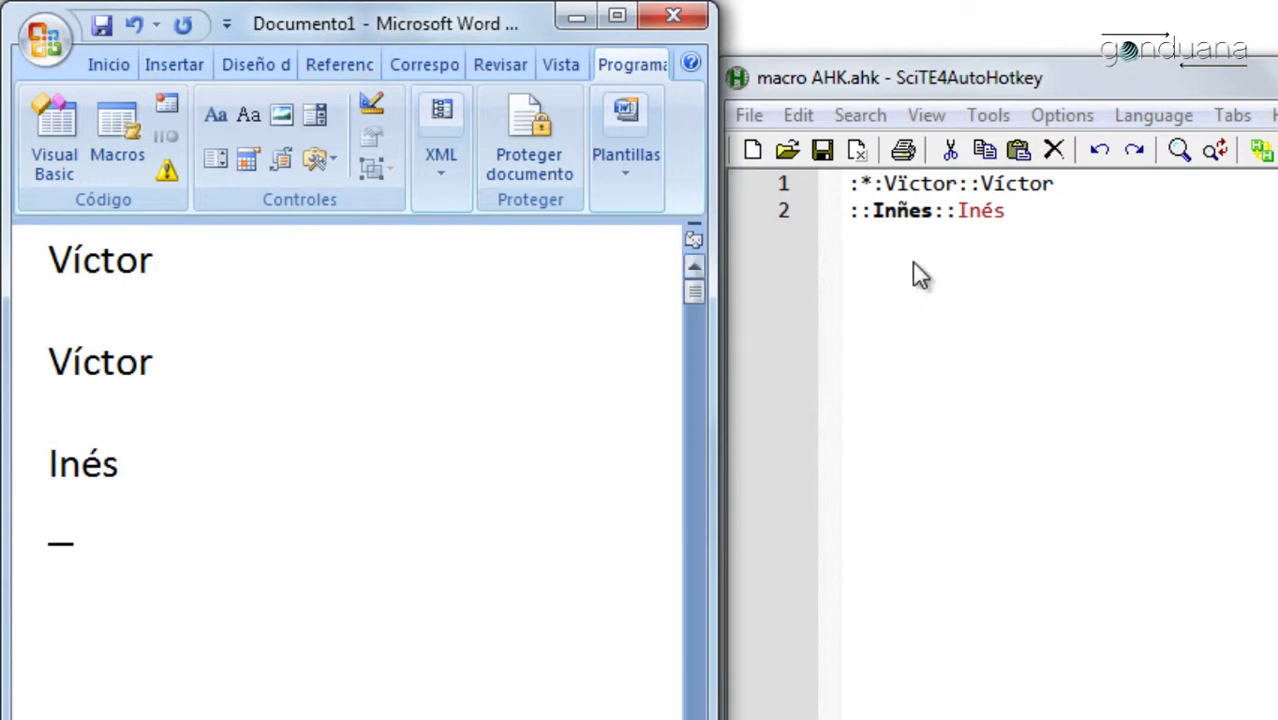
pyautogui.click(867, 185)
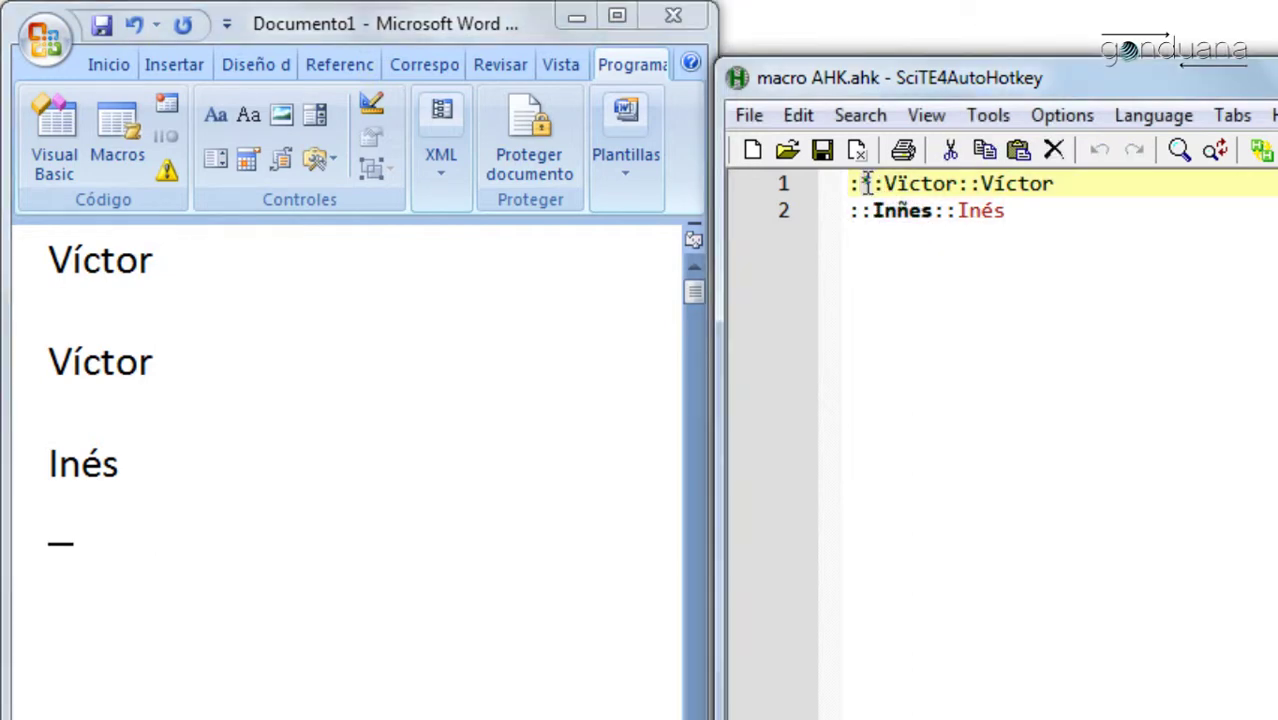
pyautogui.write('*')
pyautogui.click(957, 185)
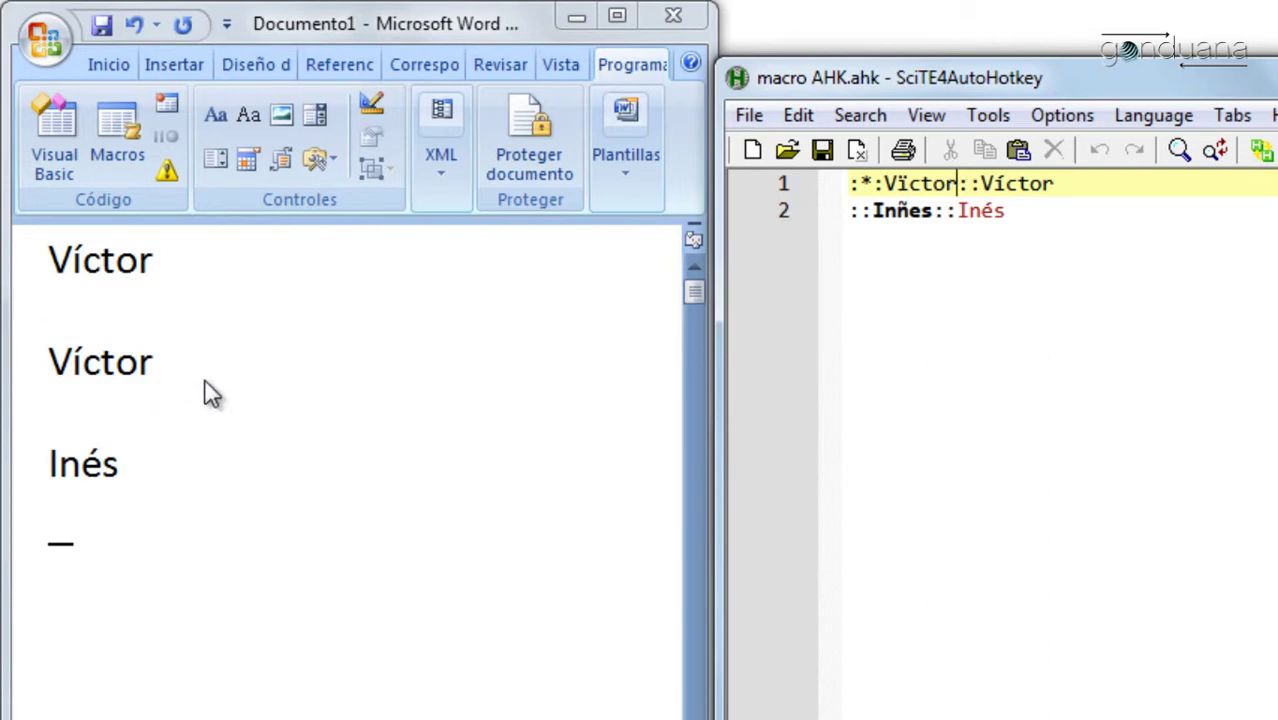
pyautogui.click(882, 184)
pyautogui.moveTo(884, 184); pyautogui.dragTo(943, 184)
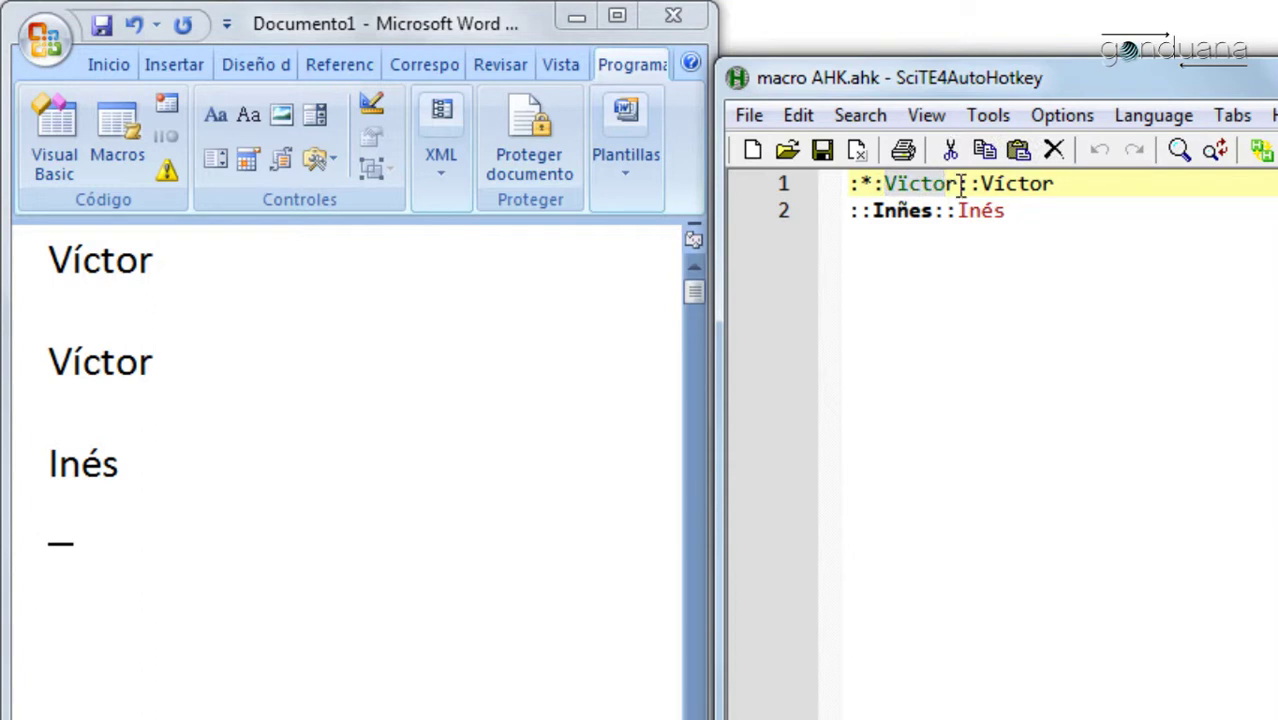
# - Add a fourth test line 'Inñes:', then select and delete all the test text
pyautogui.click(168, 462)
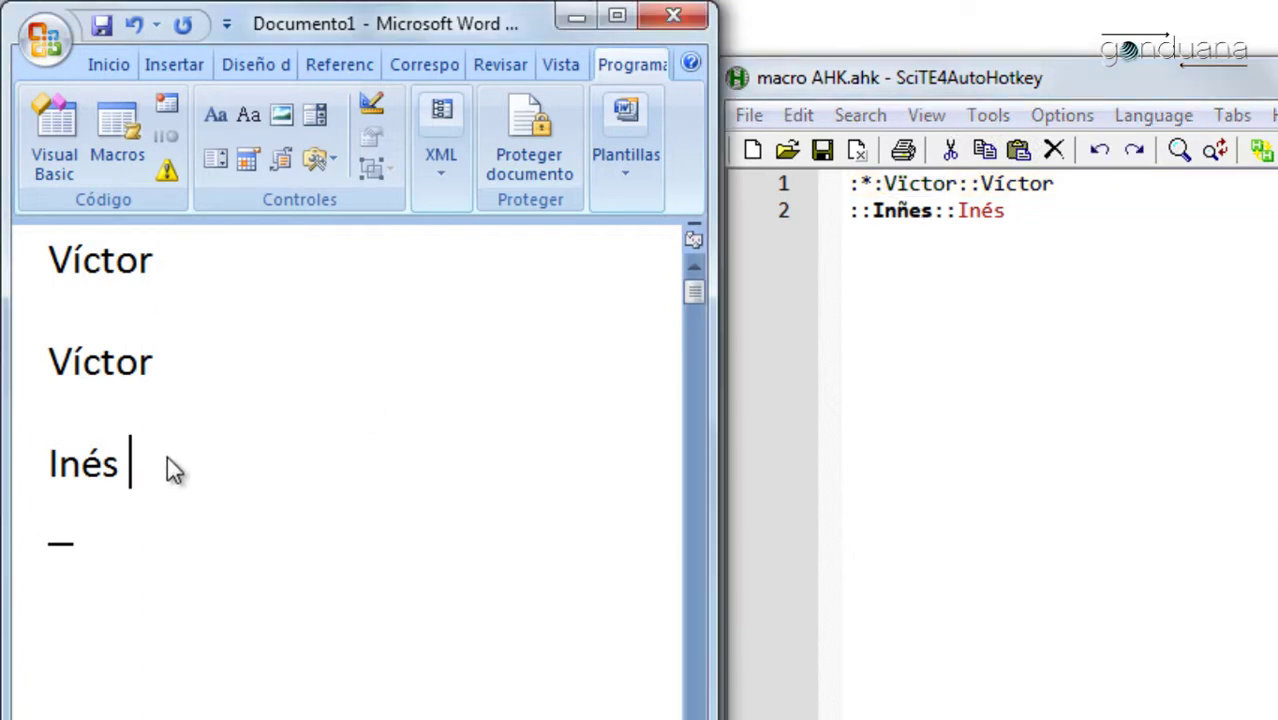
pyautogui.press('Return')
pyautogui.write('In')
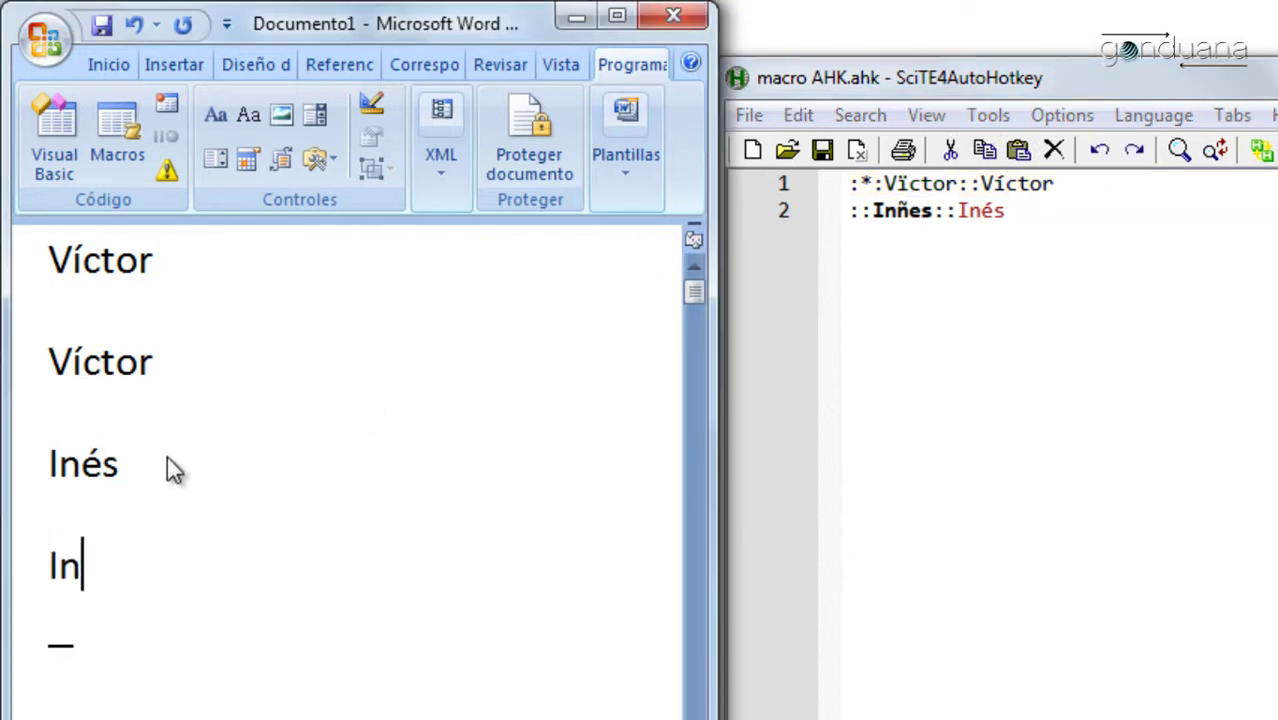
pyautogui.write('ñes')
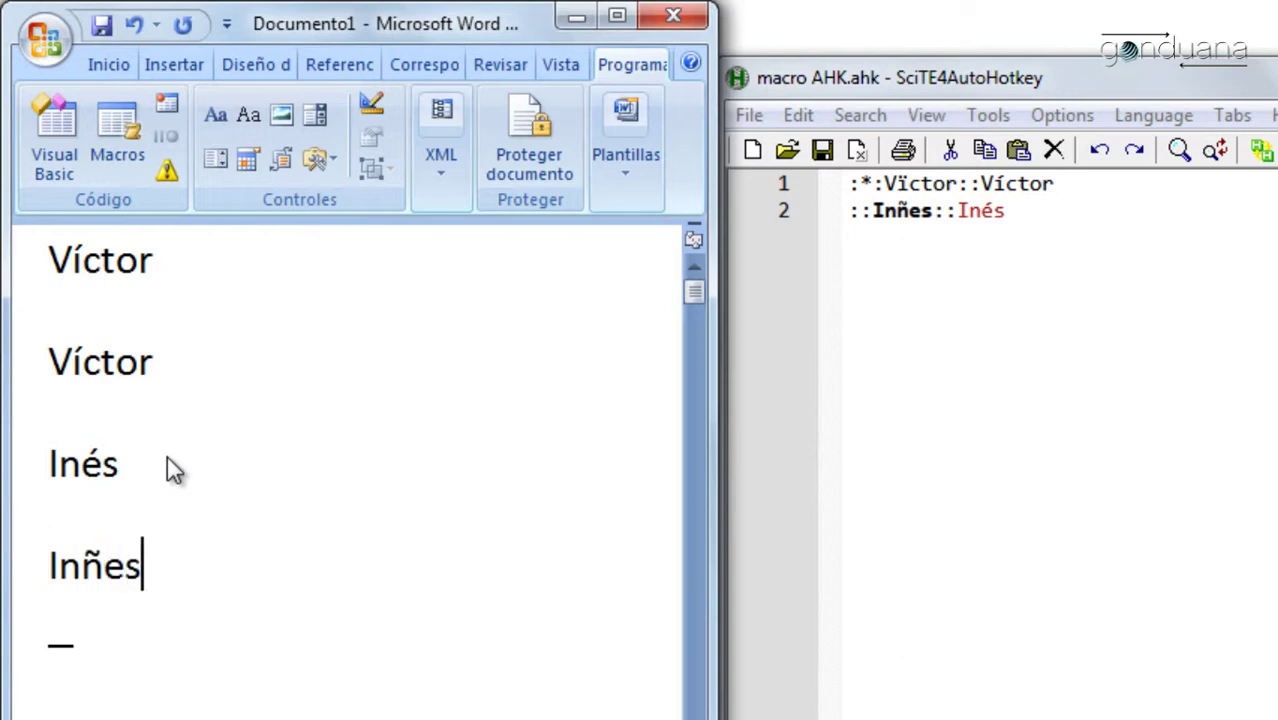
pyautogui.write(':')
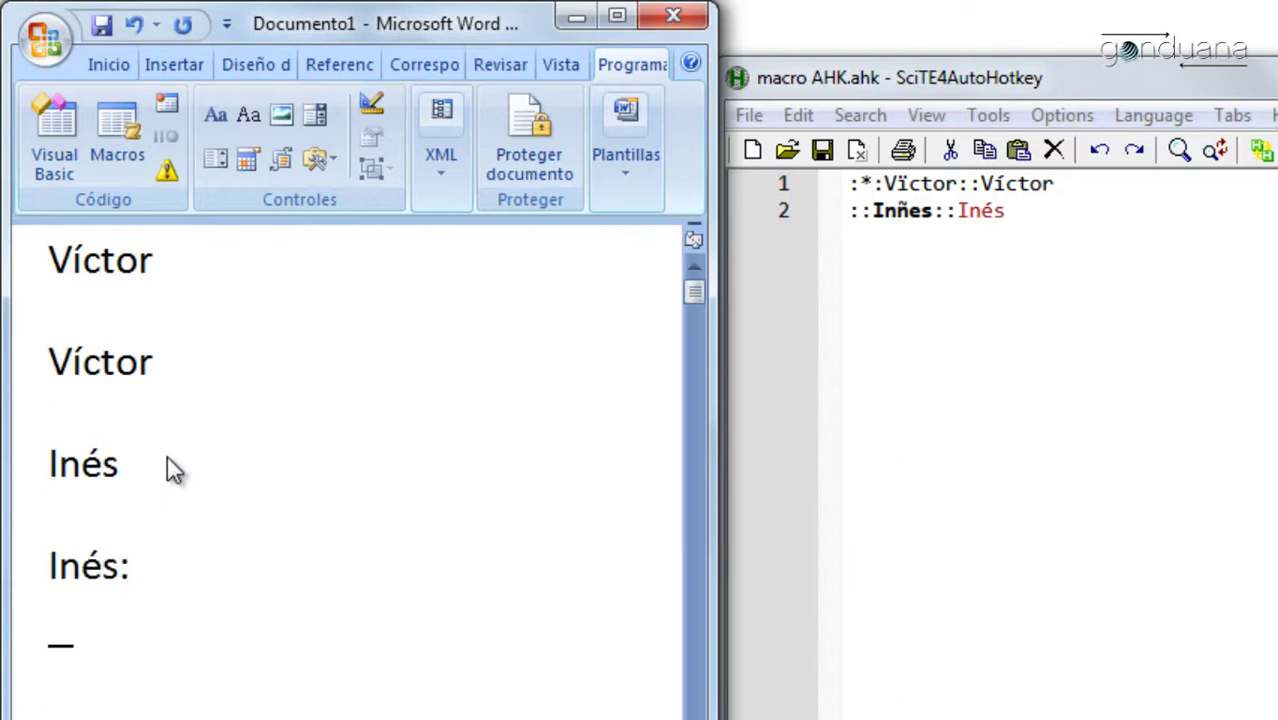
pyautogui.hotkey('ctrl', 'a')
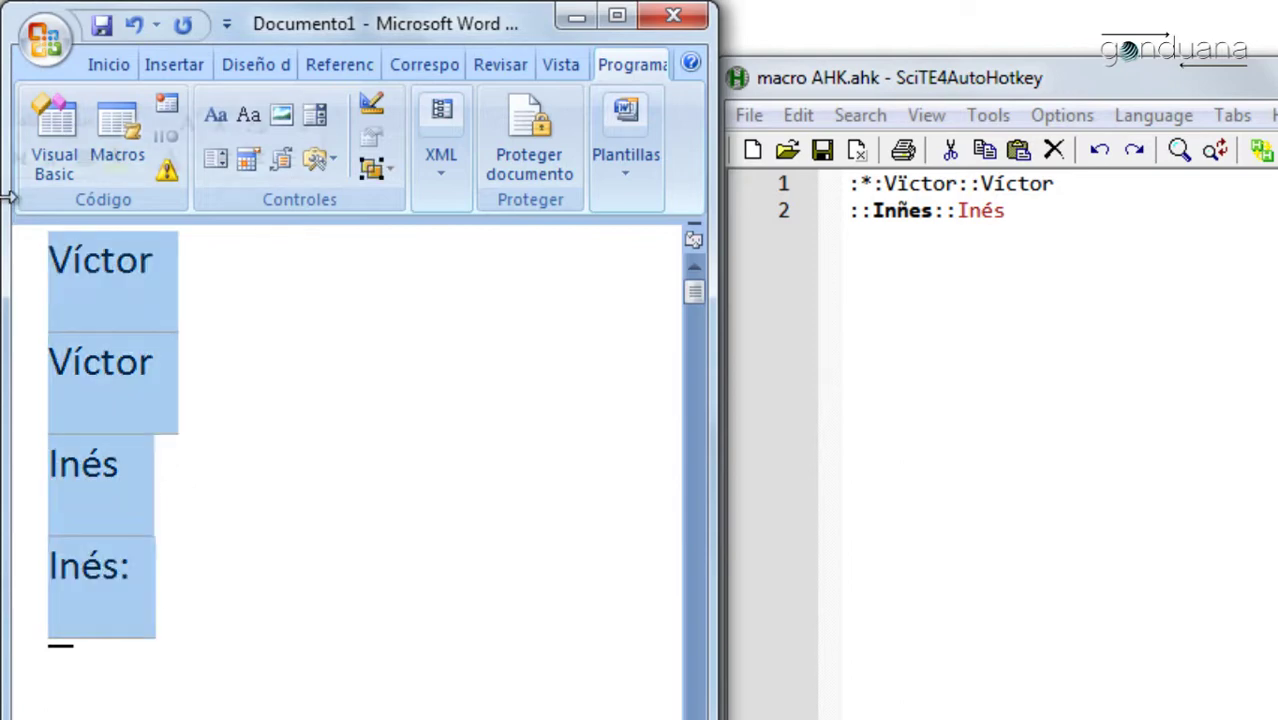
pyautogui.press('Delete')
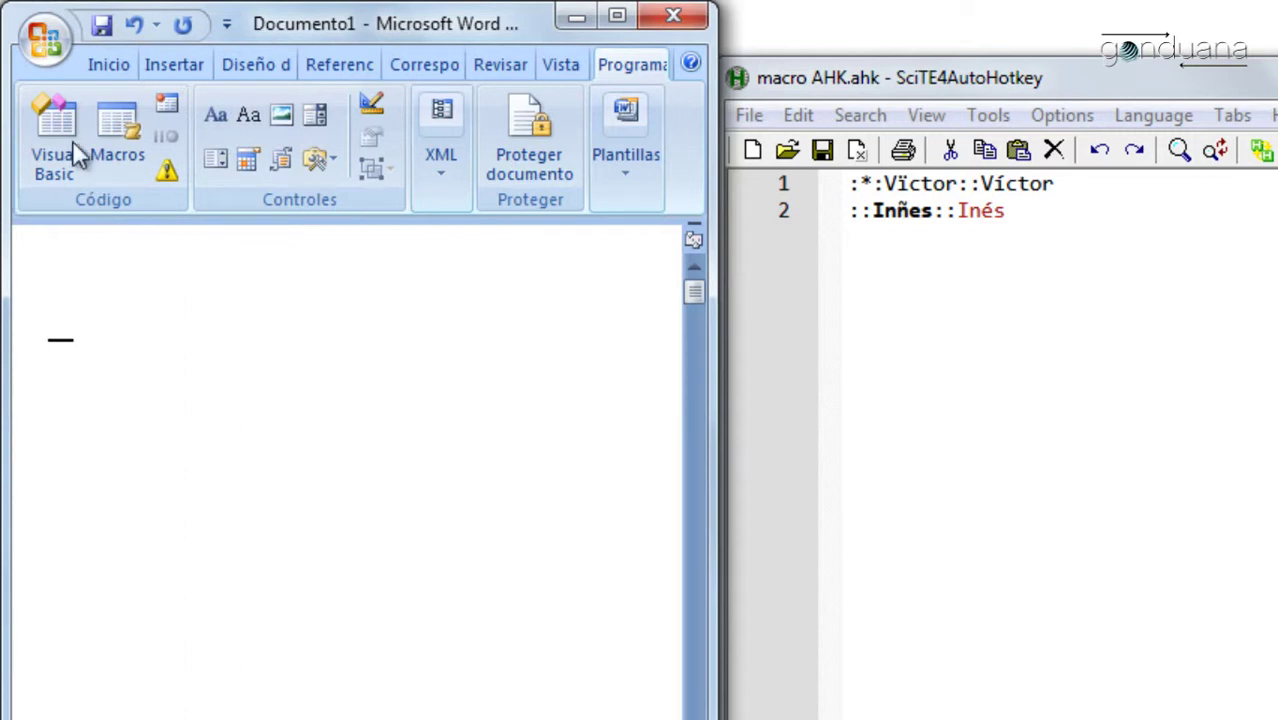
# - Open the AutoCorrect dialog via Office button > Opciones de Word > Revisión
pyautogui.click(56, 40)
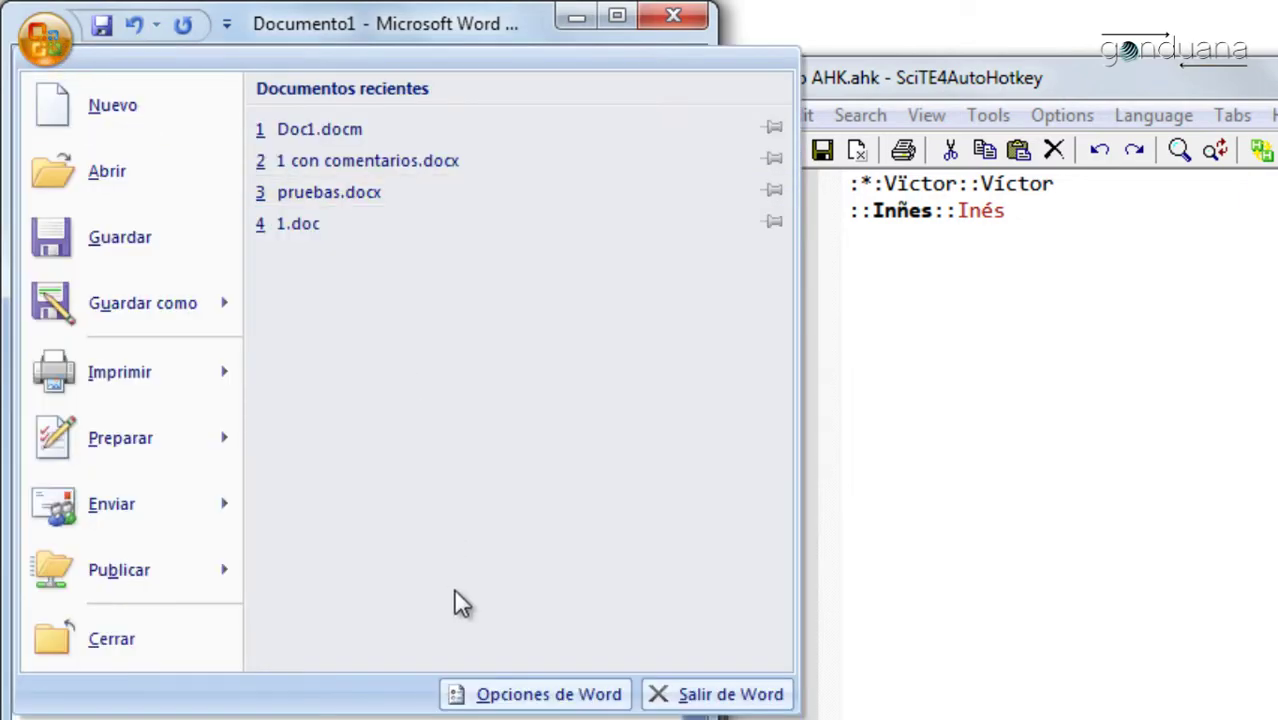
pyautogui.click(505, 691)
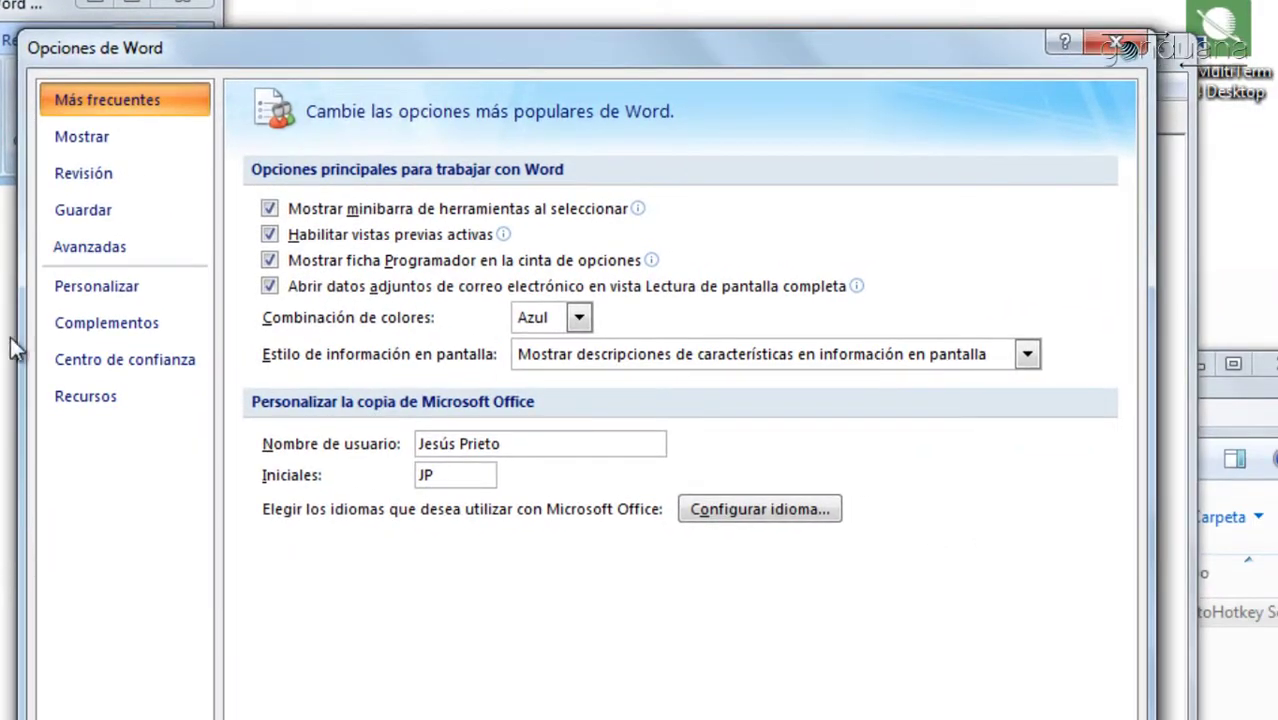
pyautogui.click(67, 179)
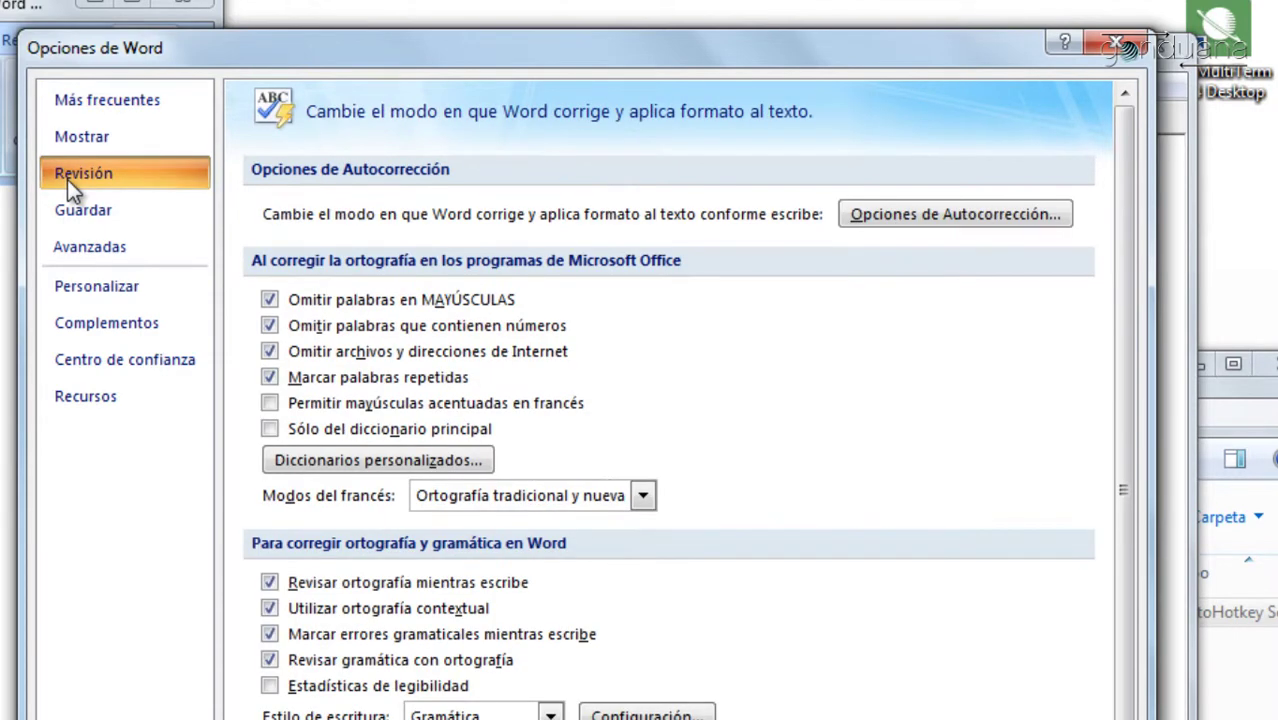
pyautogui.click(965, 221)
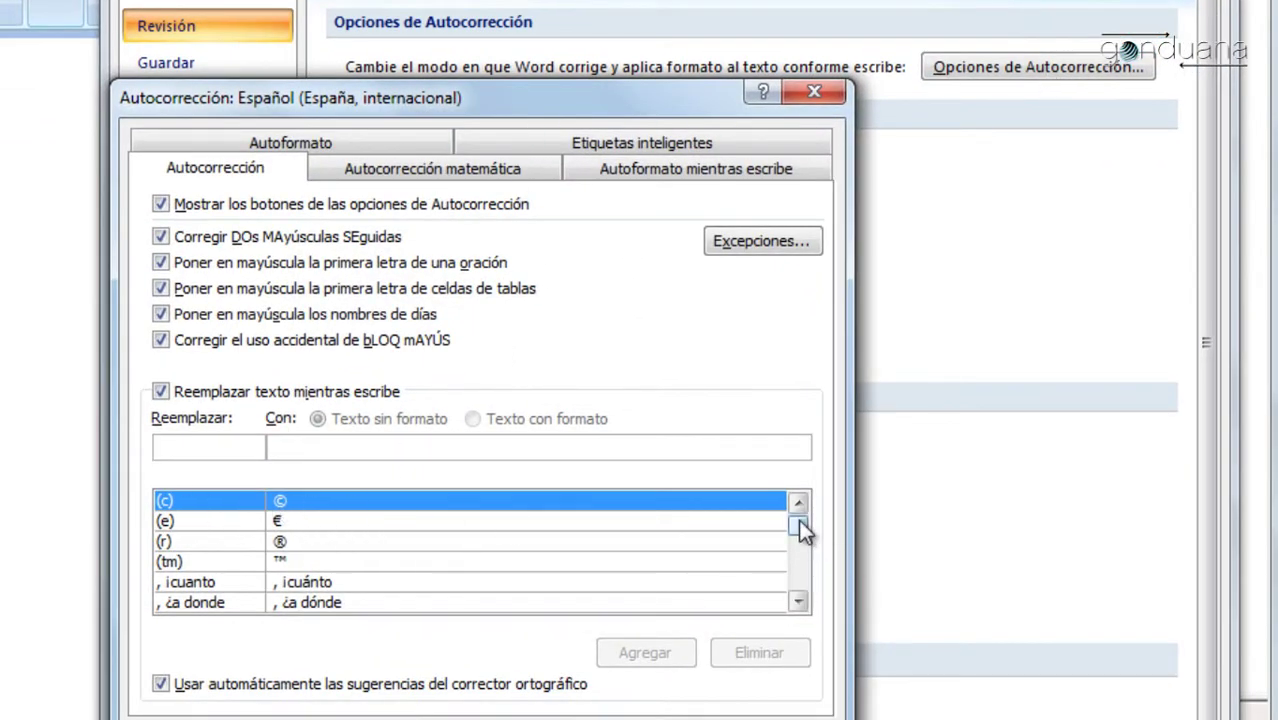
# - Scroll the AutoCorrect list and enter poruque in Reemplazar and porque in Con
pyautogui.moveTo(798, 523)
pyautogui.mouseDown()
pyautogui.moveTo(798, 566)
pyautogui.moveTo(800, 511)
pyautogui.mouseUp()
pyautogui.write('po')
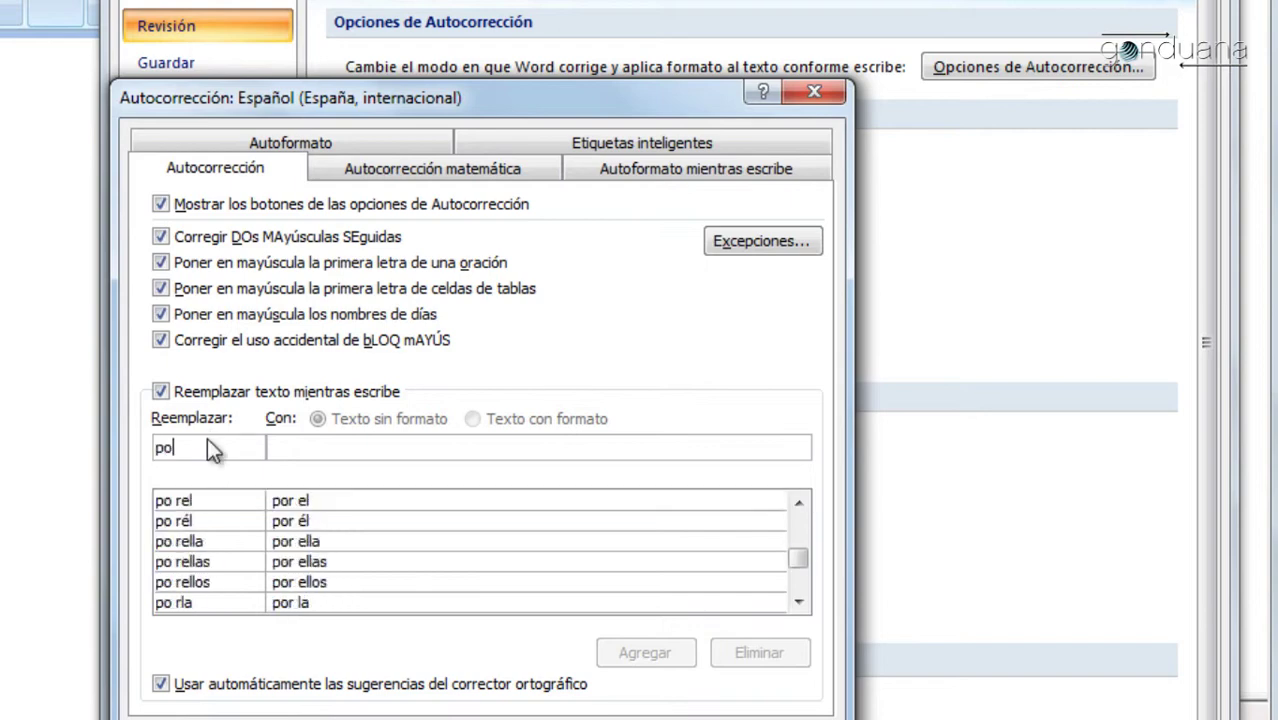
pyautogui.write('rq')
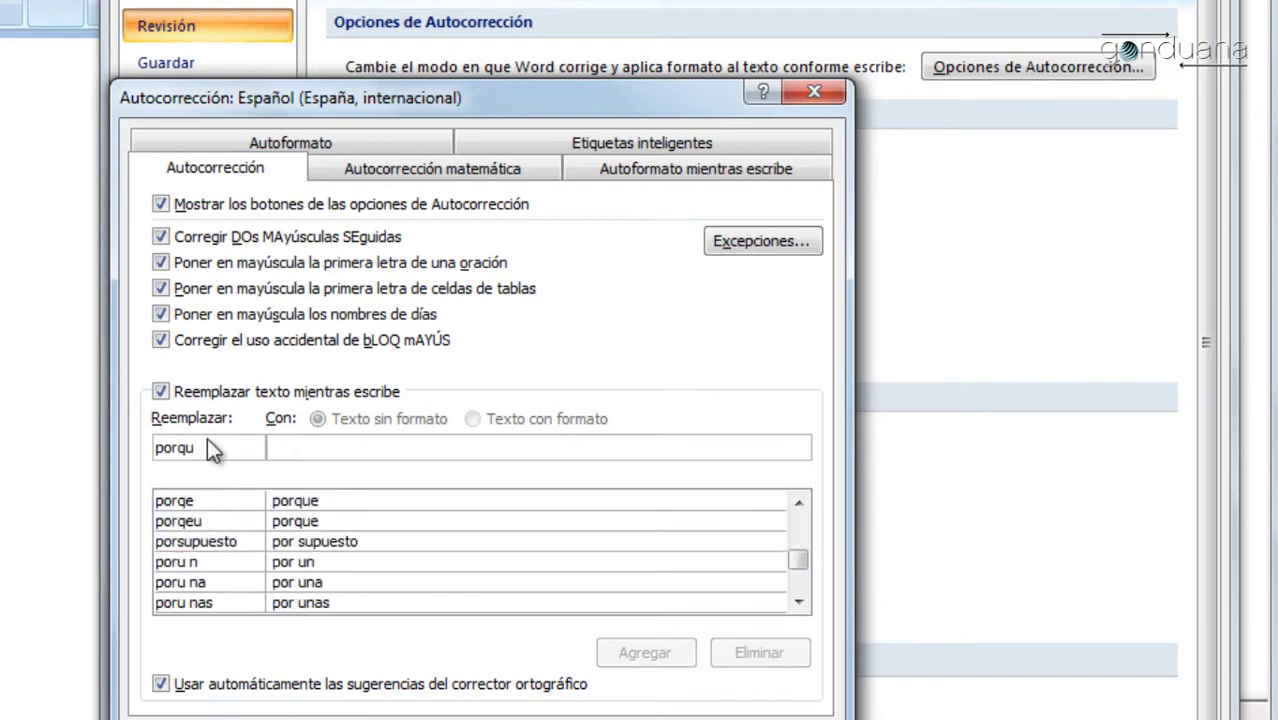
pyautogui.press('BackSpace')
pyautogui.write('uque')
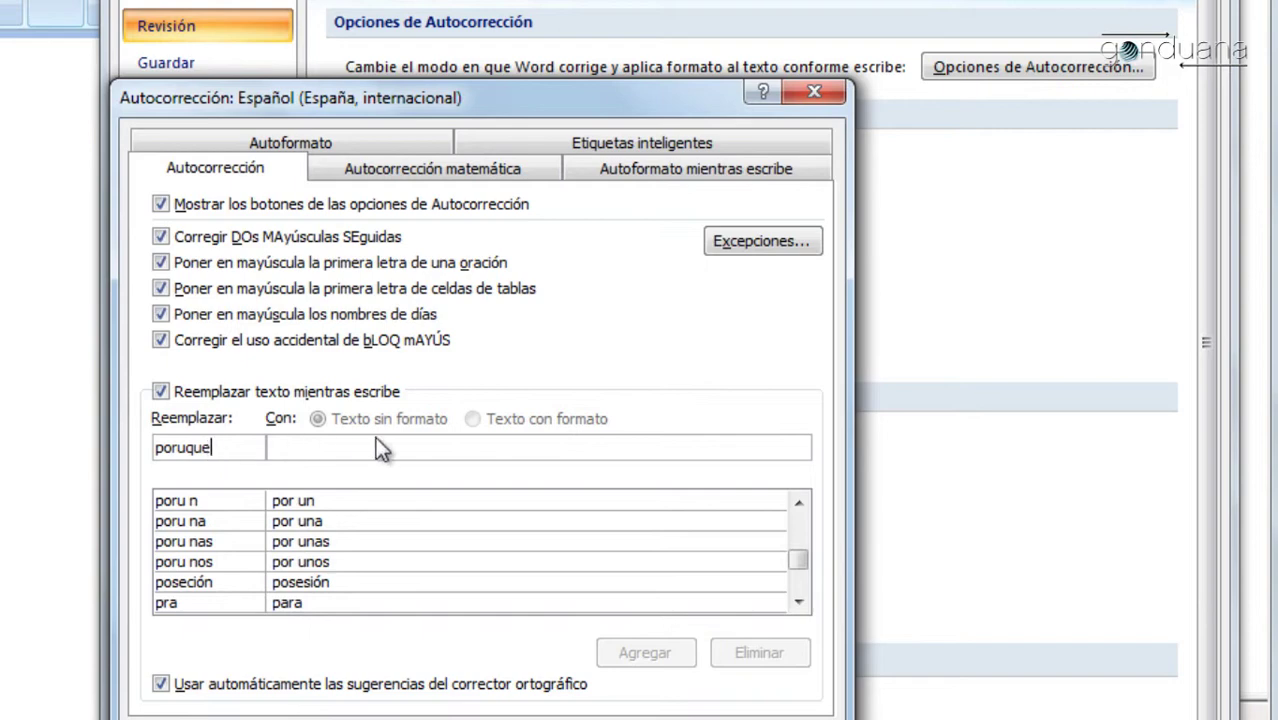
pyautogui.click(375, 440)
pyautogui.write('porq')
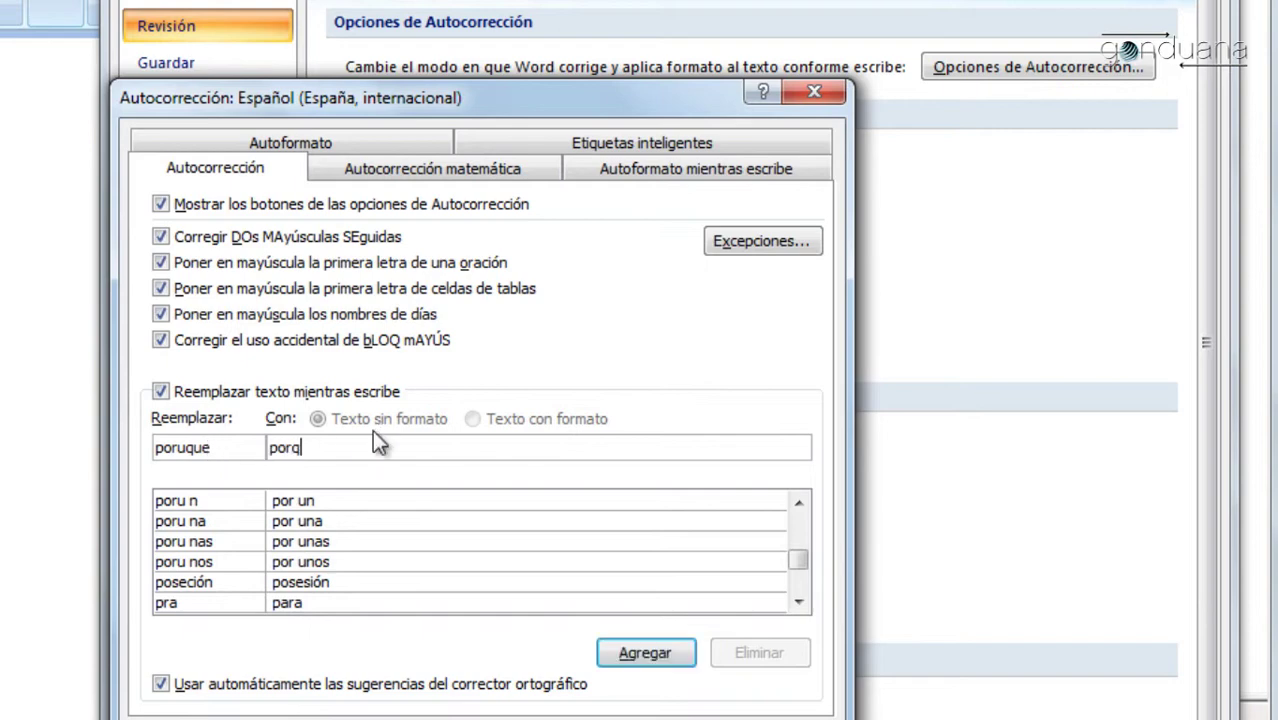
pyautogui.write('ue')
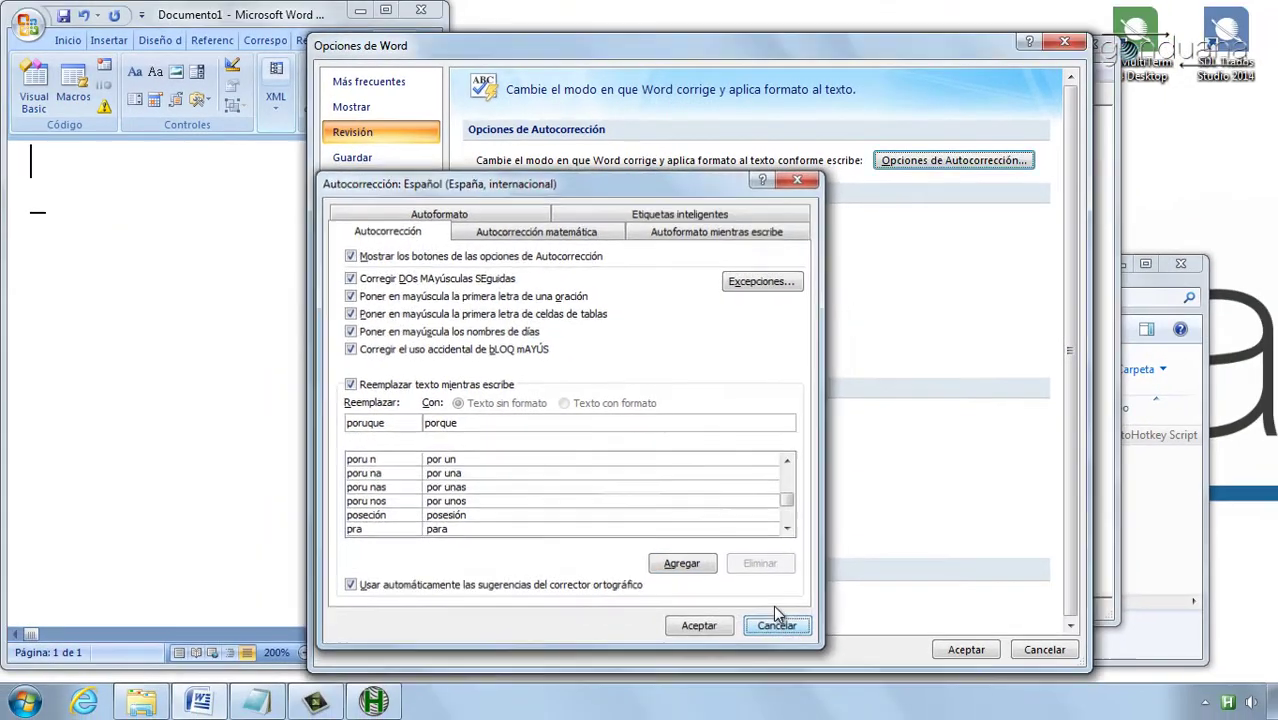
# - Cancel AutoCorrect and Word's options without adding the entry, and minimize SciTE
pyautogui.click(776, 622)
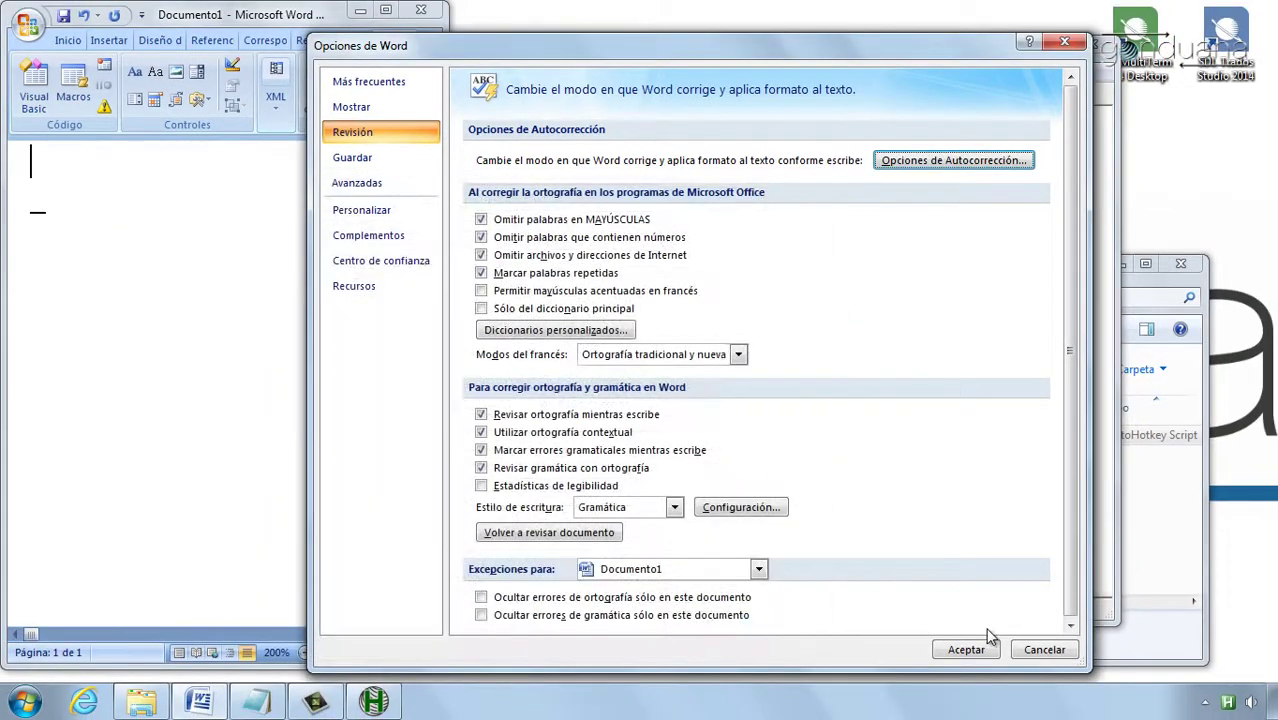
pyautogui.click(1041, 649)
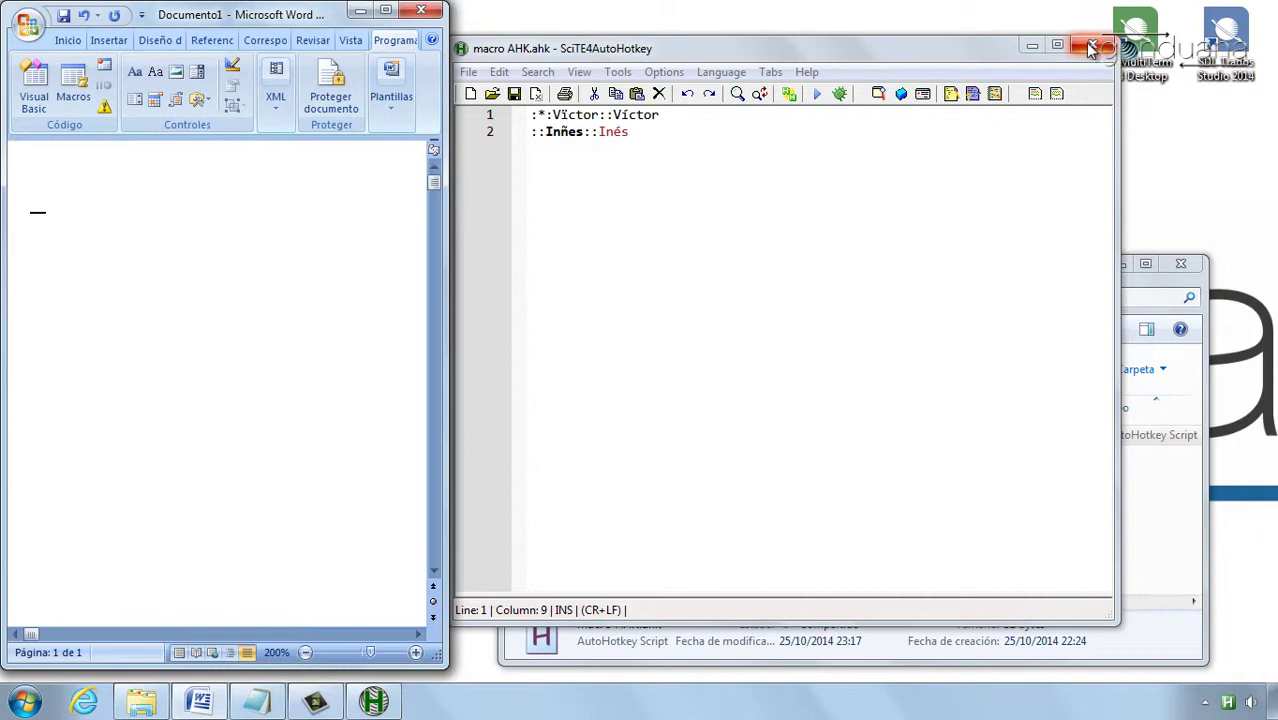
pyautogui.click(1033, 46)
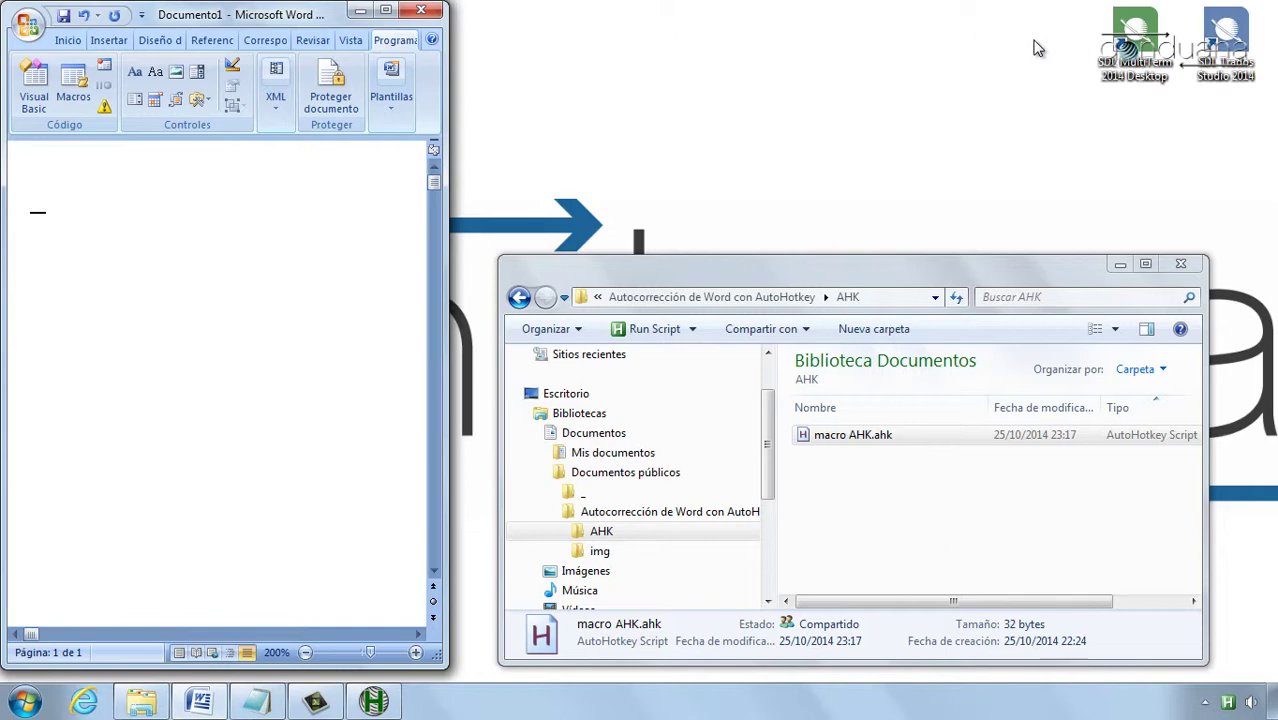
# - Bring up the ListadoAutoCorreccion macro file in Notepad, selecting then deselecting its text
pyautogui.click(262, 704)
pyautogui.moveTo(530, 162); pyautogui.dragTo(395, 56)
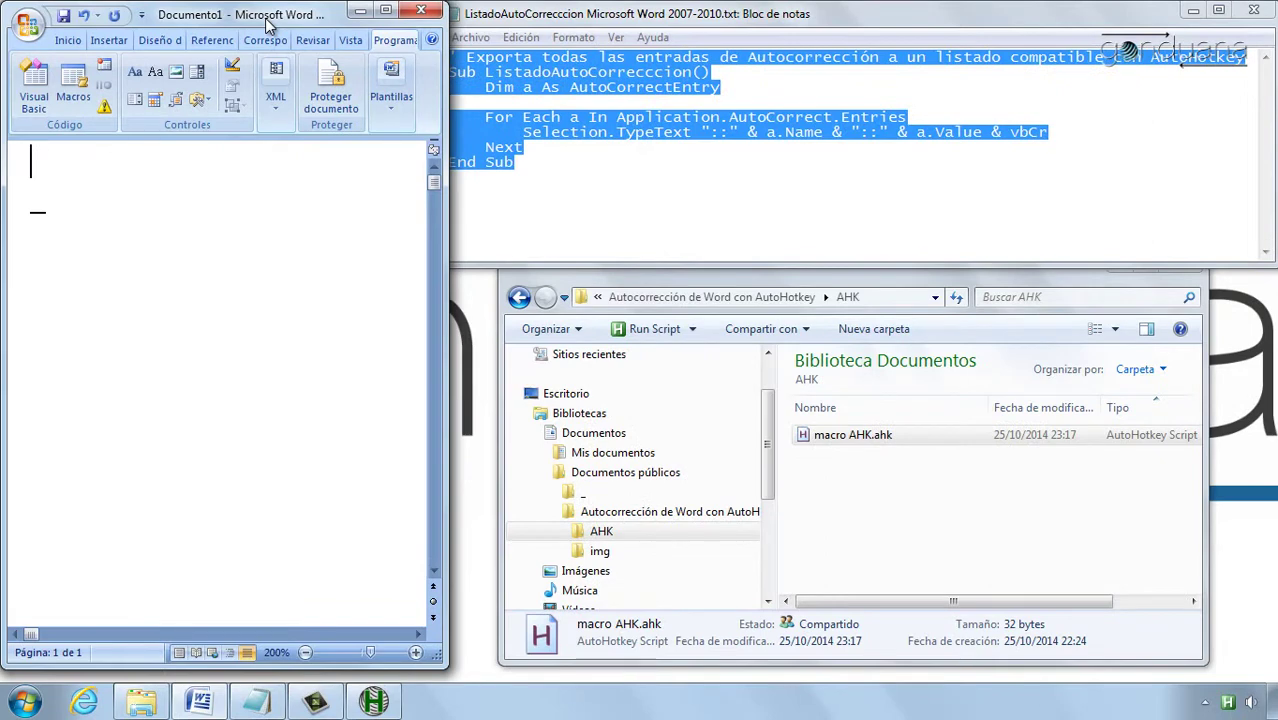
pyautogui.click(547, 18)
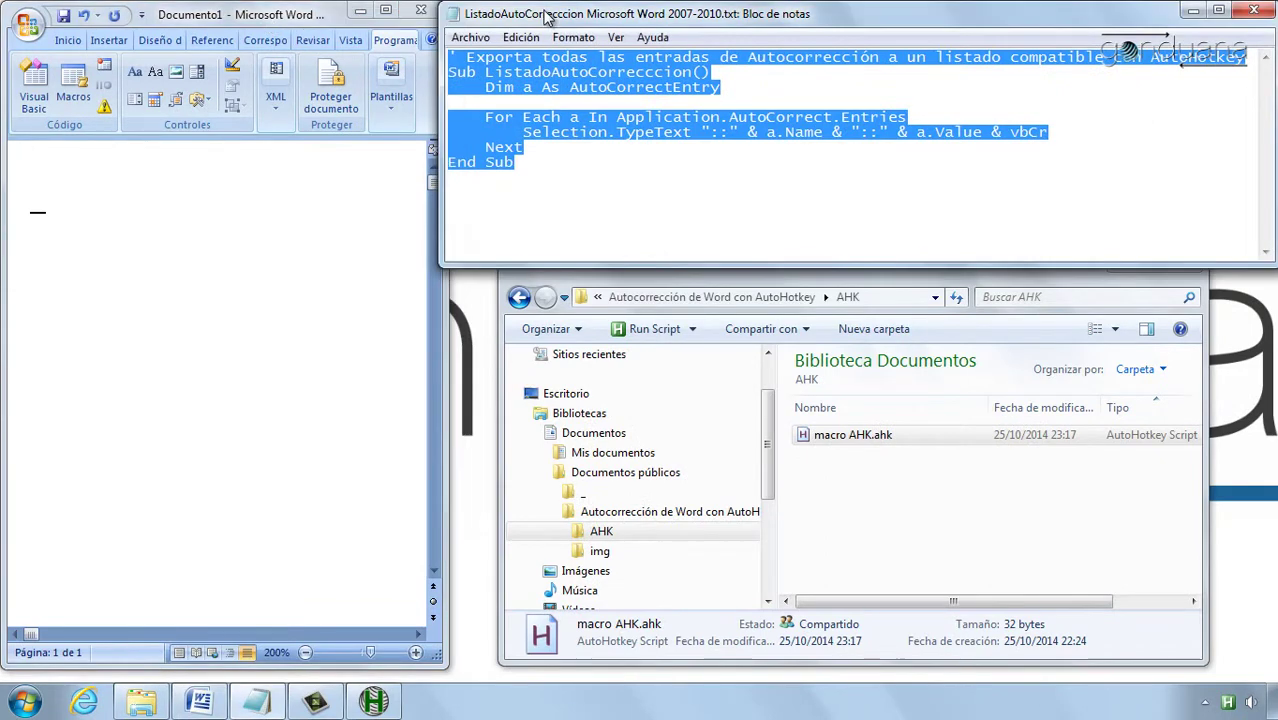
pyautogui.click(531, 87)
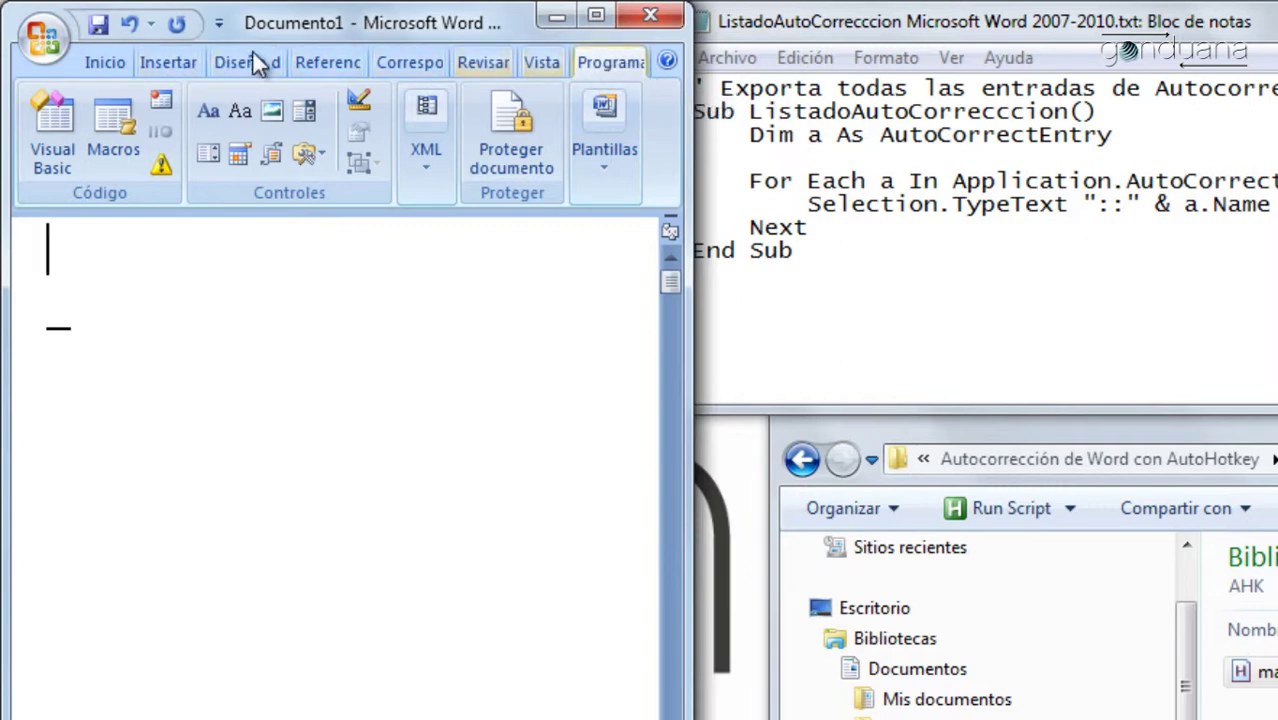
pyautogui.click(43, 38)
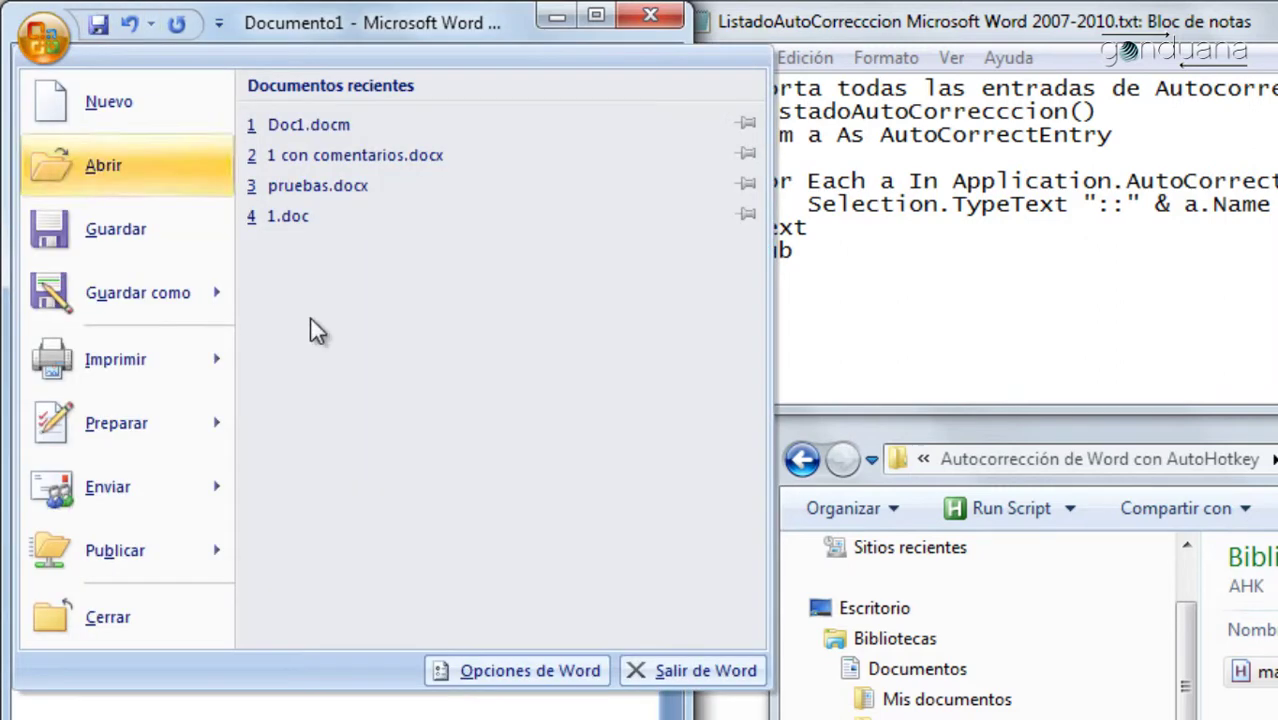
# - Keep 'Mostrar ficha Programador en la cinta de opciones' checked in Word's options and confirm
pyautogui.click(497, 677)
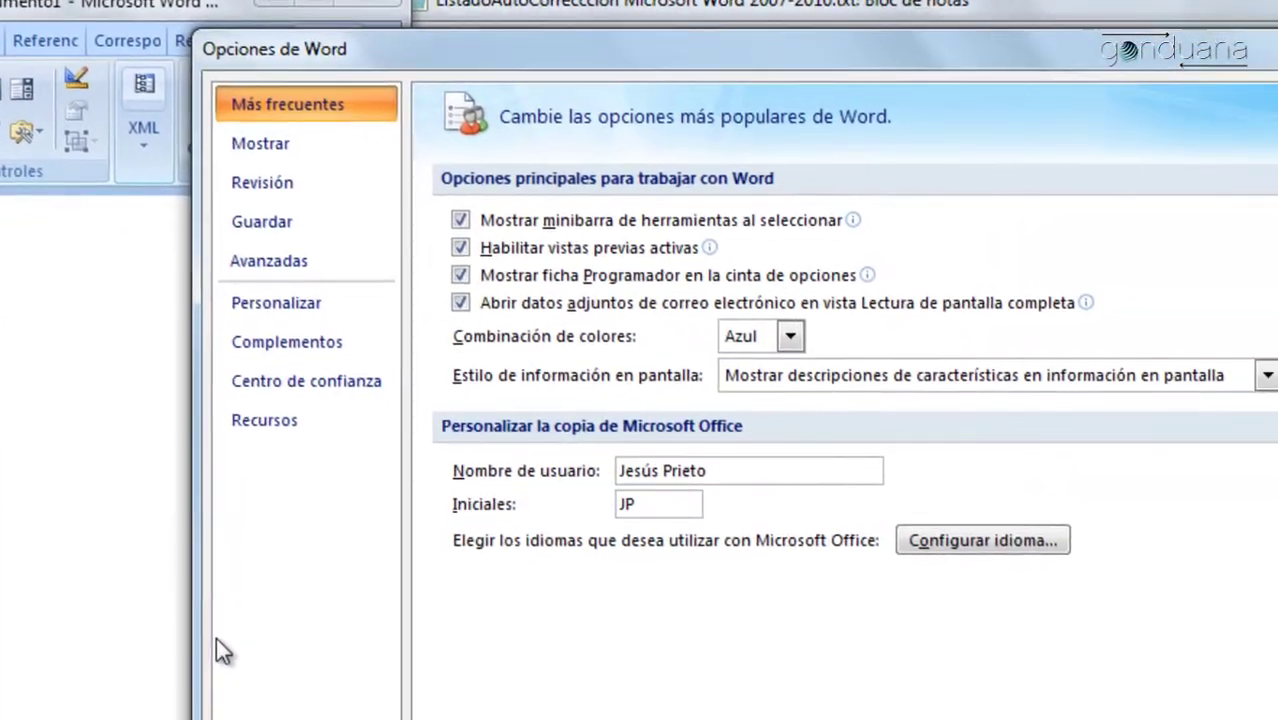
pyautogui.click(298, 262)
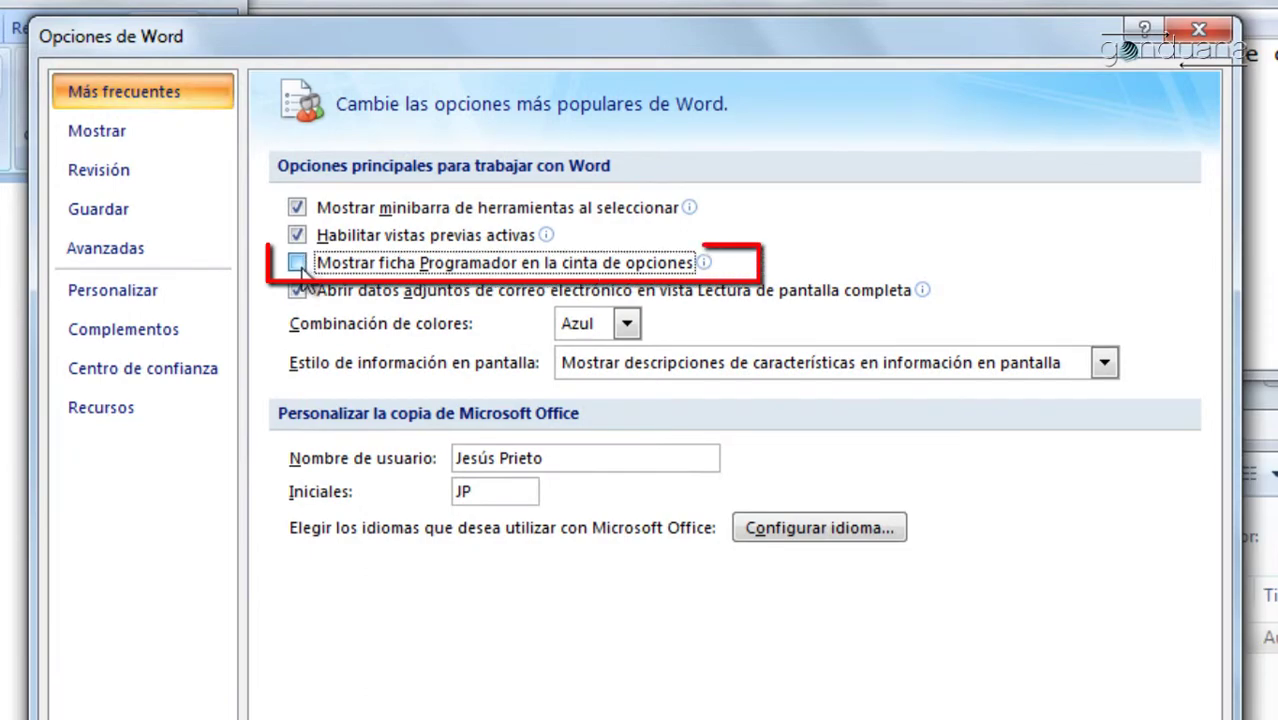
pyautogui.click(300, 266)
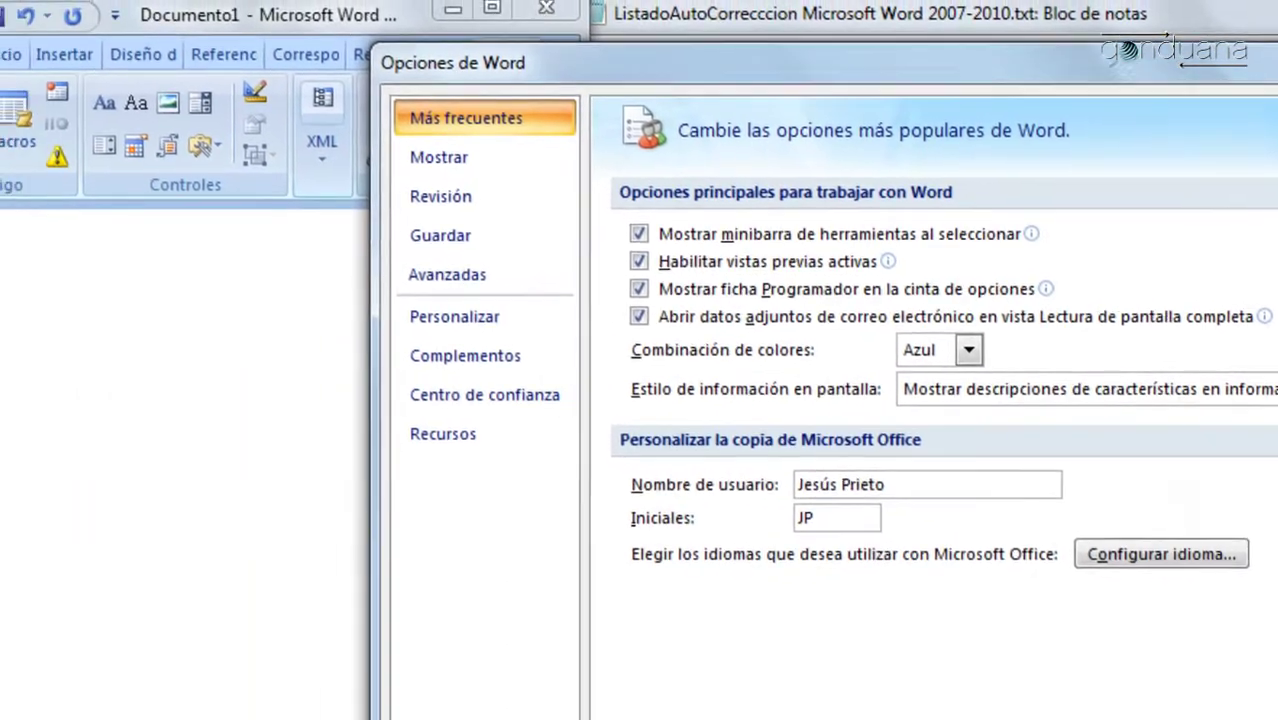
pyautogui.press('Return')
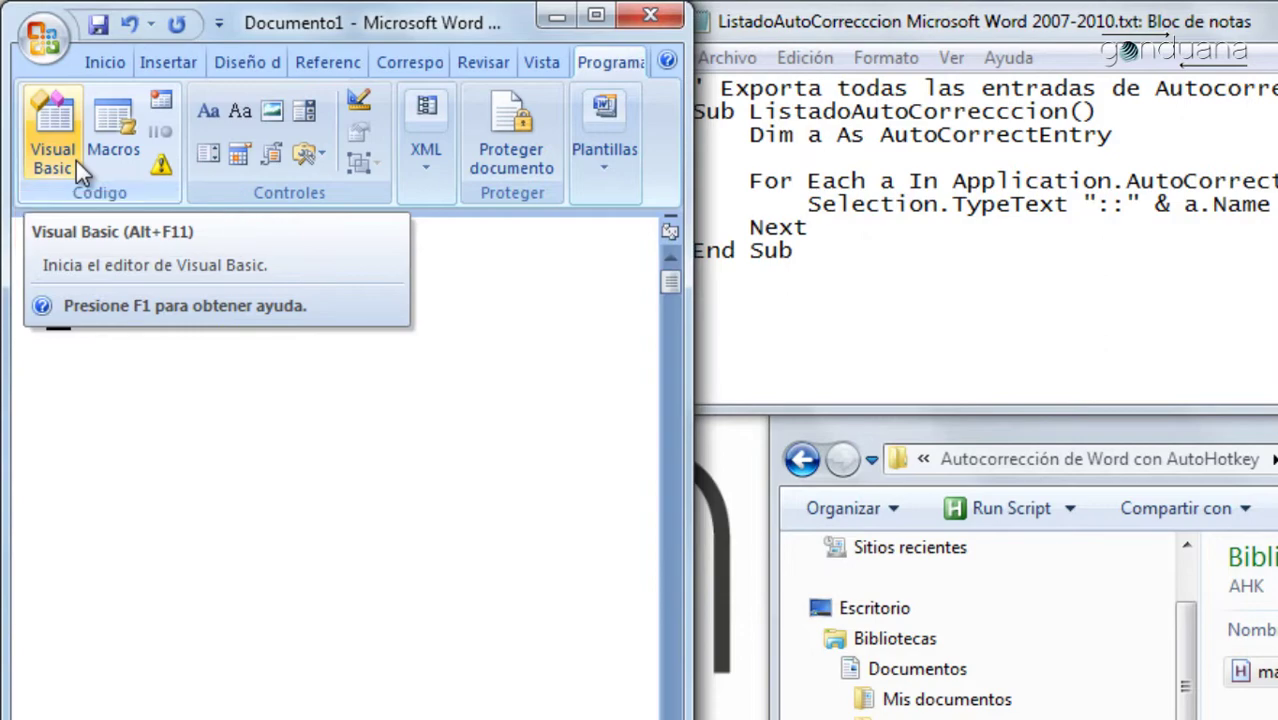
# - Open the Visual Basic Editor, move it left, and insert a new module into Documento1's project
pyautogui.click(76, 161)
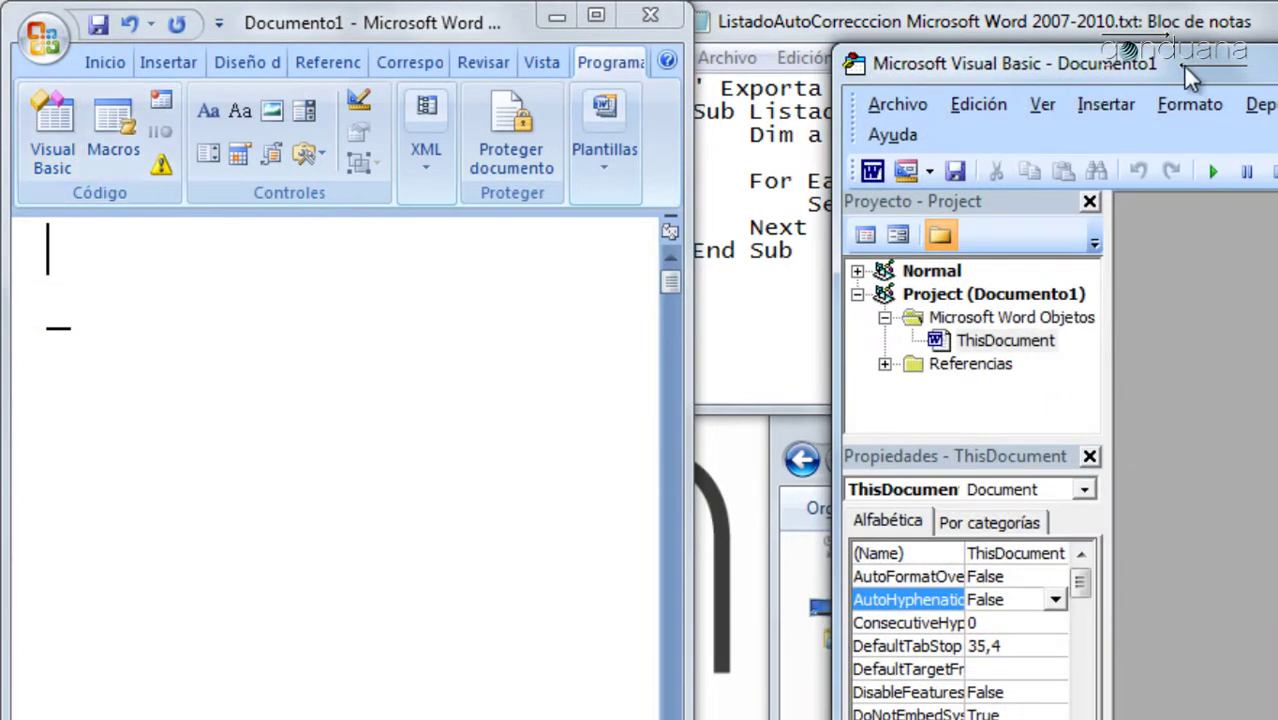
pyautogui.moveTo(1196, 64); pyautogui.dragTo(364, 58)
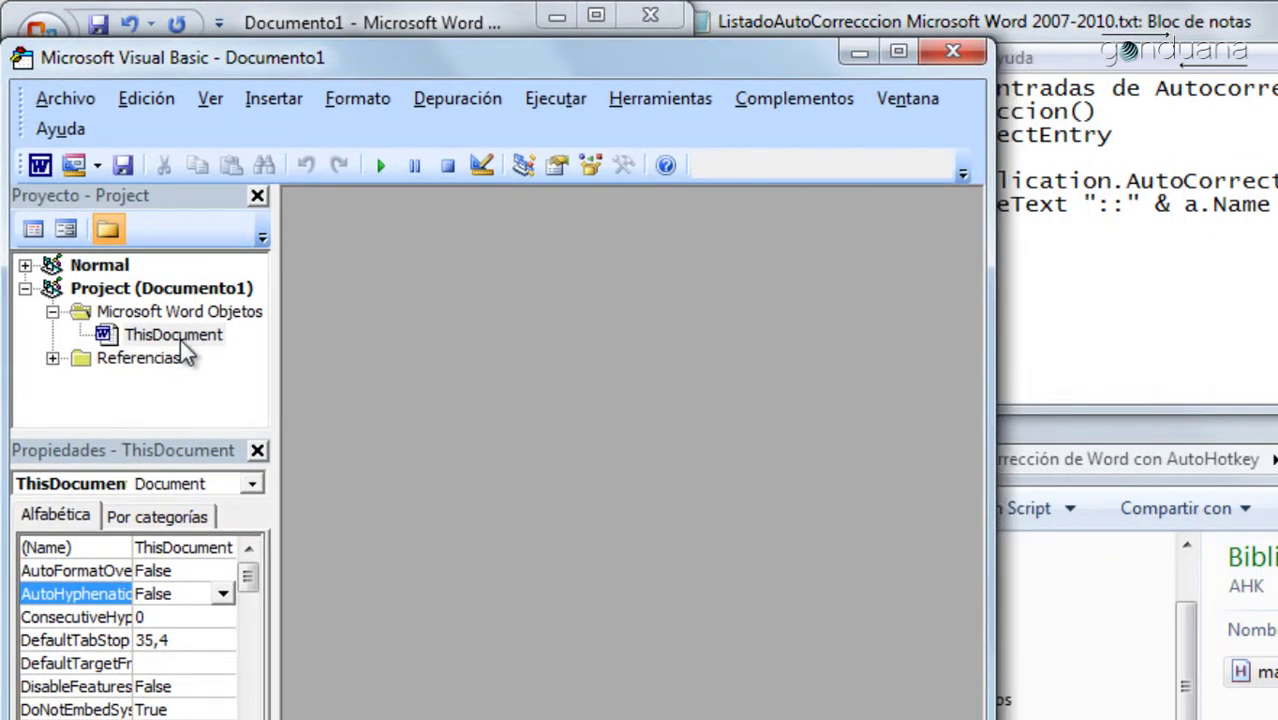
pyautogui.click(175, 336)
pyautogui.rightClick(184, 352)
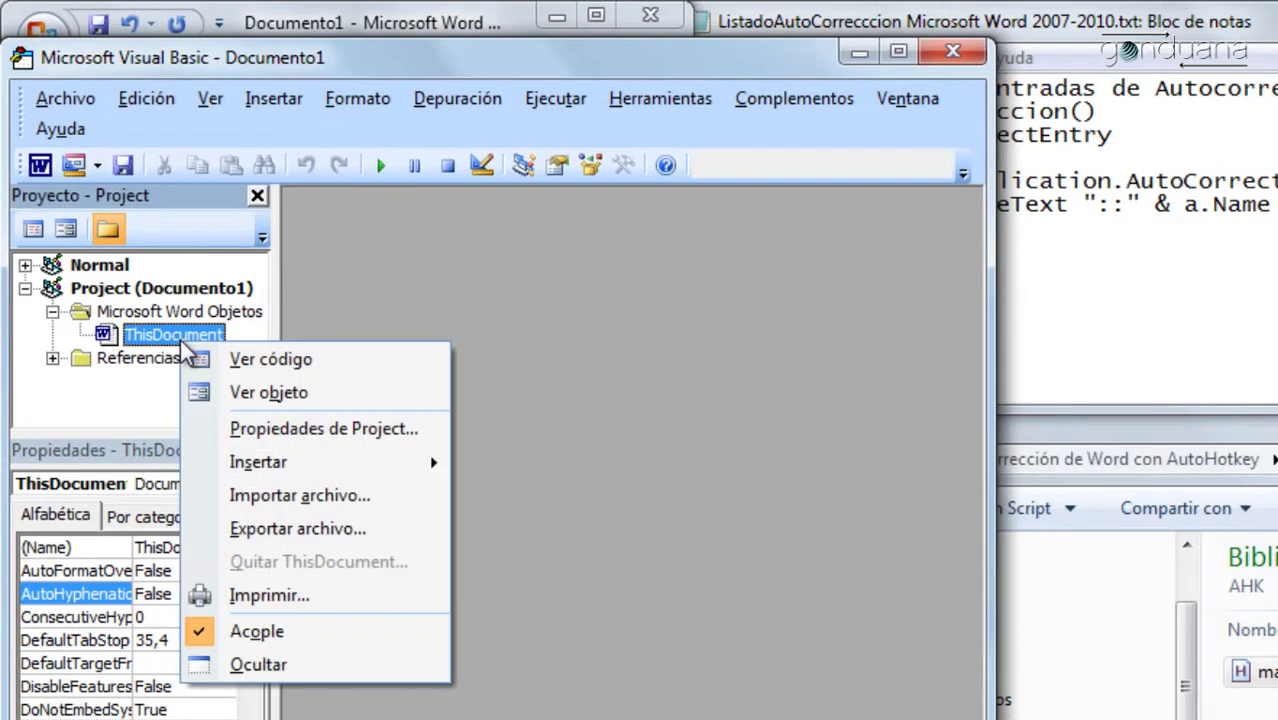
pyautogui.moveTo(360, 461)
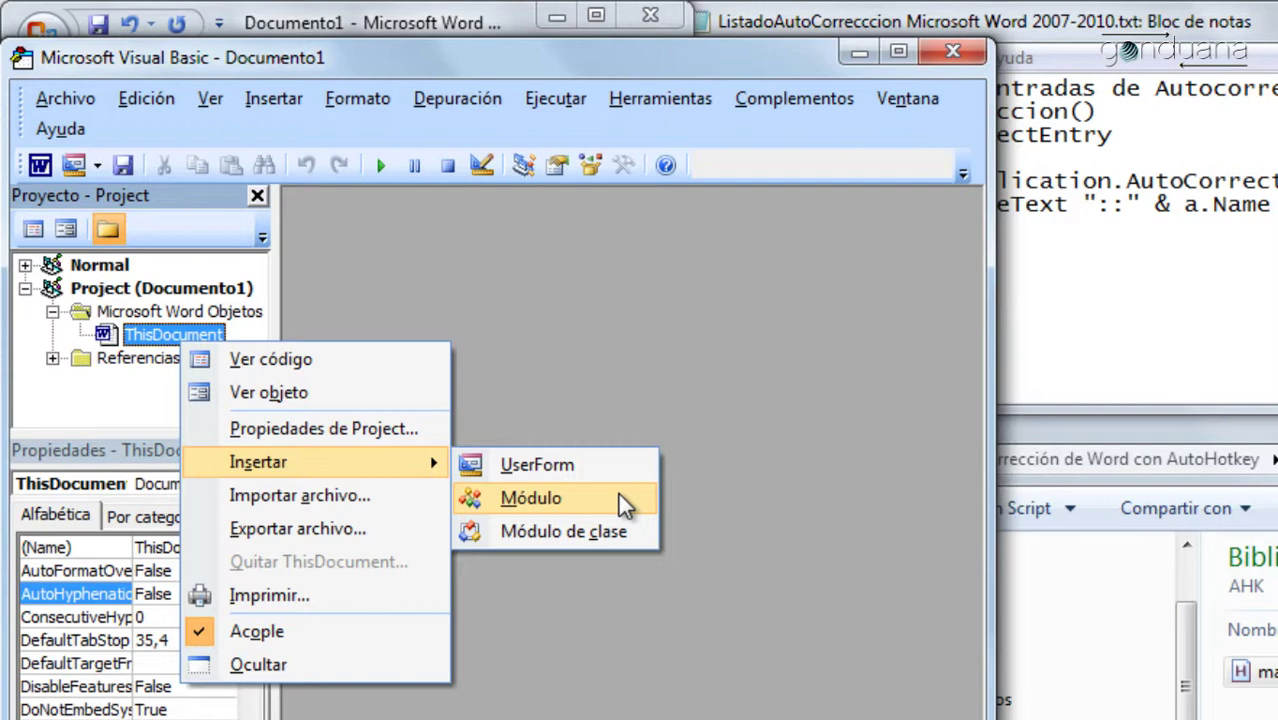
pyautogui.click(618, 496)
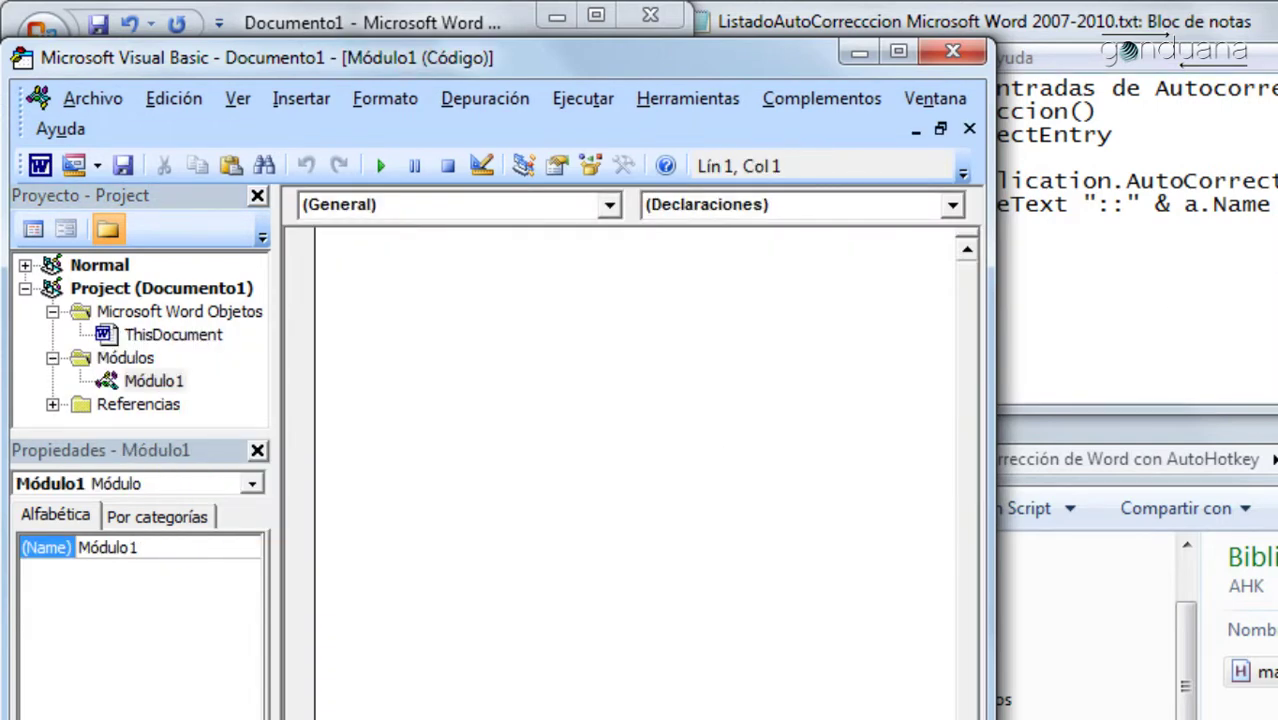
# - Copy the whole macro from Notepad, paste it into Módulo1, and widen the editor
pyautogui.hotkey('alt', 'Tab')
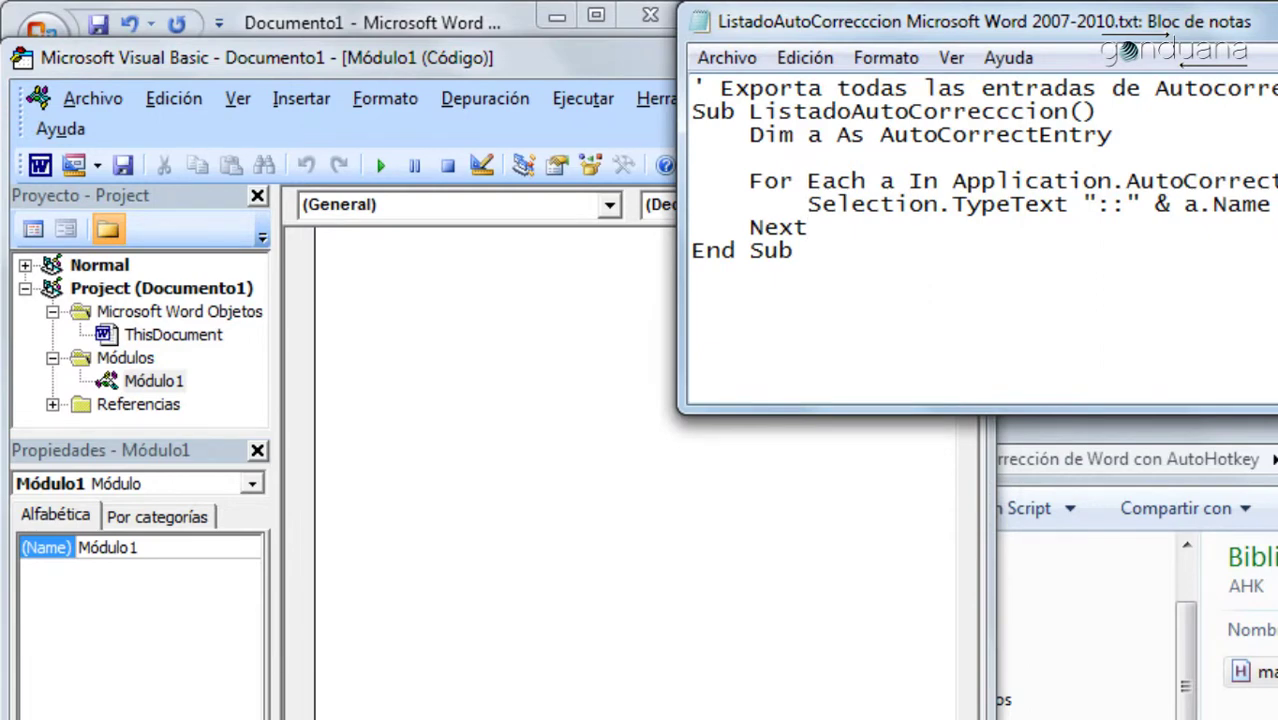
pyautogui.click(805, 58)
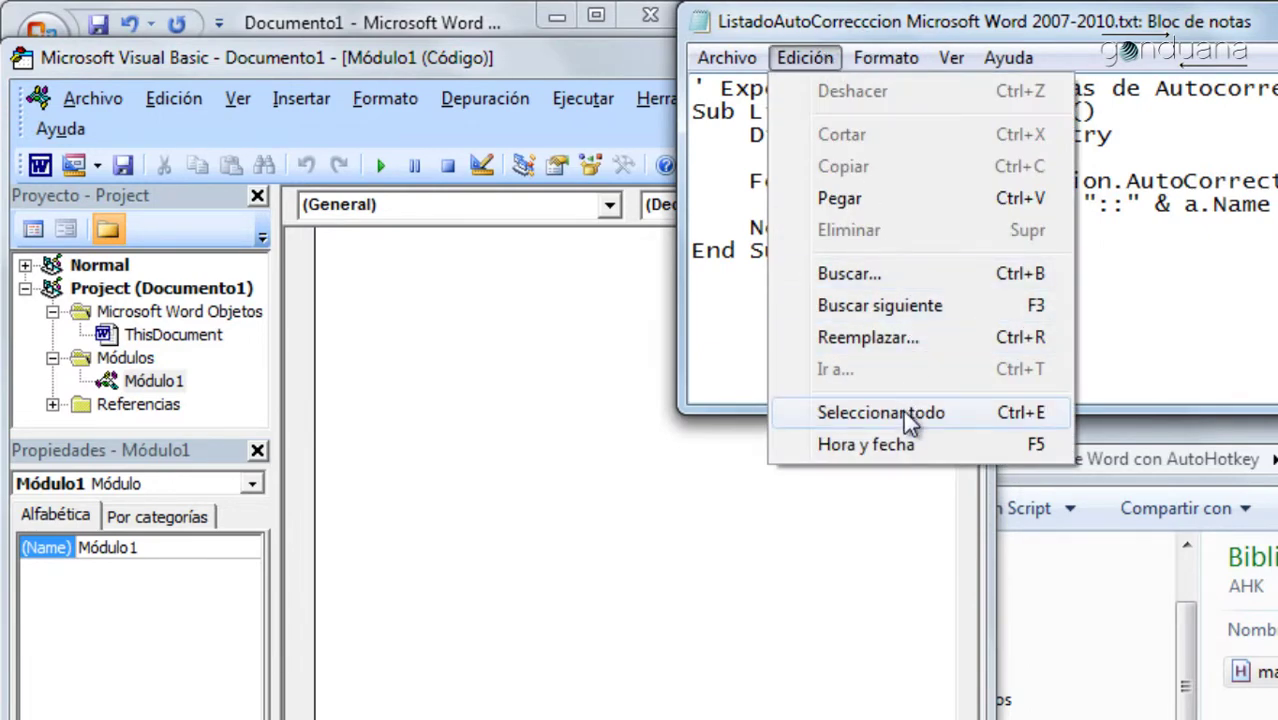
pyautogui.click(907, 414)
pyautogui.click(812, 58)
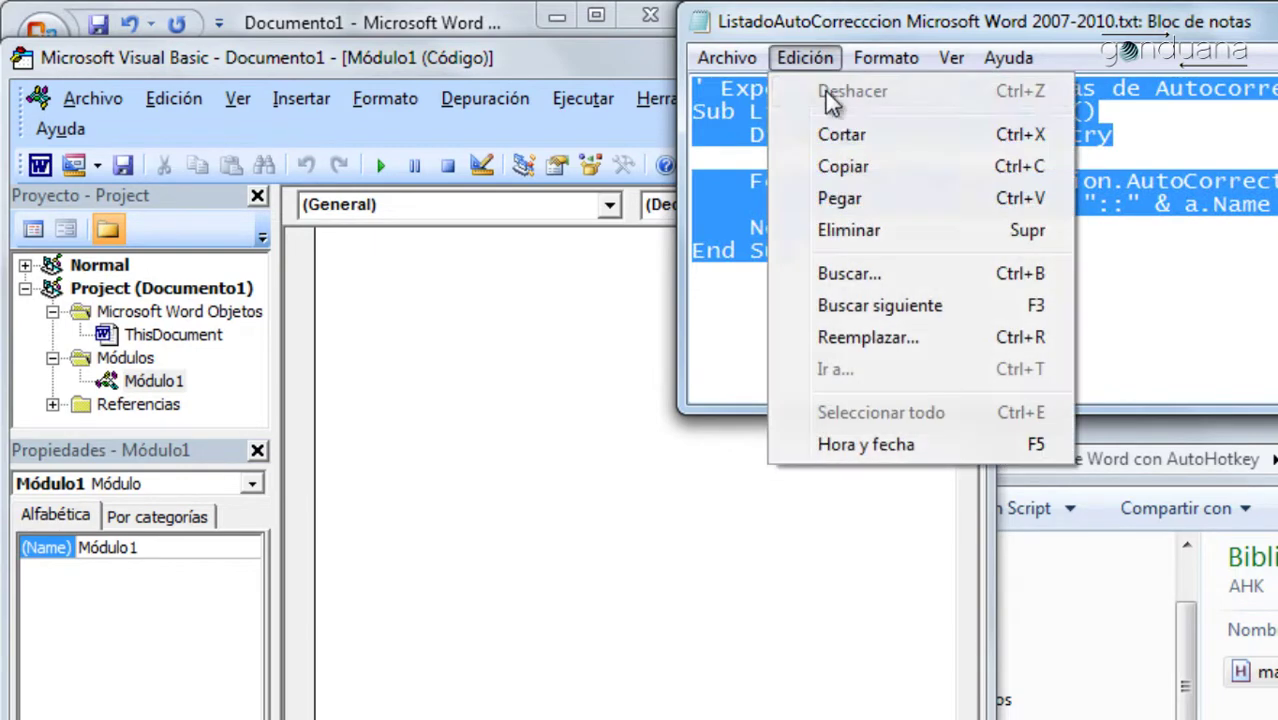
pyautogui.click(852, 165)
pyautogui.click(580, 280)
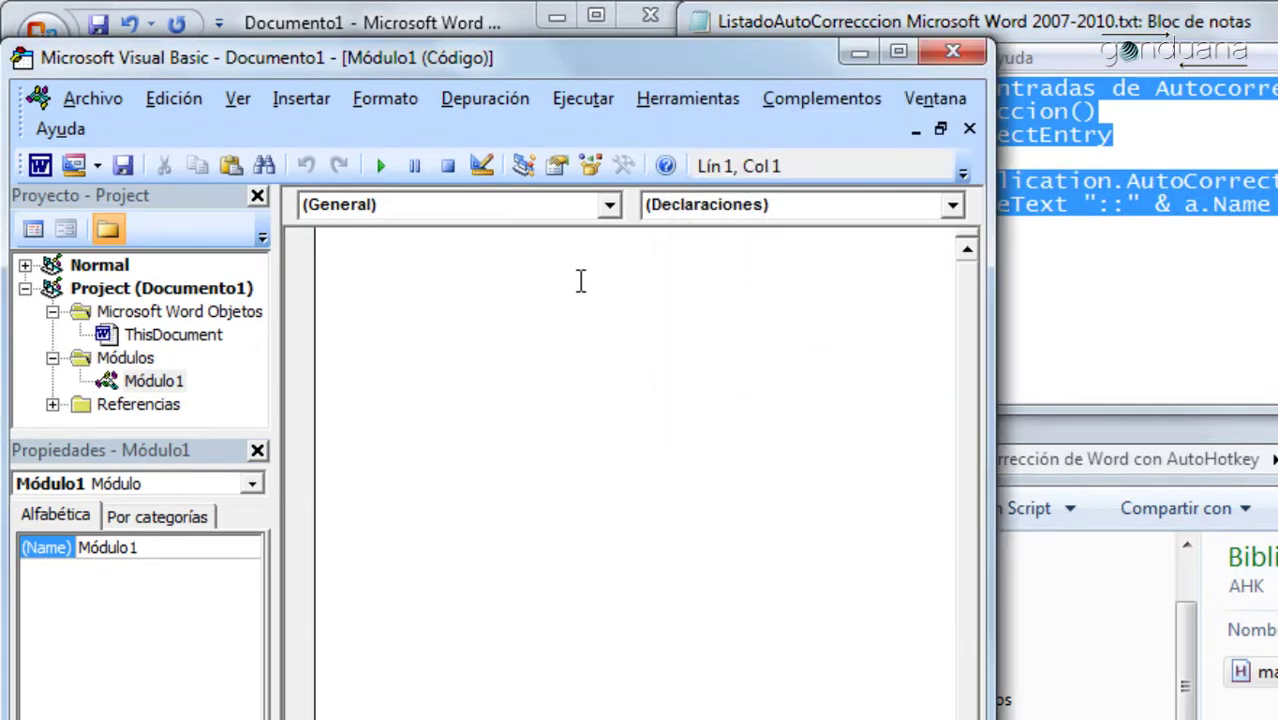
pyautogui.rightClick(580, 282)
pyautogui.click(650, 366)
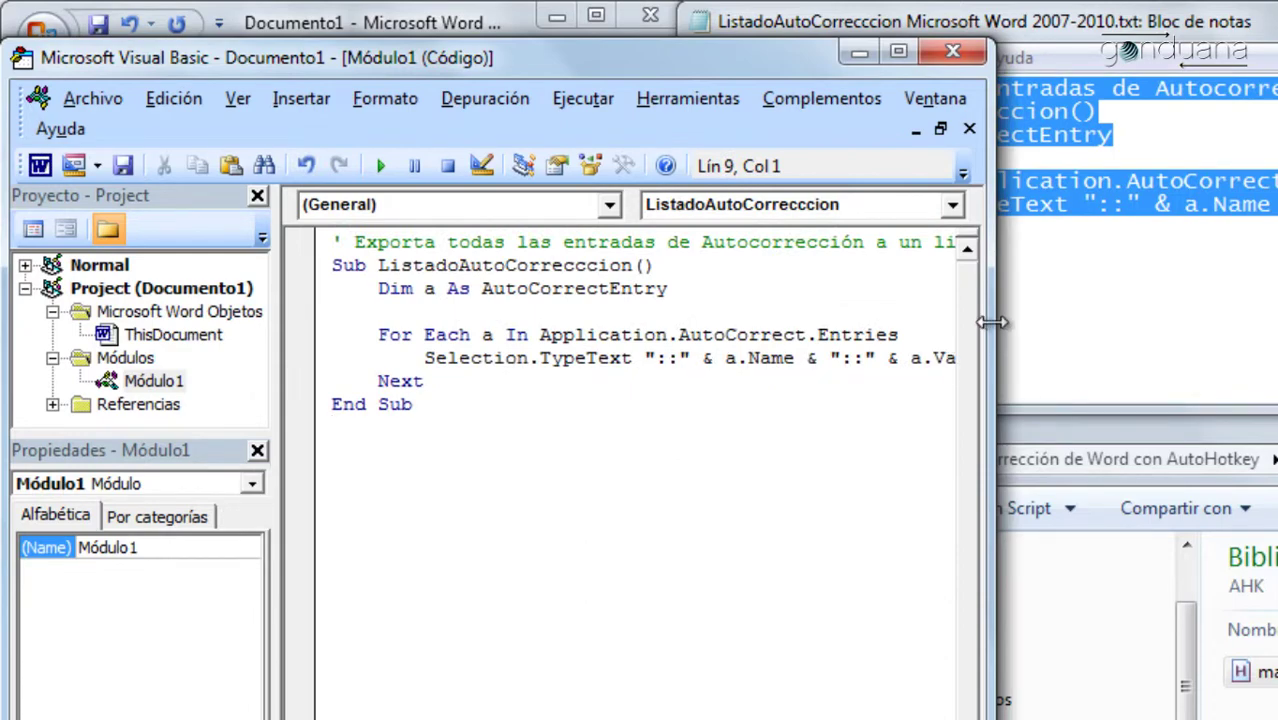
pyautogui.moveTo(985, 316); pyautogui.dragTo(1277, 316)
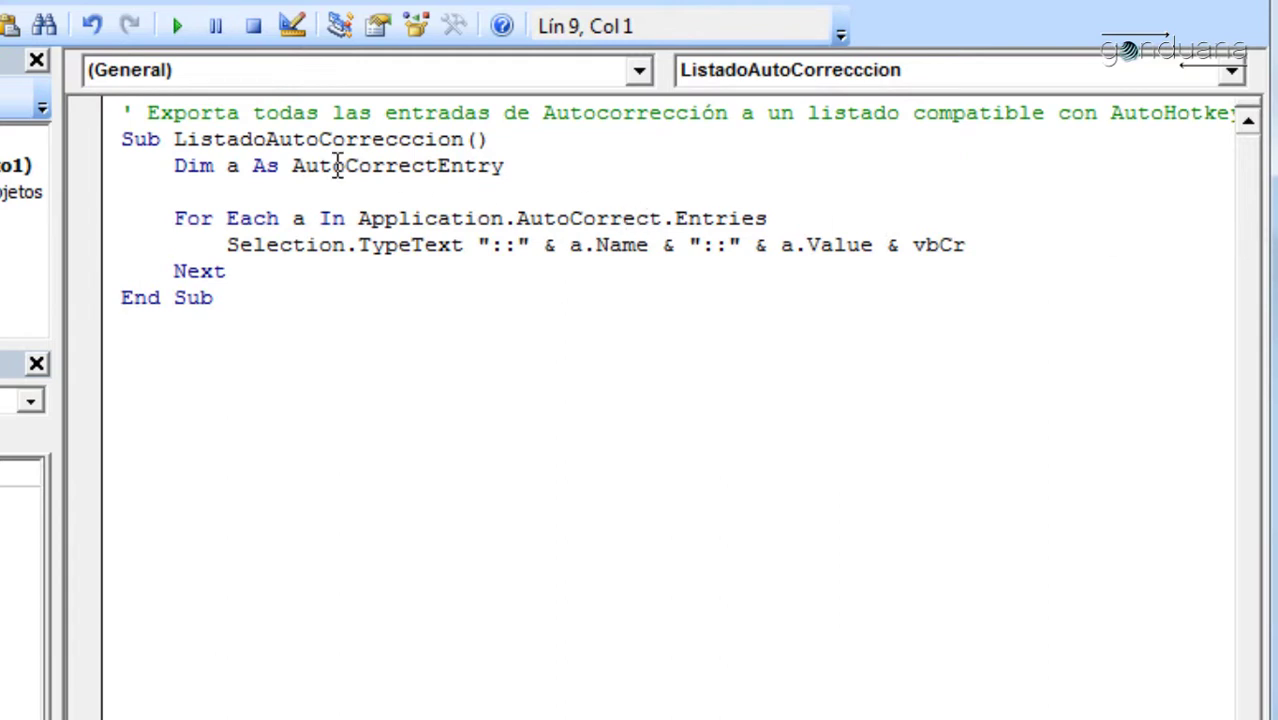
pyautogui.doubleClick(294, 139)
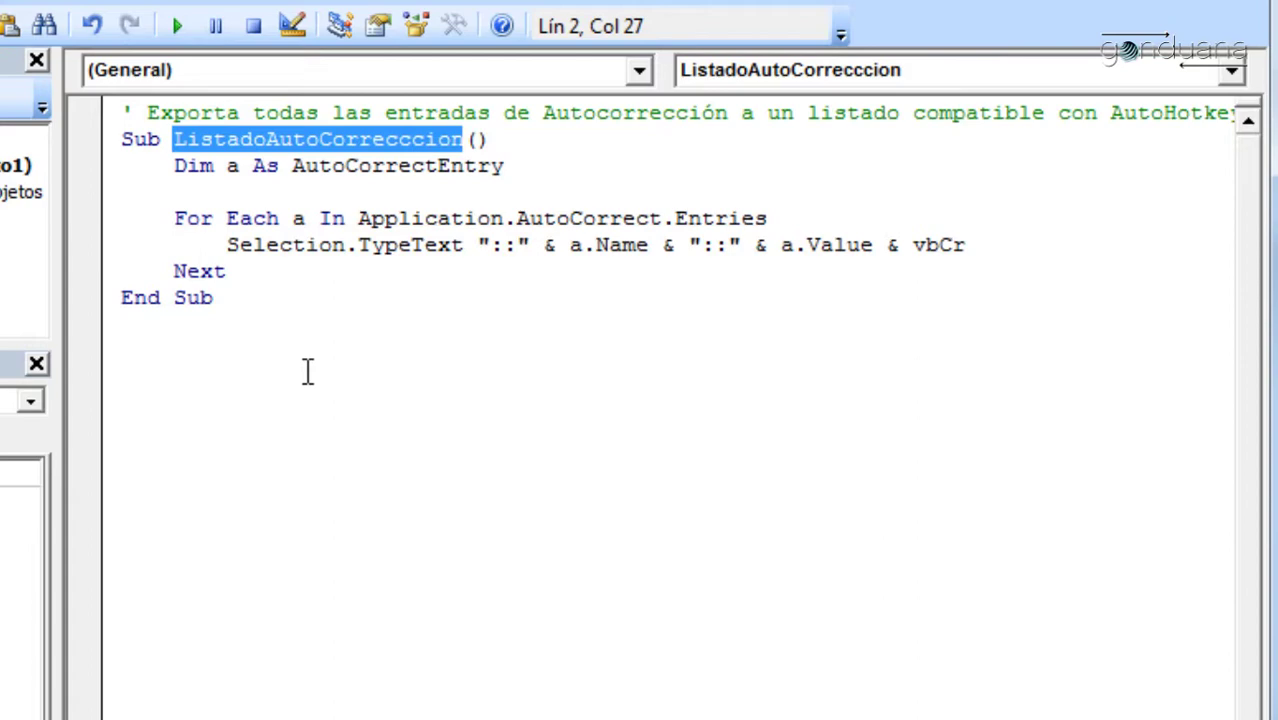
pyautogui.click(411, 140)
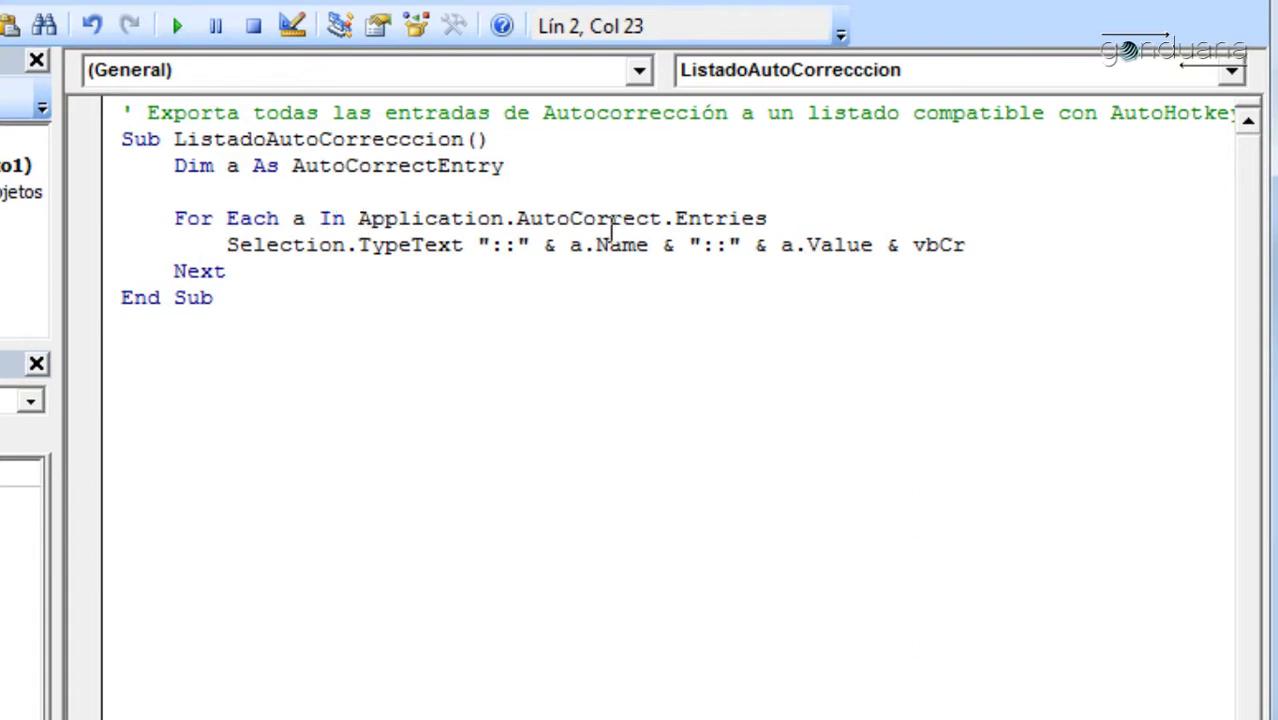
pyautogui.moveTo(360, 220); pyautogui.dragTo(767, 220)
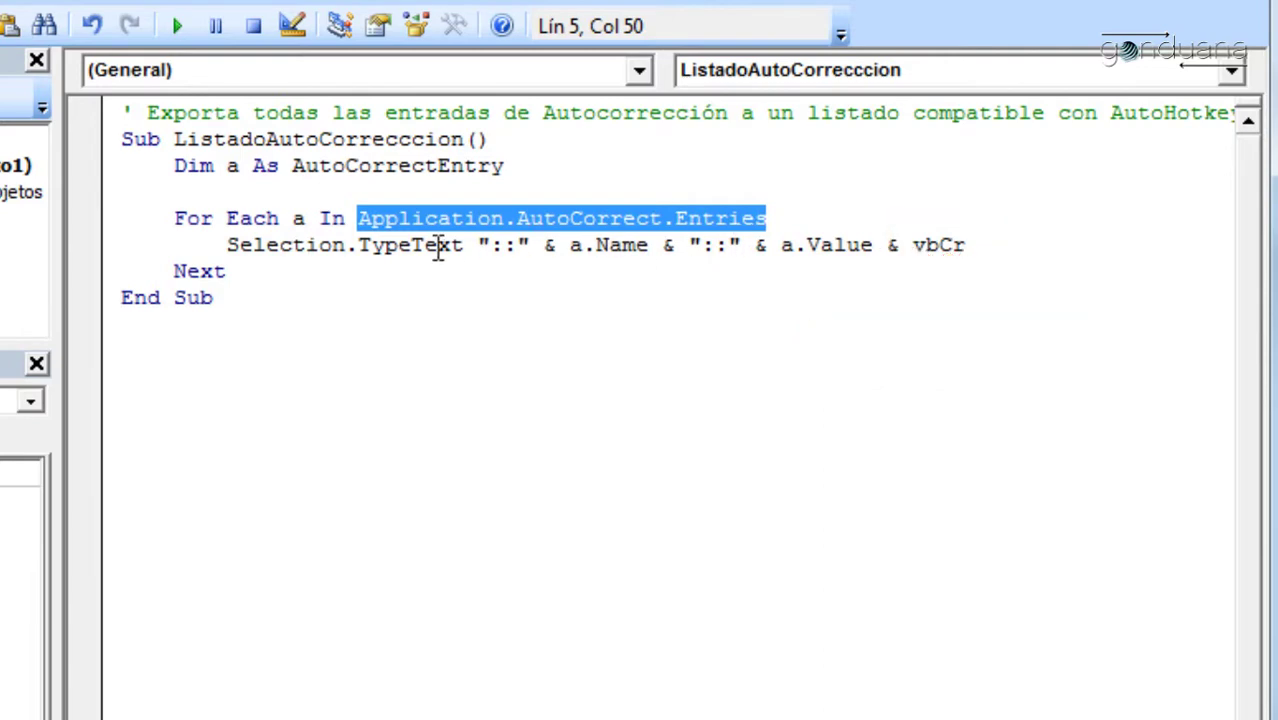
pyautogui.moveTo(477, 245); pyautogui.dragTo(537, 247)
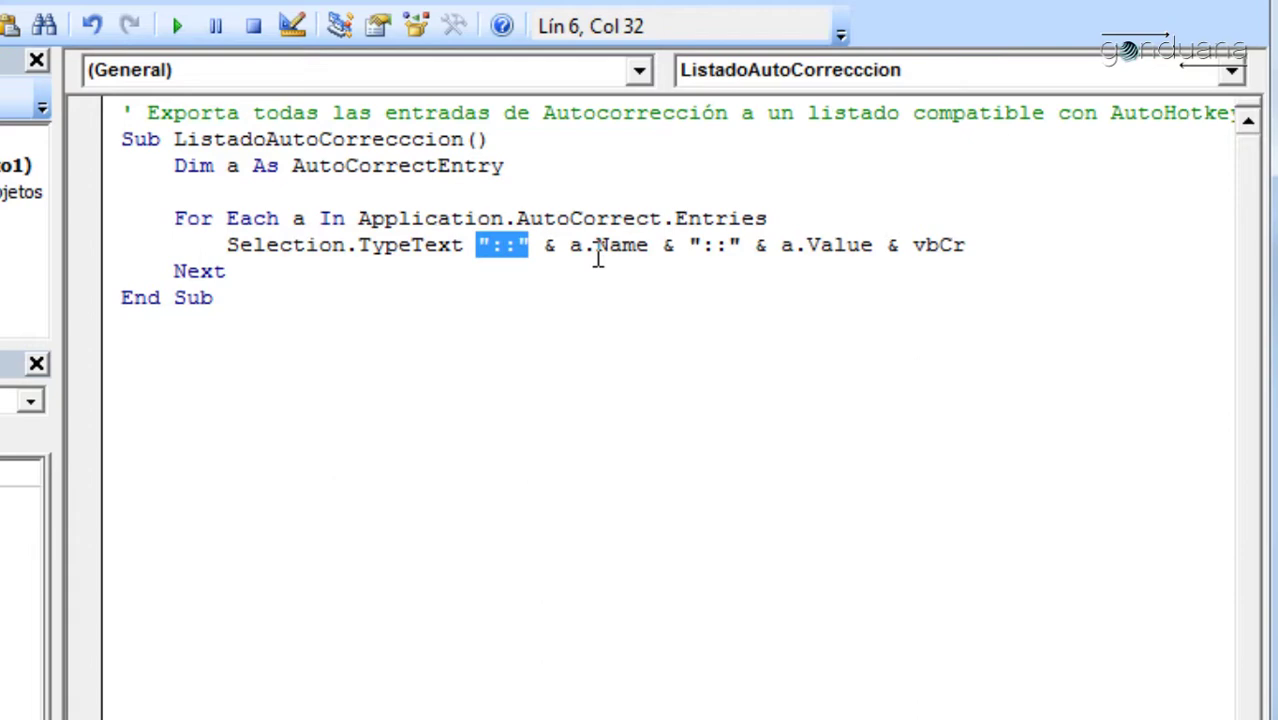
pyautogui.moveTo(569, 245); pyautogui.dragTo(648, 245)
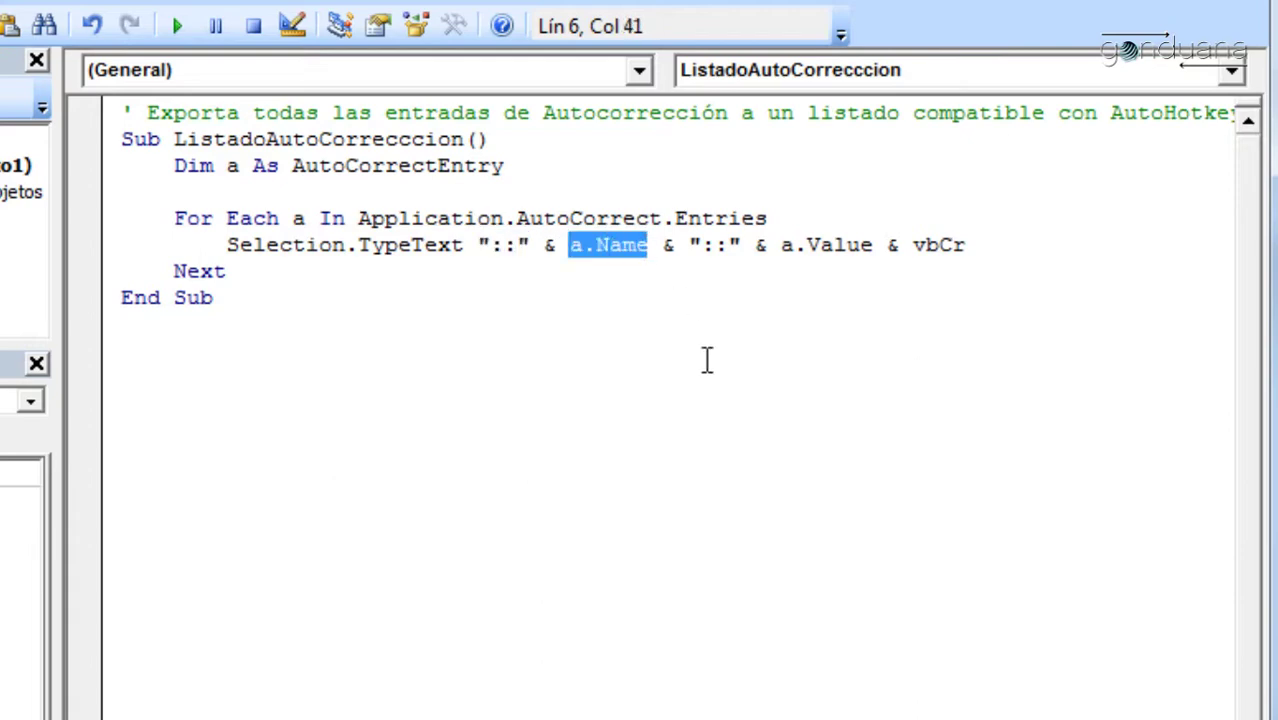
pyautogui.moveTo(781, 245); pyautogui.dragTo(872, 245)
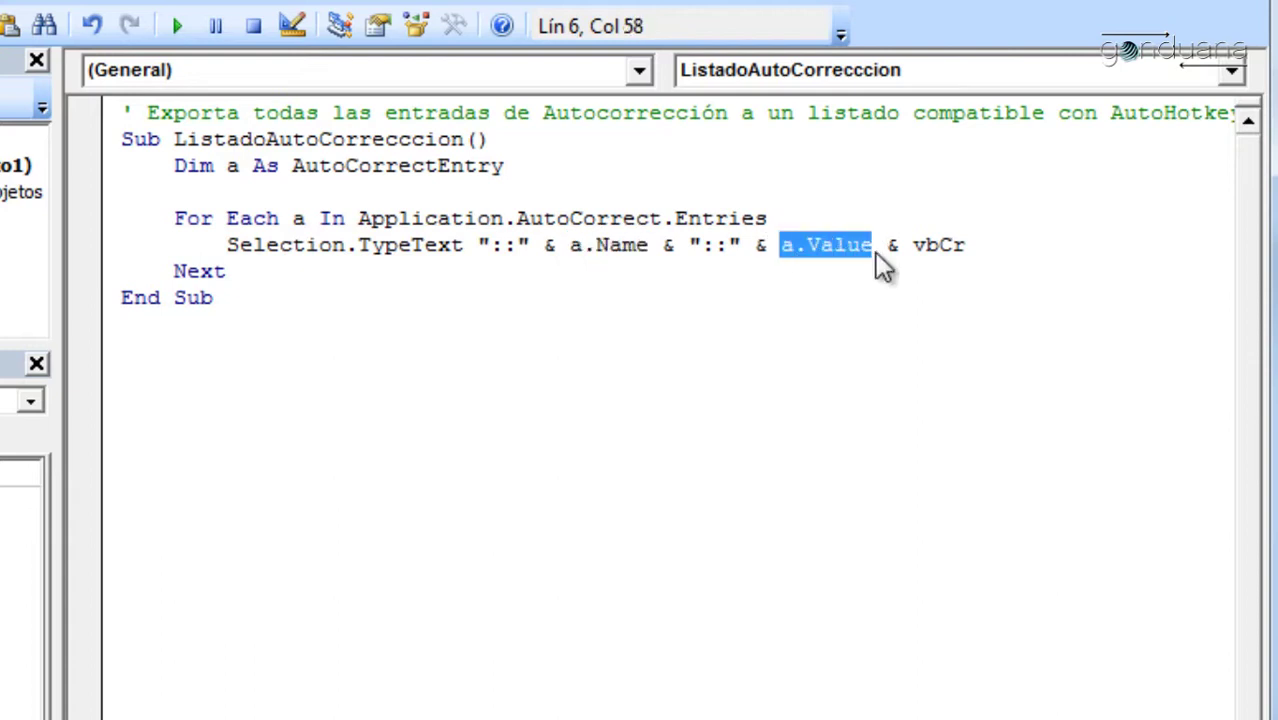
pyautogui.moveTo(689, 245); pyautogui.dragTo(740, 245)
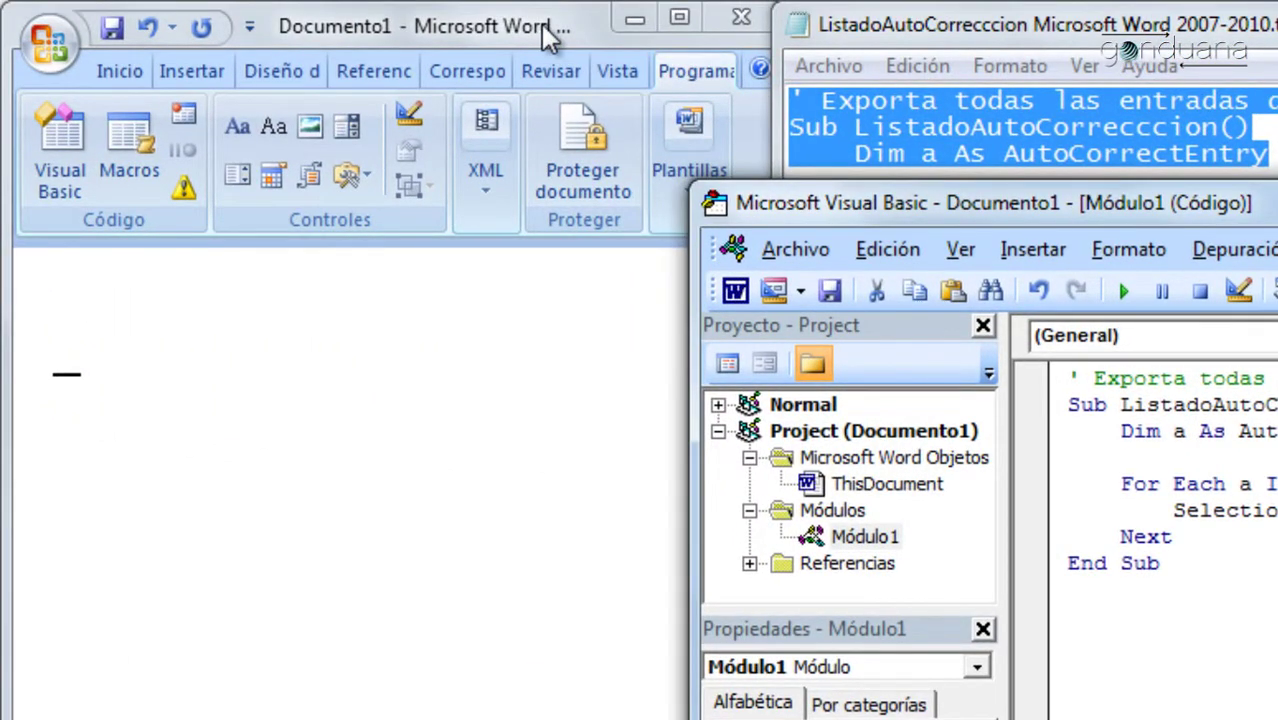
# - Run the ListadoAutoCorrecccion macro so Documento1 lists all AutoCorrect entries as ::shortcut::replacement lines
pyautogui.click(548, 38)
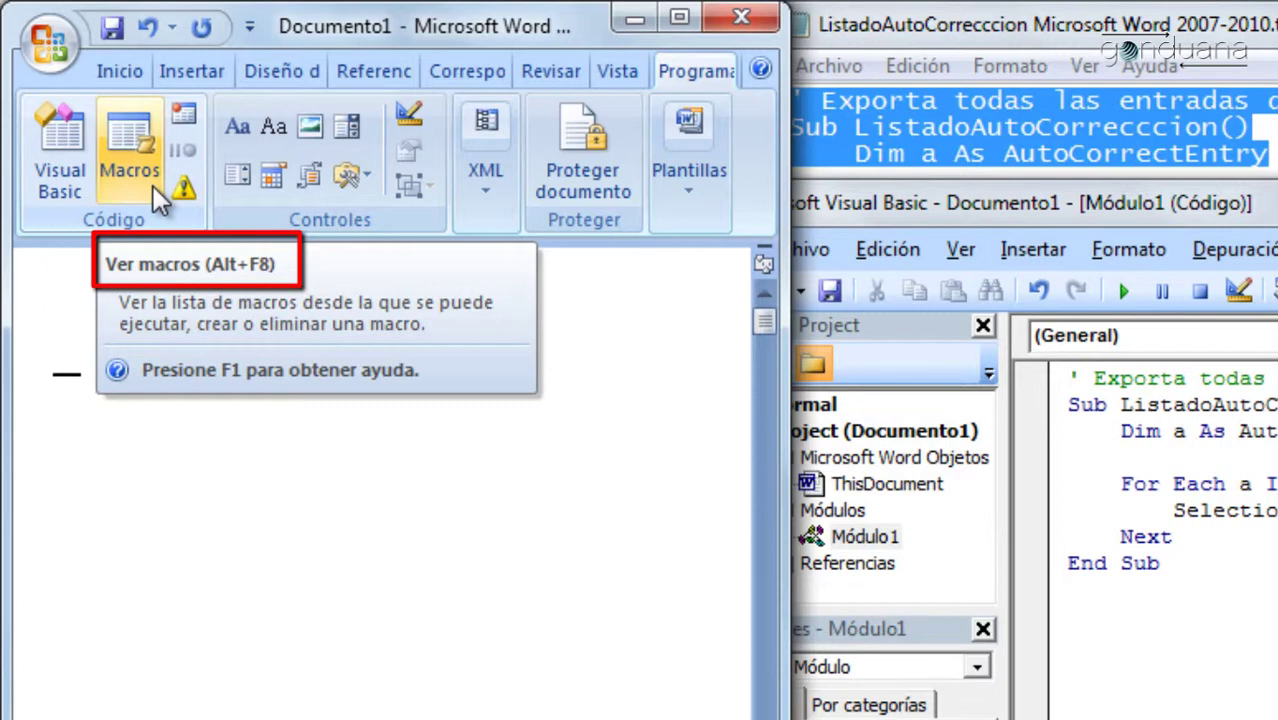
pyautogui.click(158, 198)
pyautogui.moveTo(395, 347); pyautogui.dragTo(392, 250)
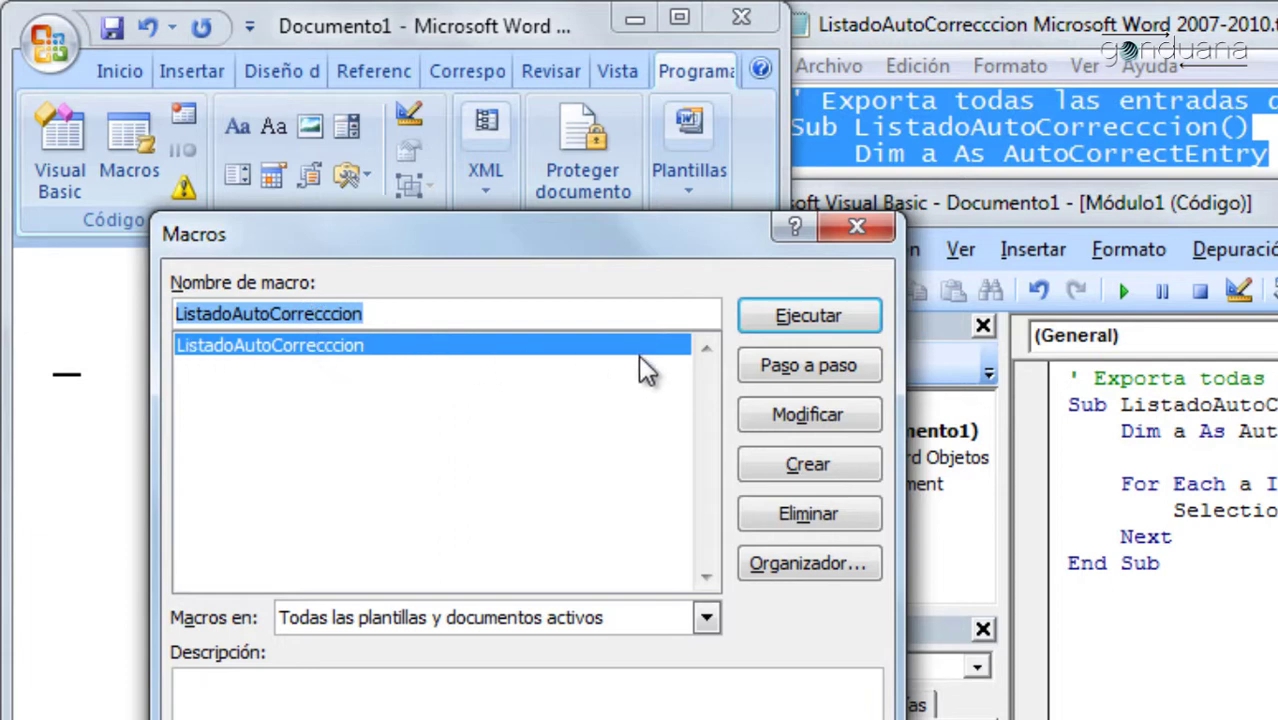
pyautogui.click(813, 326)
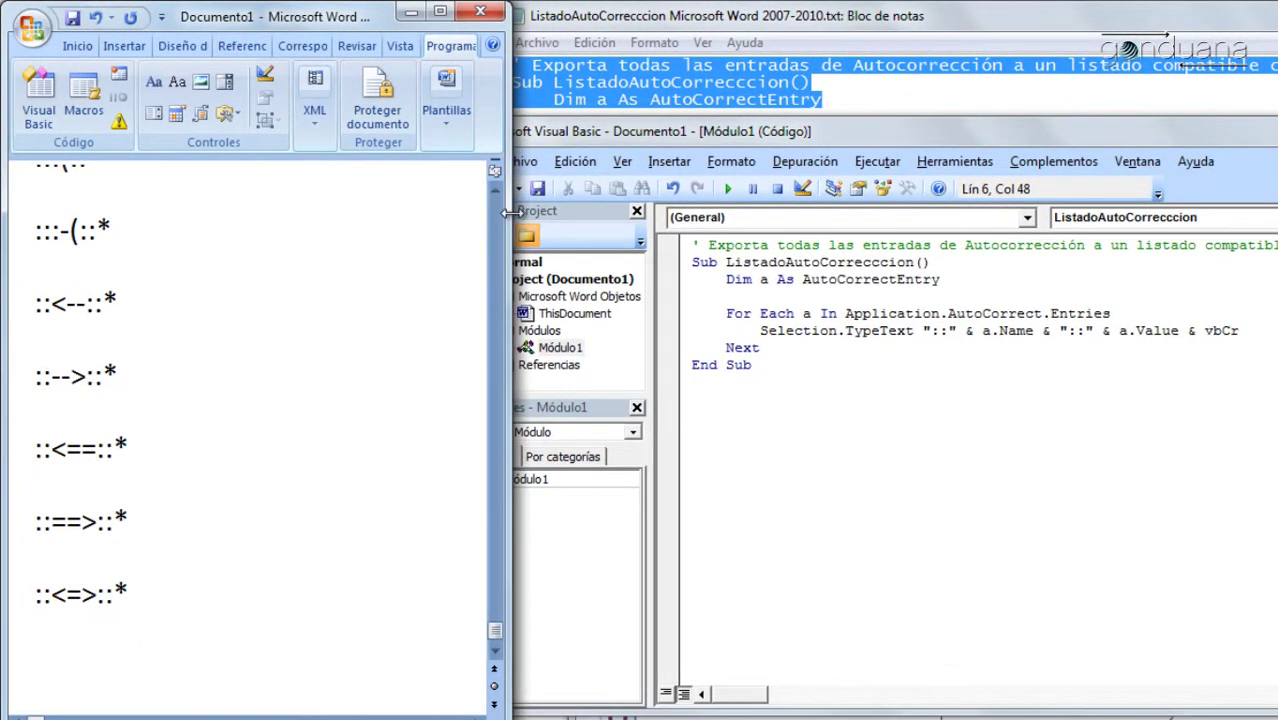
pyautogui.hotkey('ctrl', 'Home')
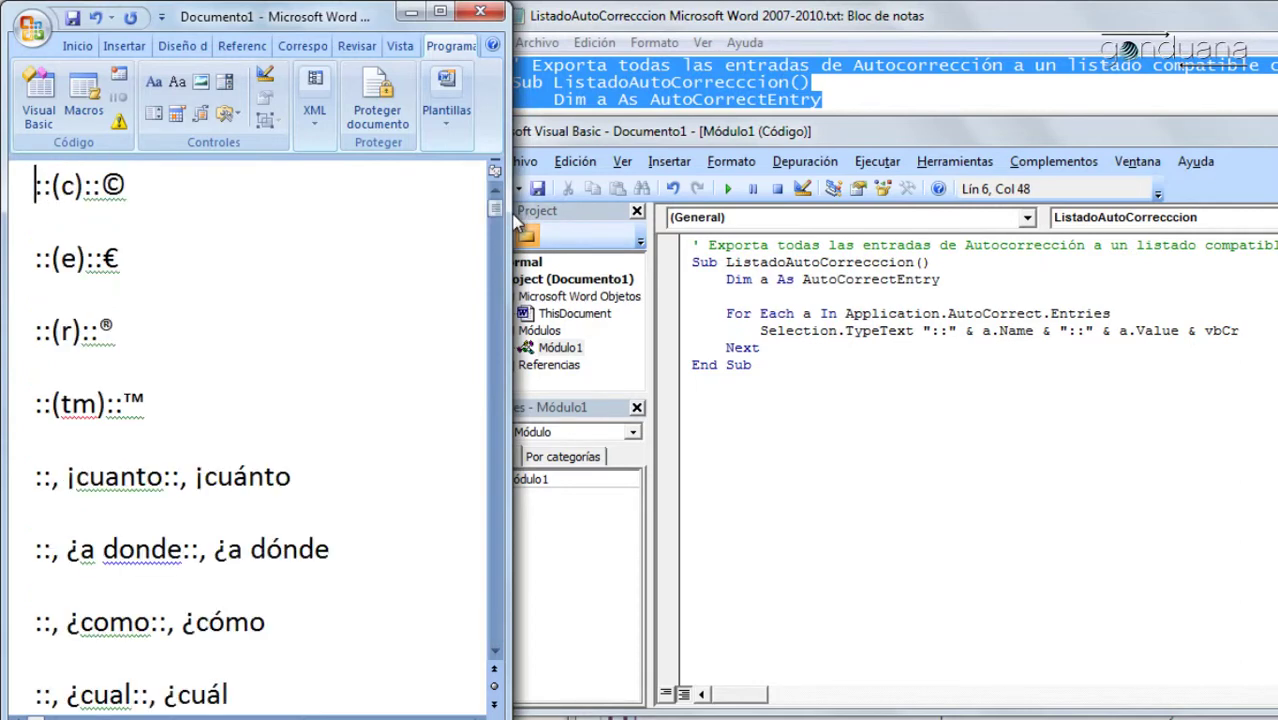
pyautogui.click(16, 180)
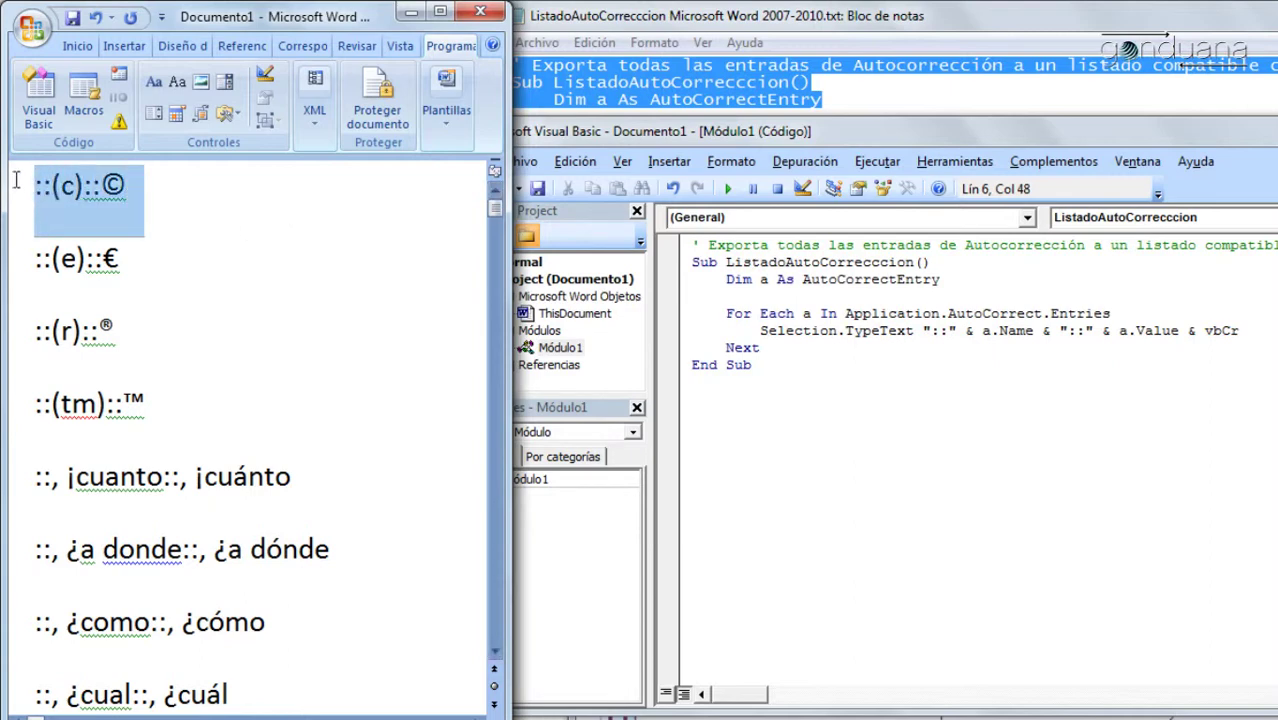
pyautogui.click(150, 186)
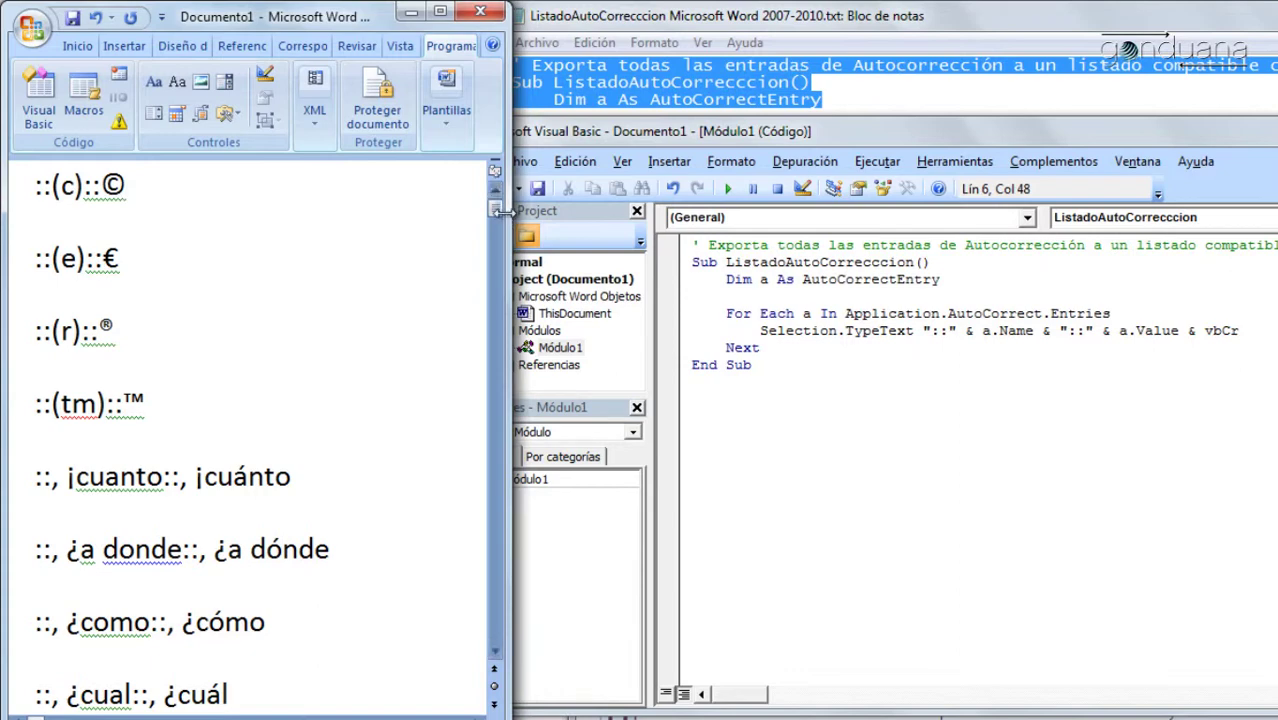
pyautogui.hotkey('ctrl', 'End')
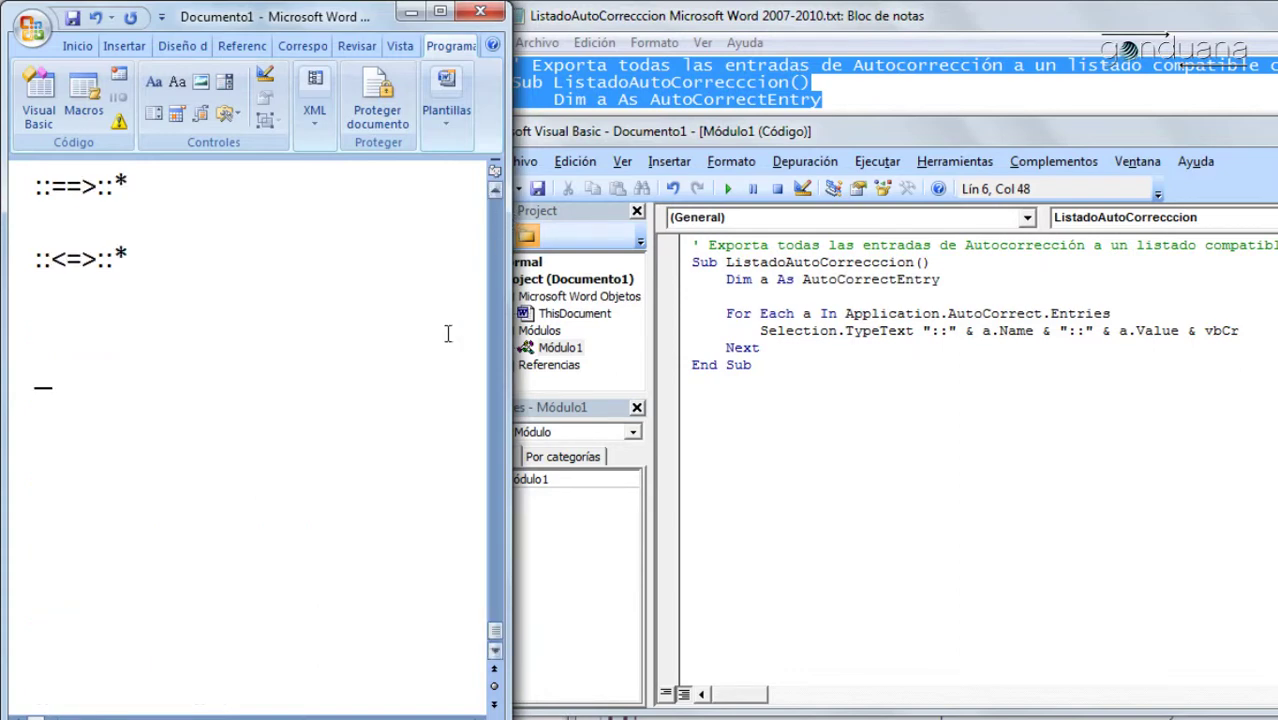
# - Delete everything from the :::-)::* entry to the end of the document
pyautogui.scroll(3, 412, 348)
pyautogui.scroll(1, 412, 348)
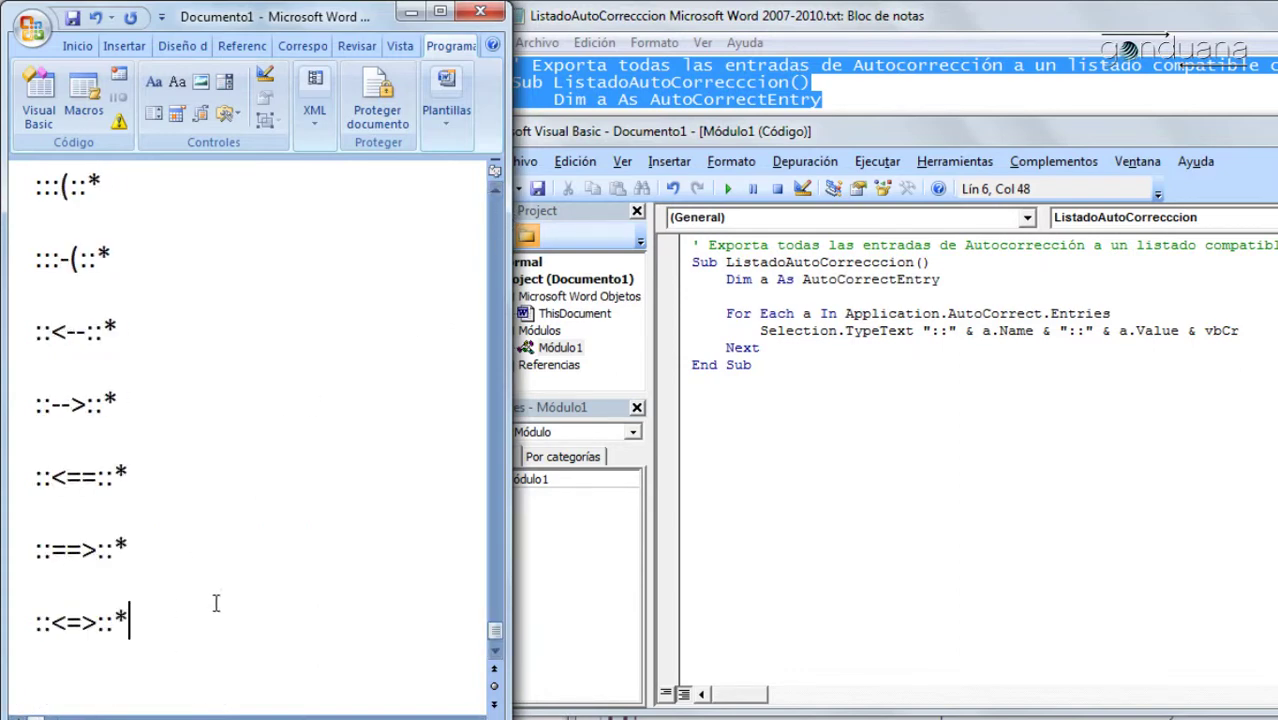
pyautogui.scroll(1, 219, 603)
pyautogui.scroll(3, 219, 603)
pyautogui.scroll(2, 219, 600)
pyautogui.scroll(1, 205, 605)
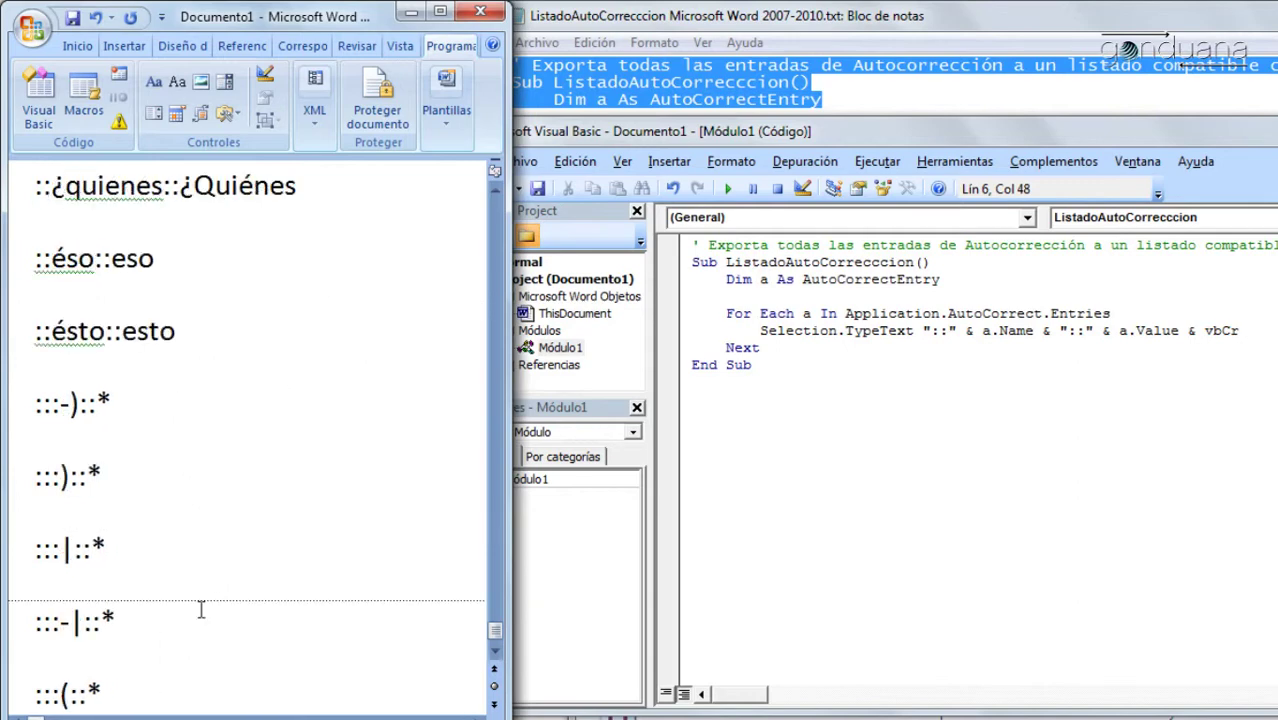
pyautogui.click(35, 401)
pyautogui.hotkey('ctrl', 'shift', 'End')
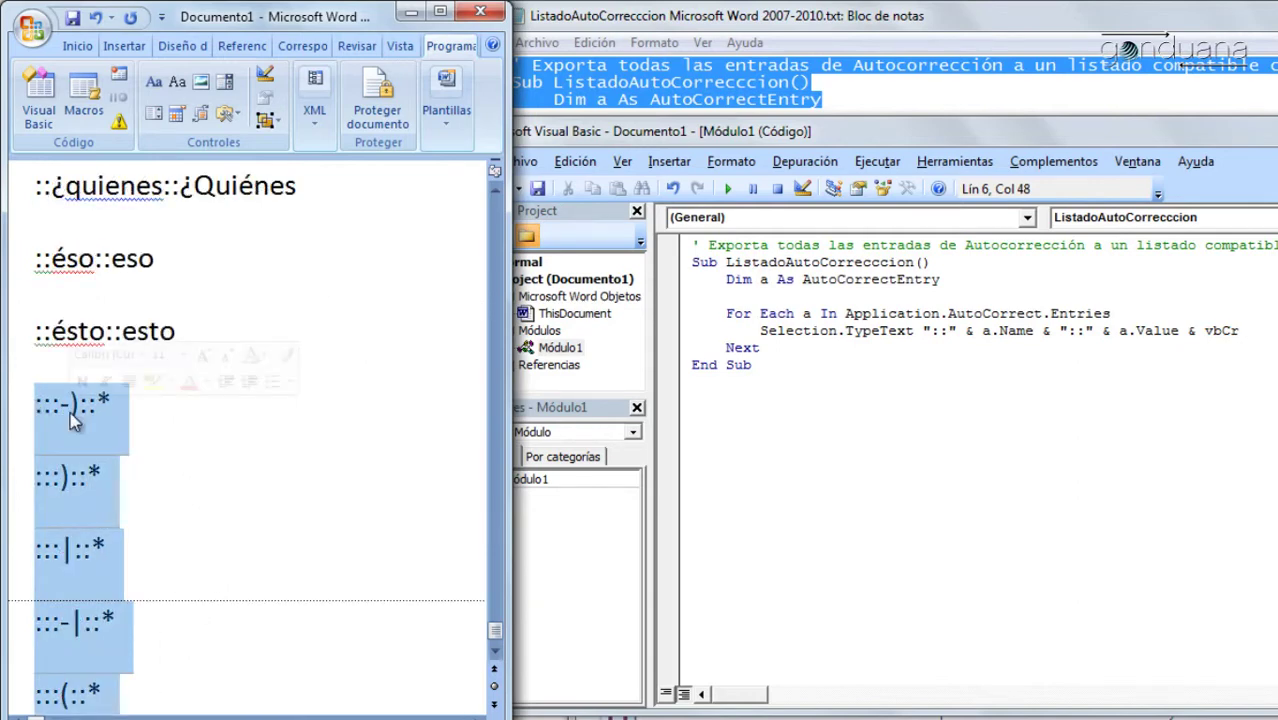
pyautogui.press('Delete')
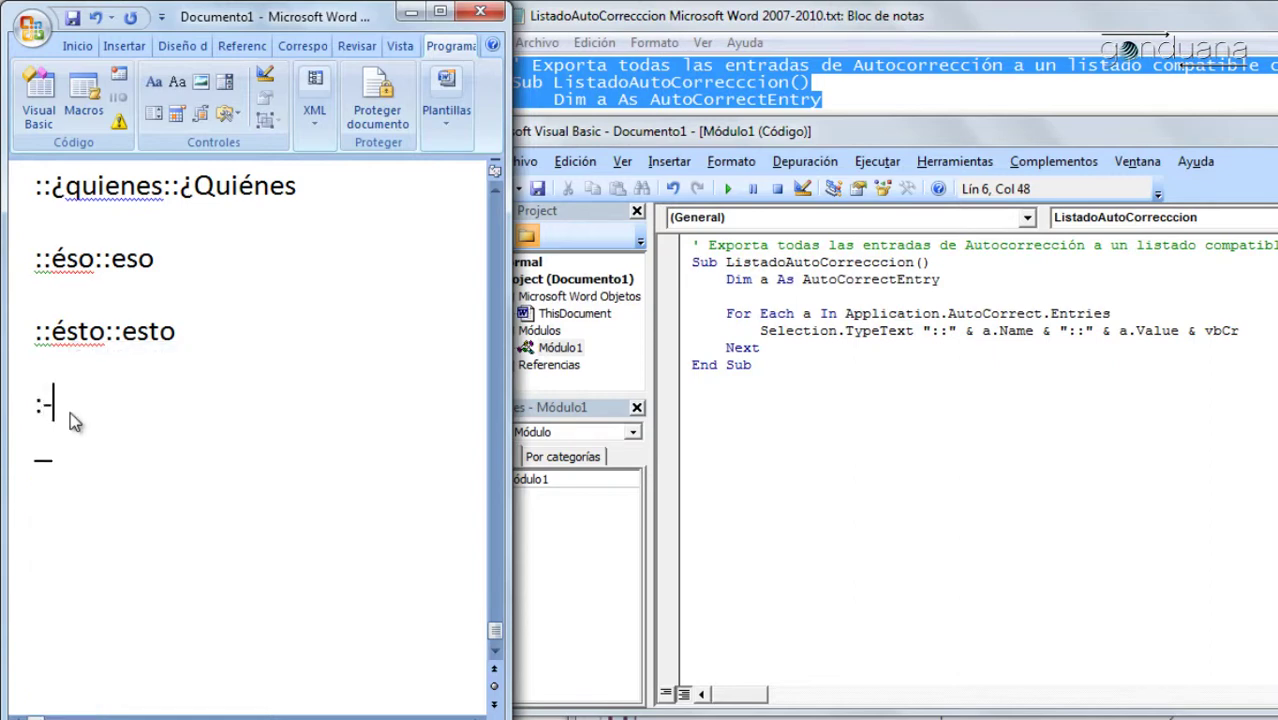
# - Test a smiley shortcut, undo its autocorrection, and remove the test text
pyautogui.write(')')
pyautogui.hotkey('ctrl', 'z')
pyautogui.press('BackSpace')
pyautogui.press('BackSpace')
pyautogui.press('BackSpace')
pyautogui.press('BackSpace')
pyautogui.scroll(5, 60, 420)
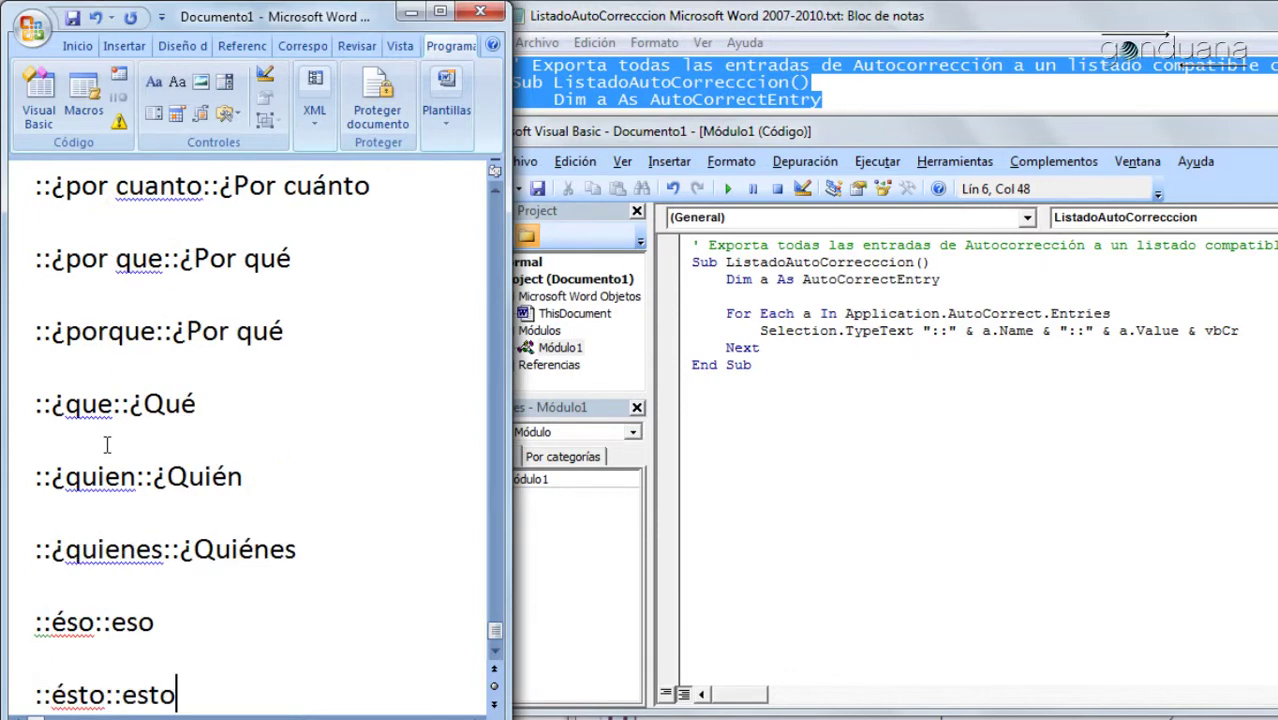
# - Select the whole exported hotstring list in Documento1 and copy it
pyautogui.rightClick(195, 392)
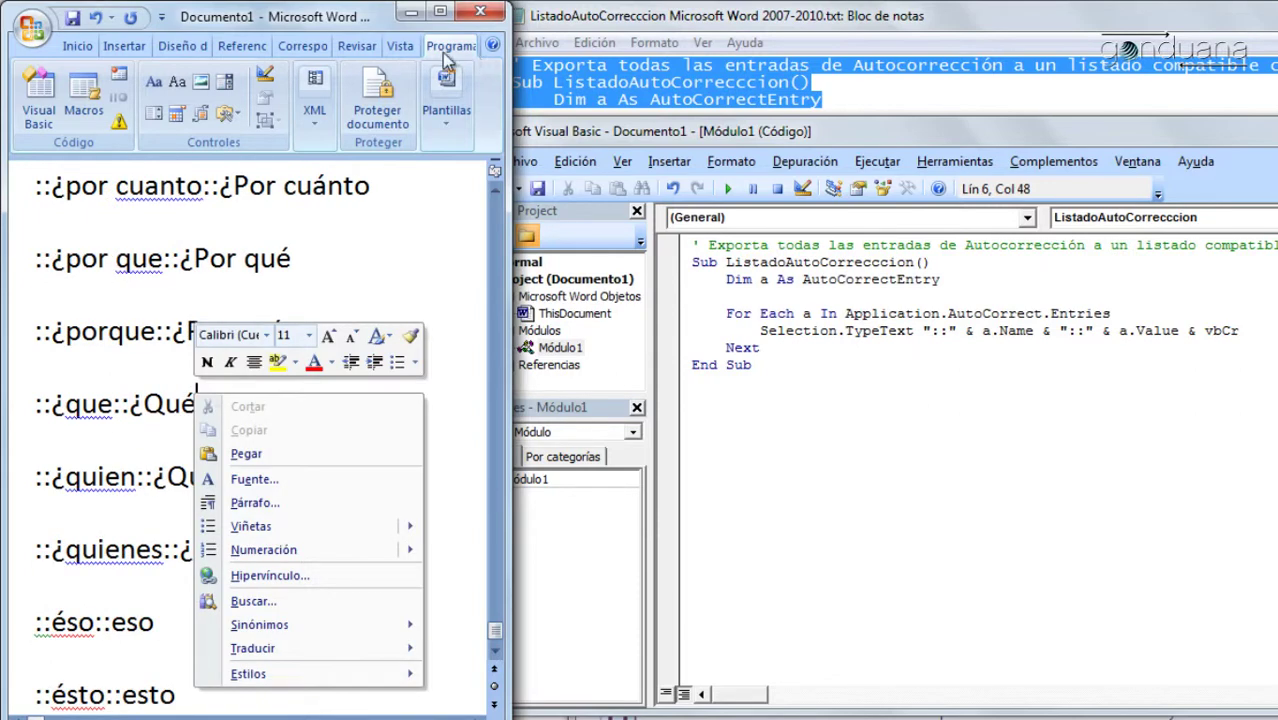
pyautogui.click(77, 46)
pyautogui.click(435, 95)
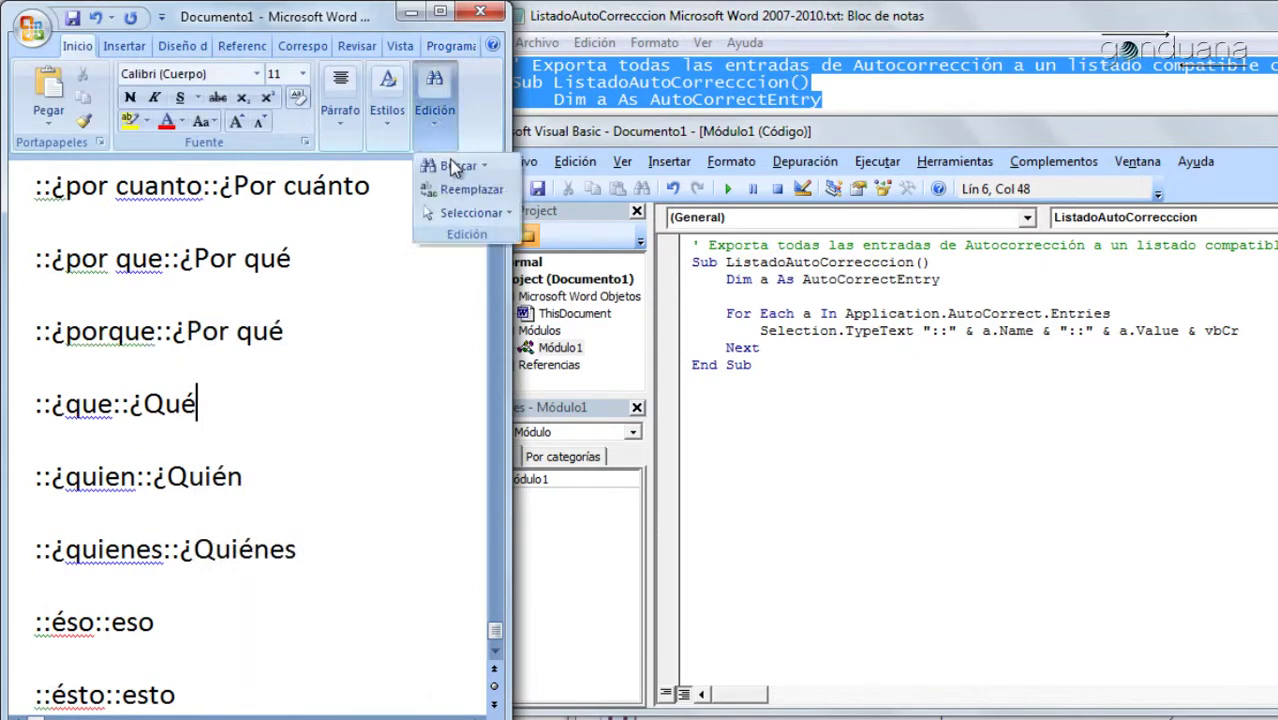
pyautogui.click(475, 213)
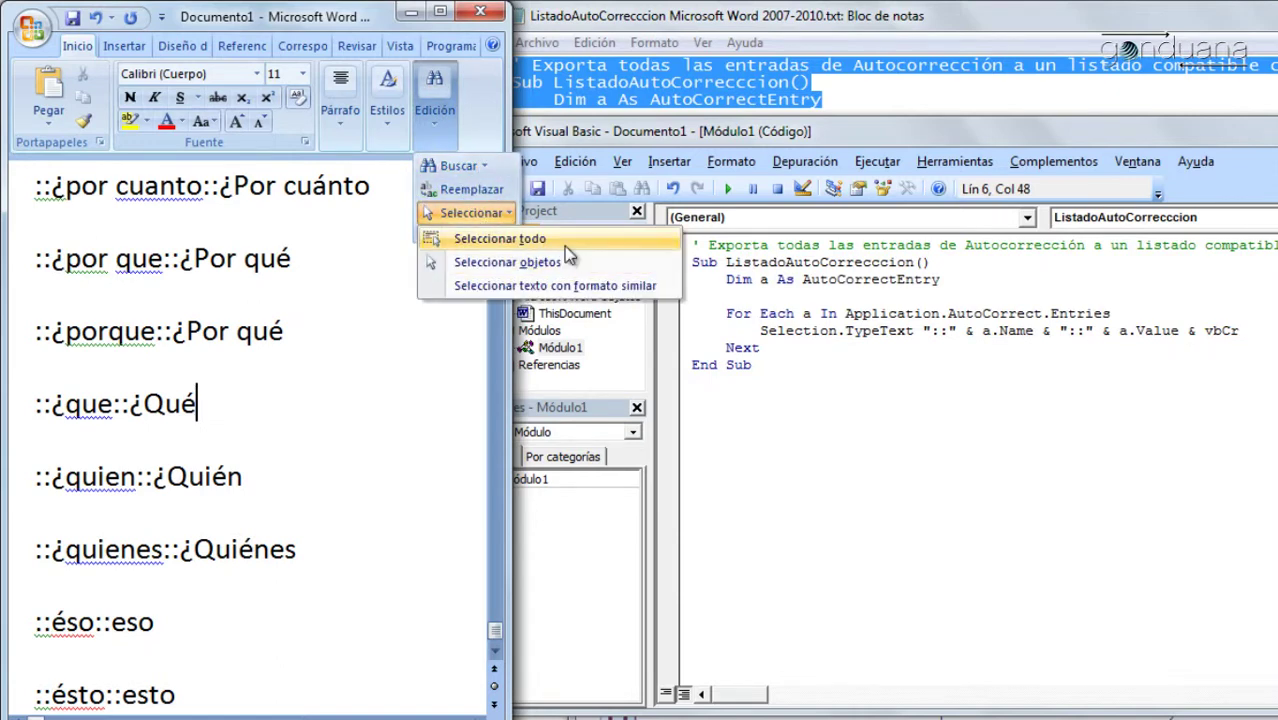
pyautogui.click(564, 246)
pyautogui.rightClick(223, 218)
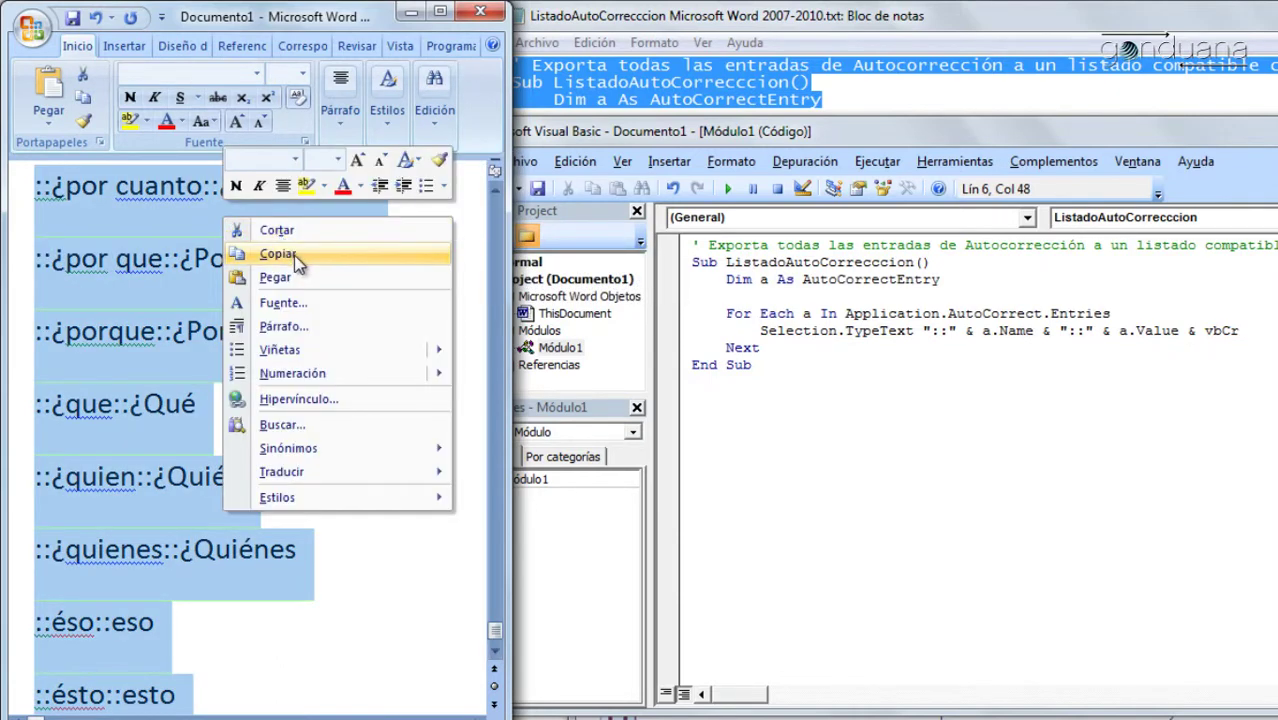
pyautogui.click(295, 255)
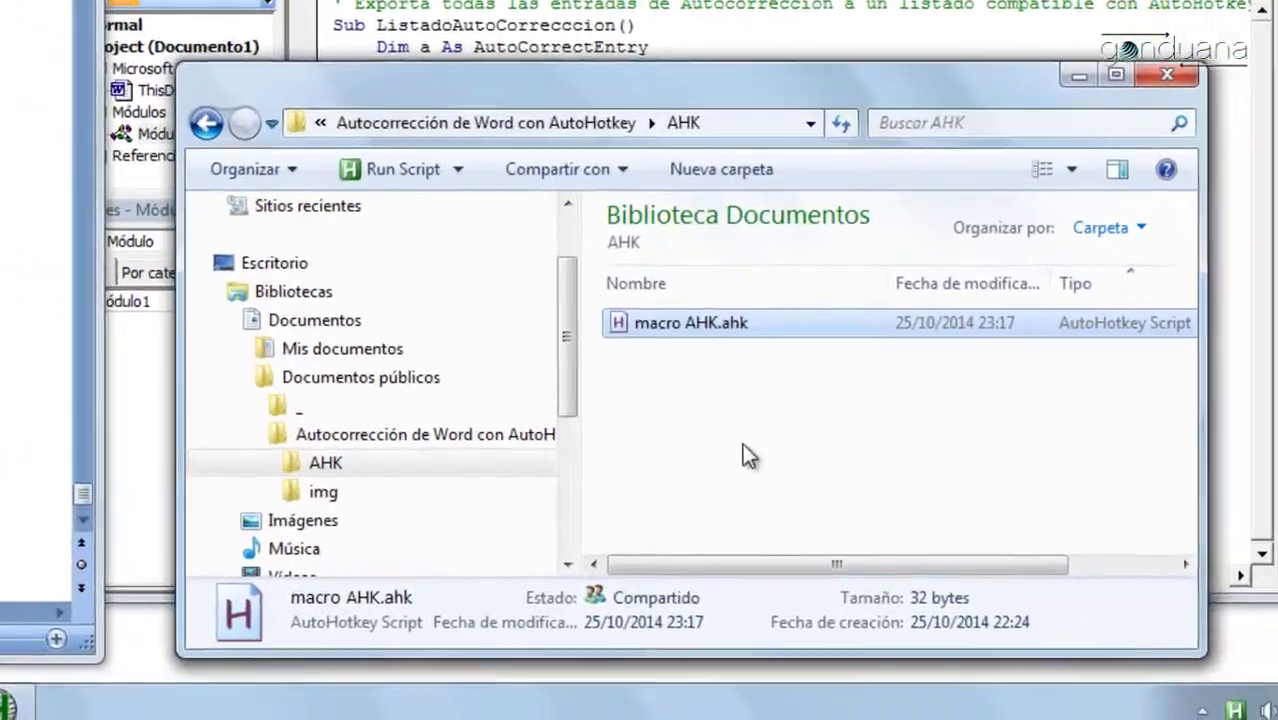
# - Add a new AutoHotkey script named 'Autocorrección de Word ES' to the AHK folder
pyautogui.rightClick(688, 414)
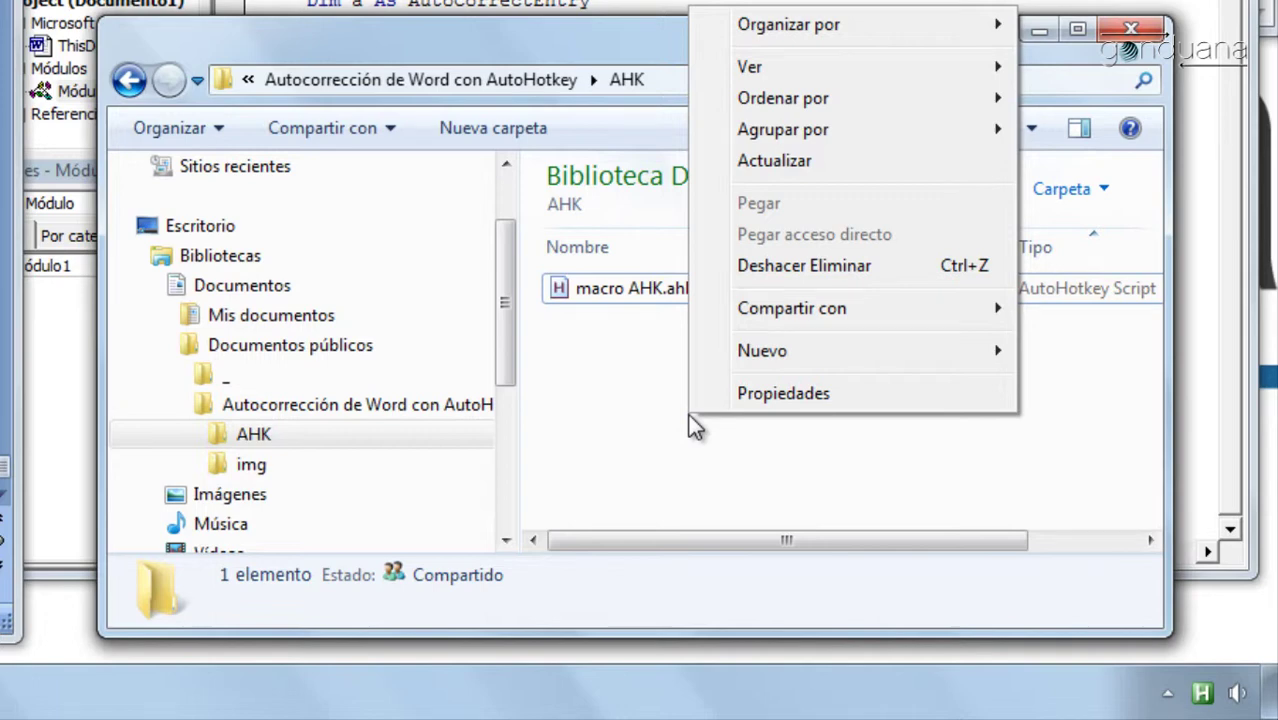
pyautogui.moveTo(808, 345)
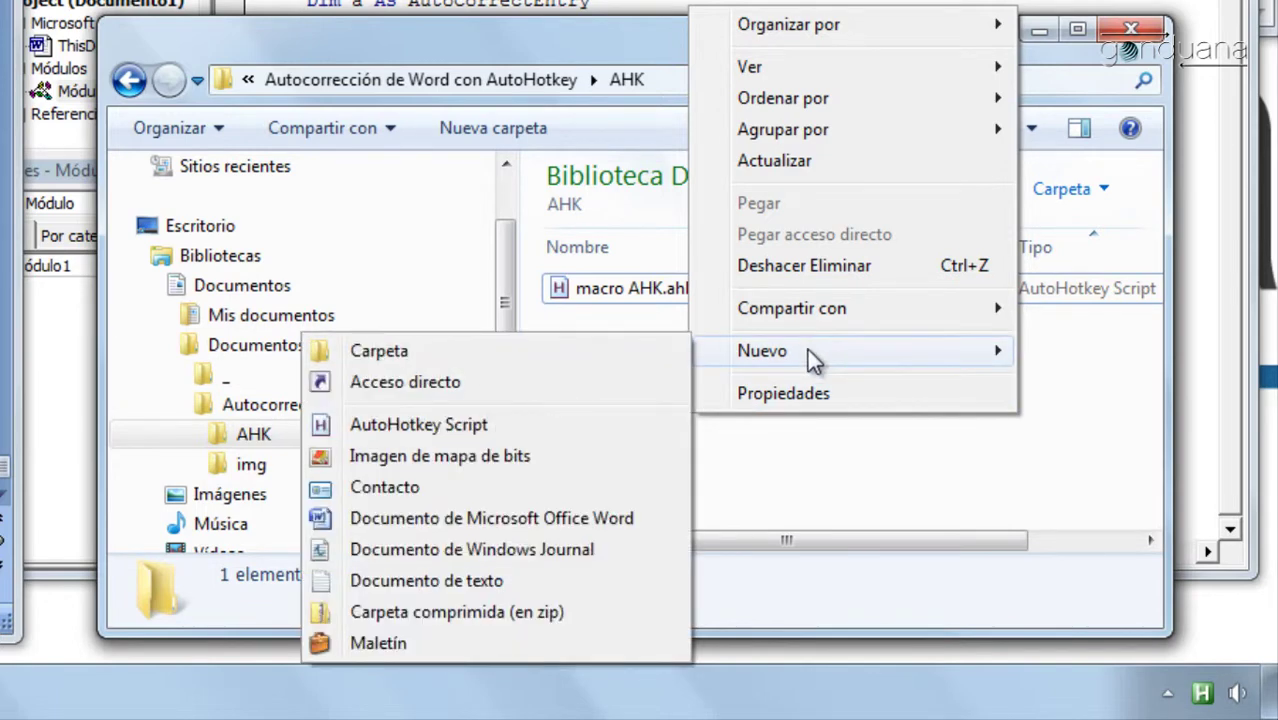
pyautogui.click(524, 423)
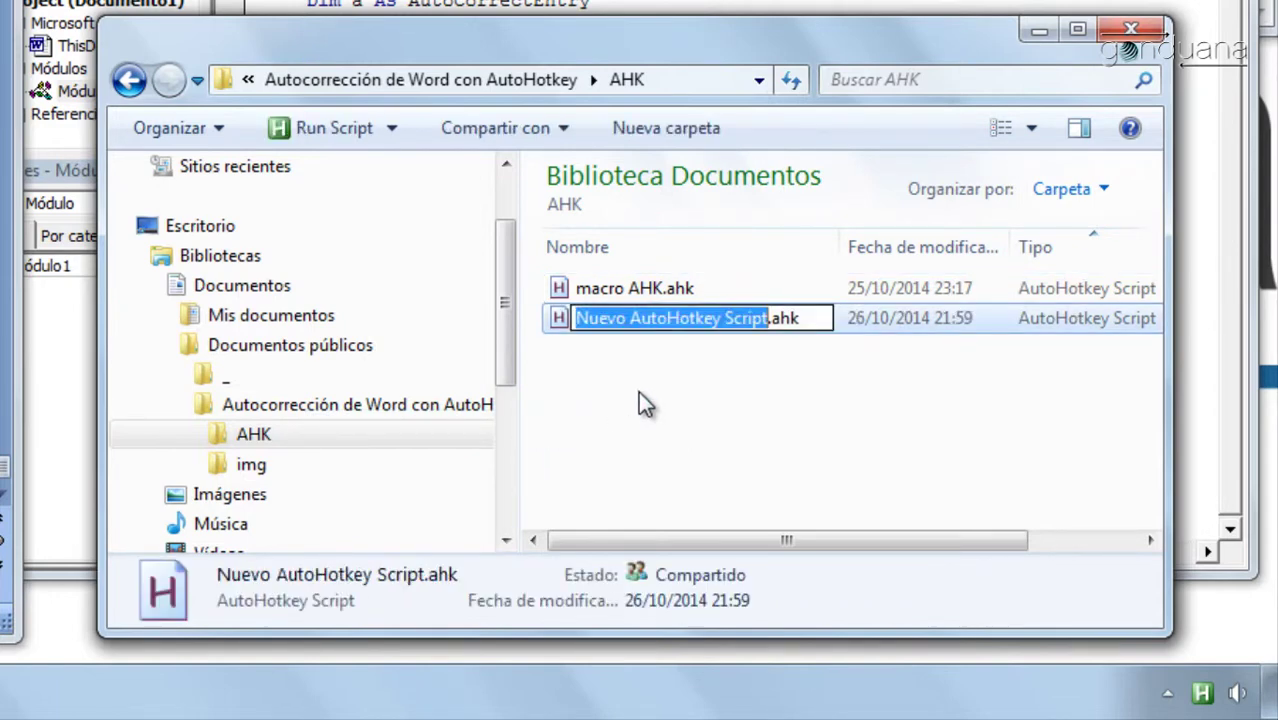
pyautogui.write('Autoc')
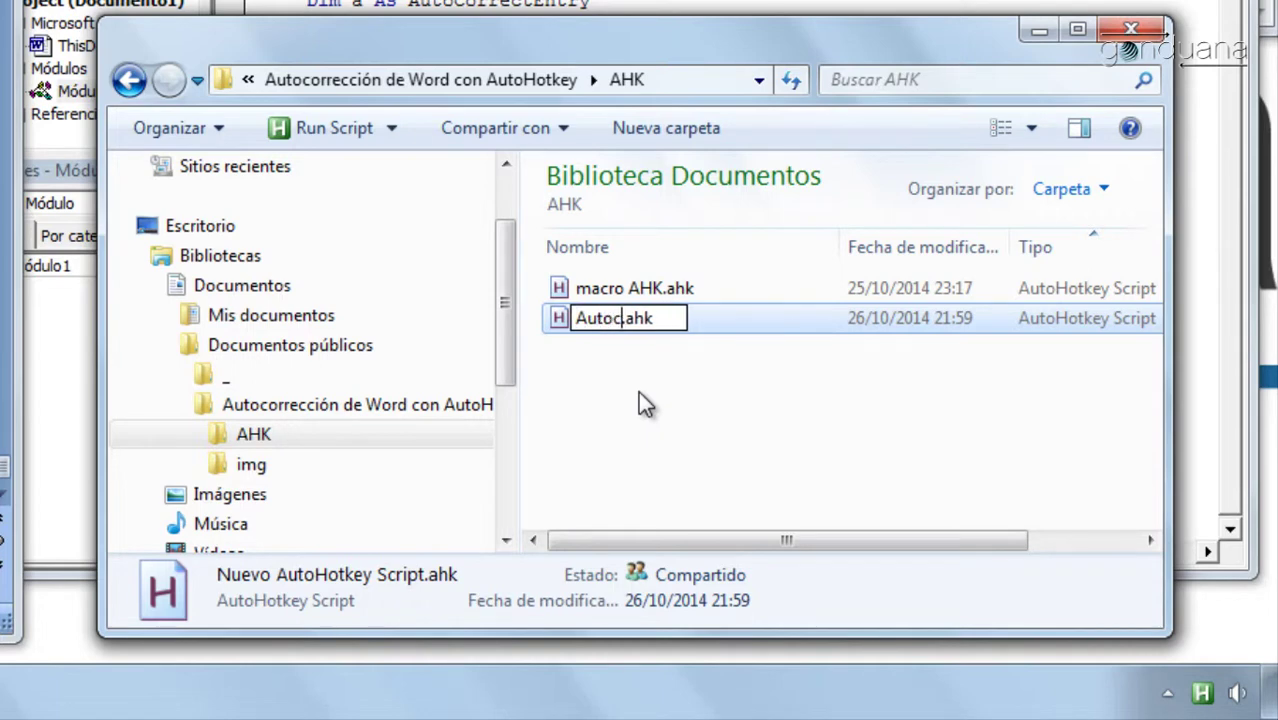
pyautogui.write('orrecc')
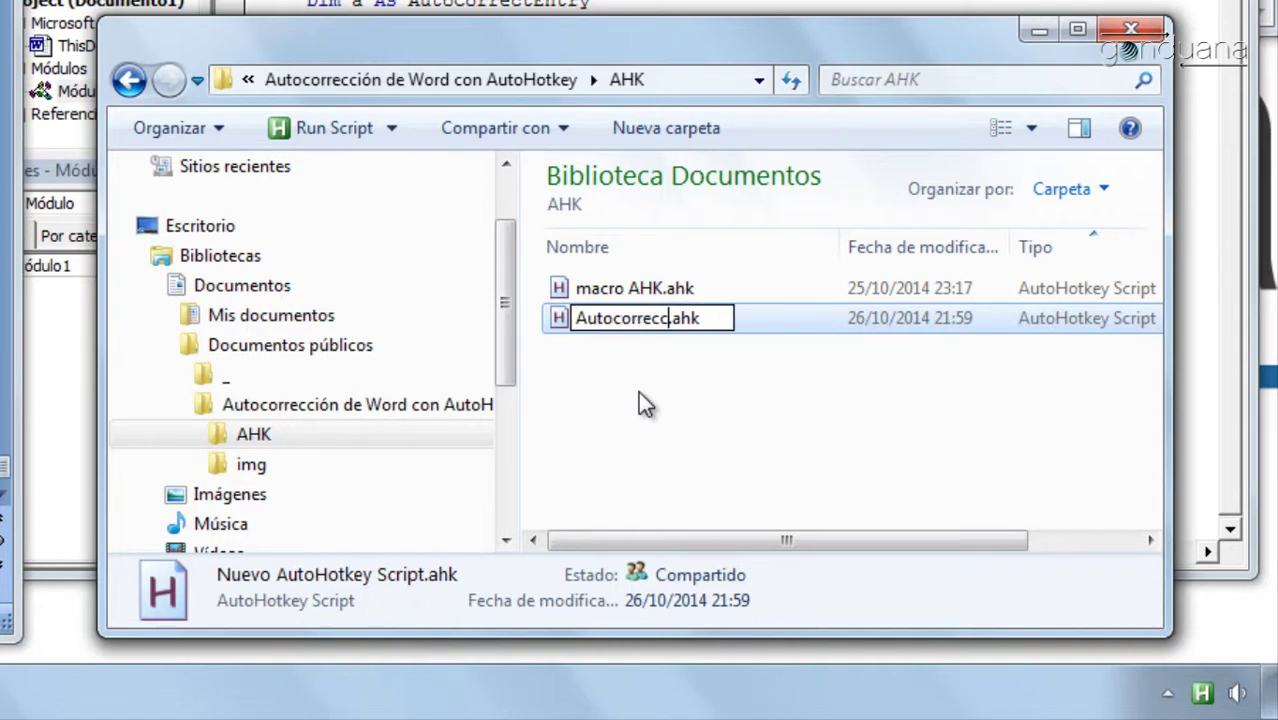
pyautogui.write('ión de W')
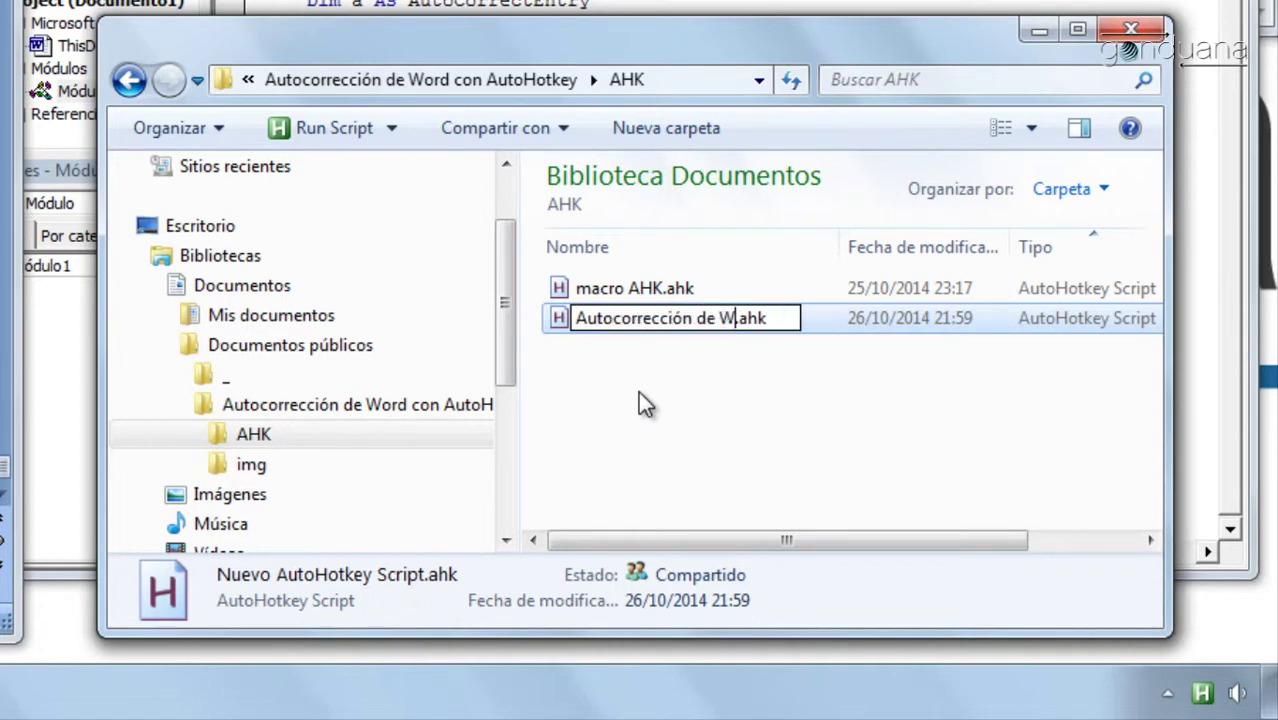
pyautogui.write('ord ES')
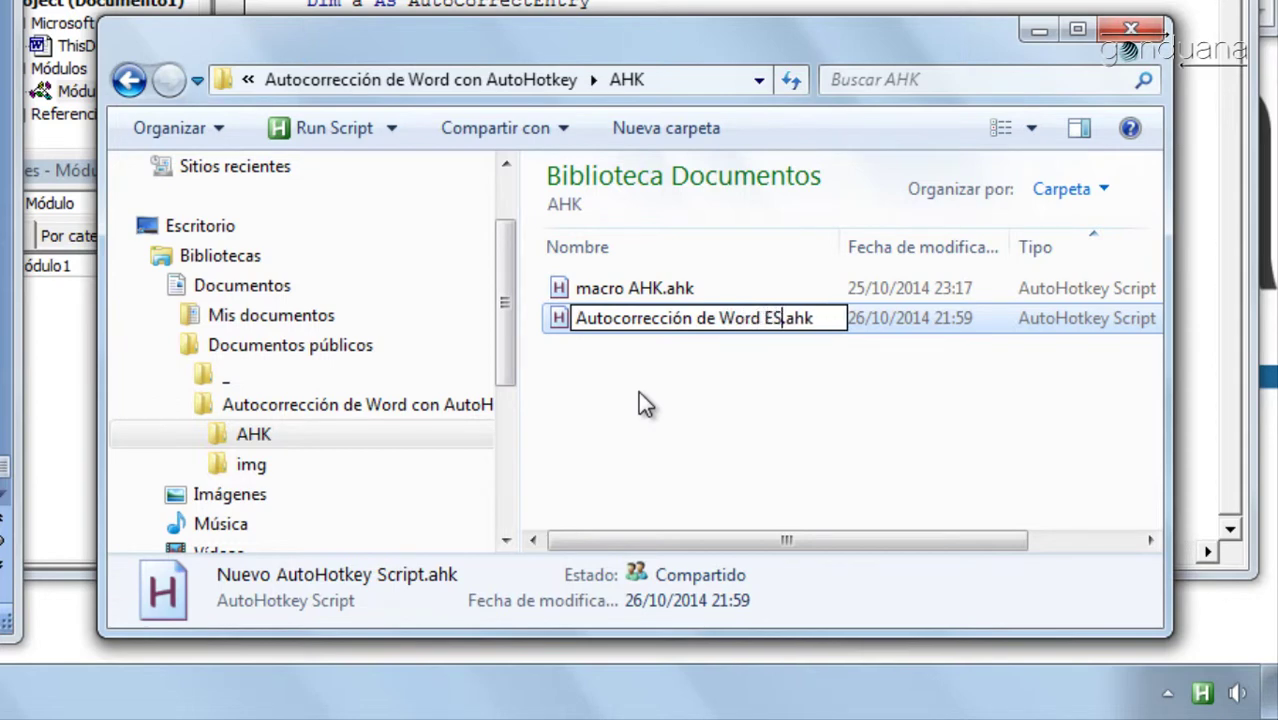
pyautogui.press('Return')
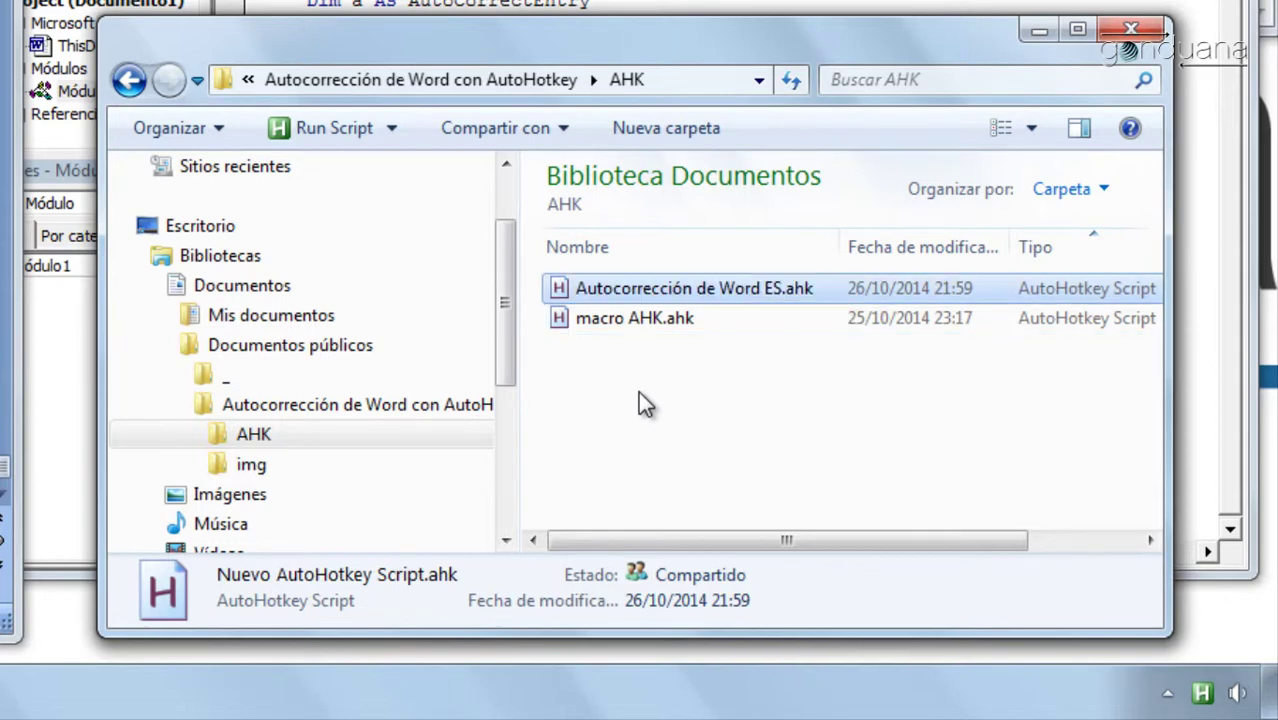
# - Open Autocorrección de Word ES.ahk in SciTE and replace its template text with the copied hotstrings
pyautogui.rightClick(684, 296)
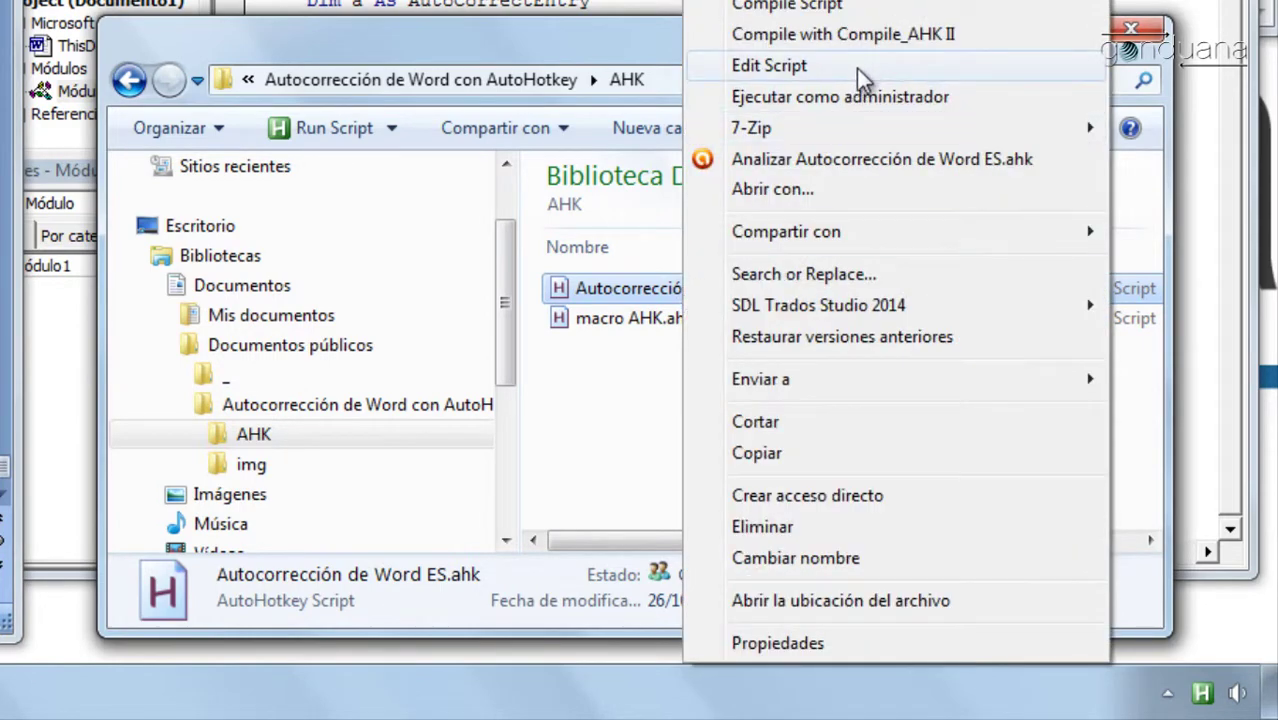
pyautogui.click(856, 68)
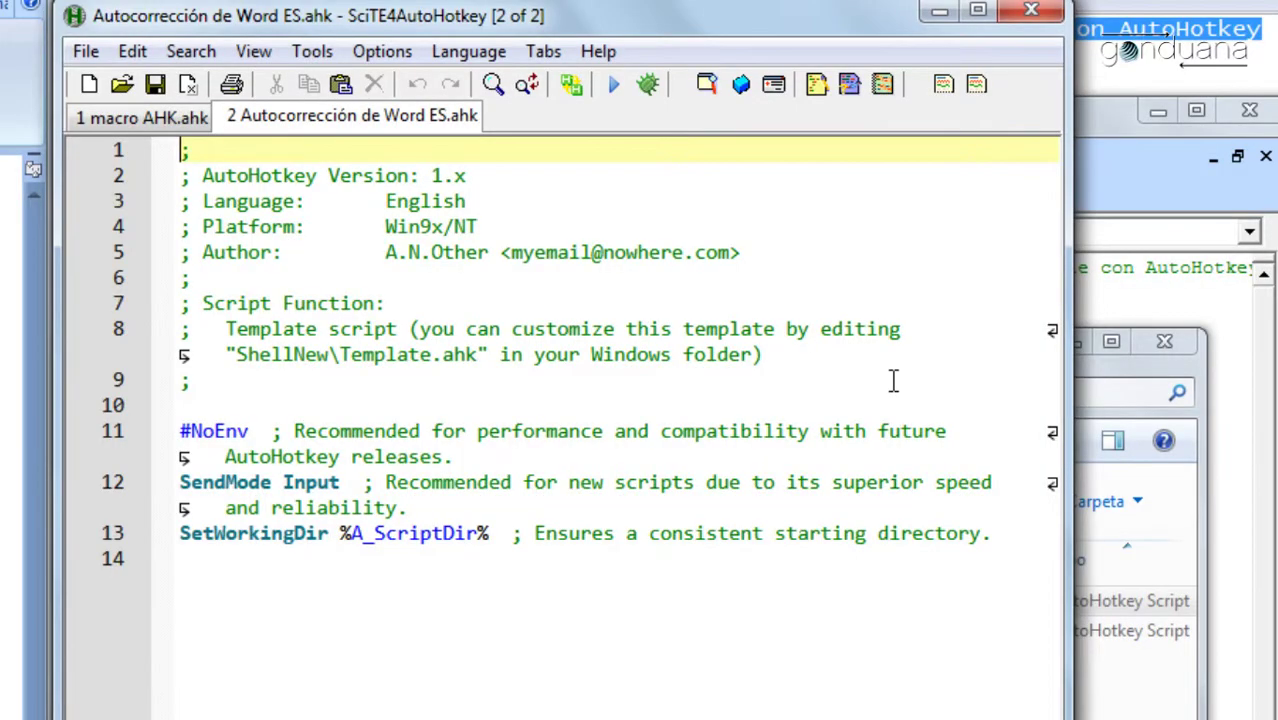
pyautogui.click(1005, 535)
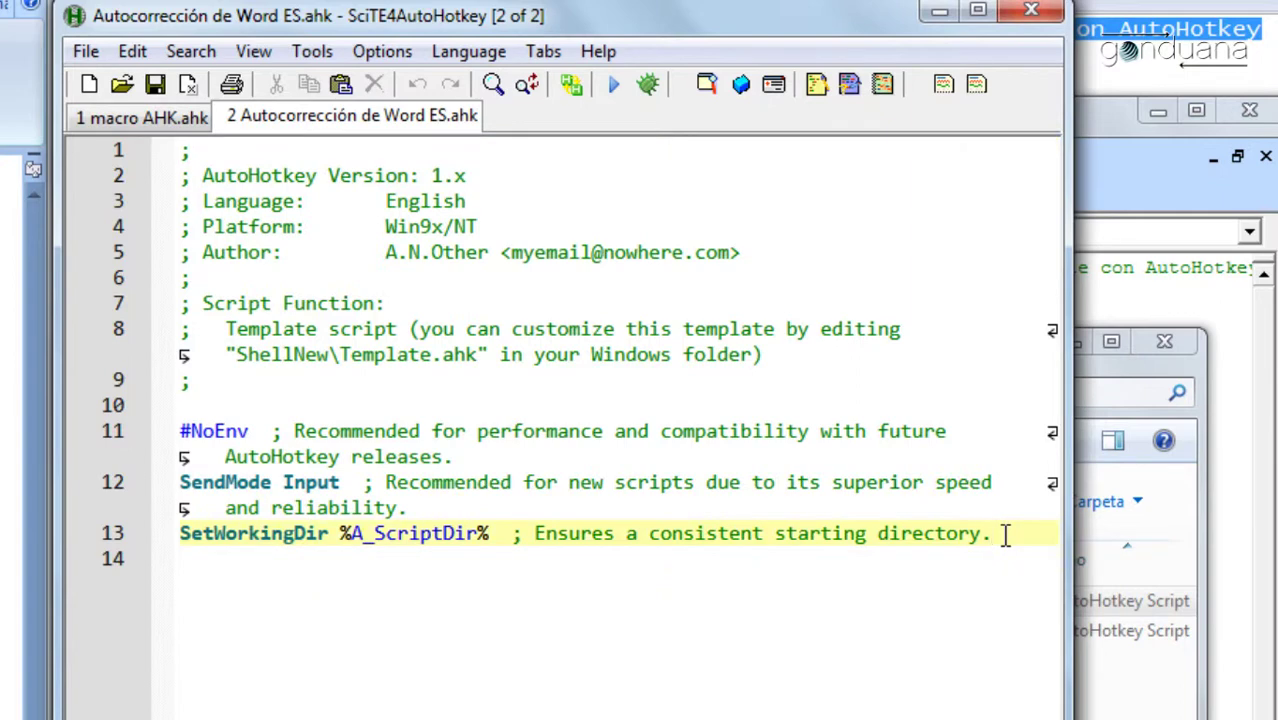
pyautogui.hotkey('ctrl', 'shift', 'Home')
pyautogui.press('Delete')
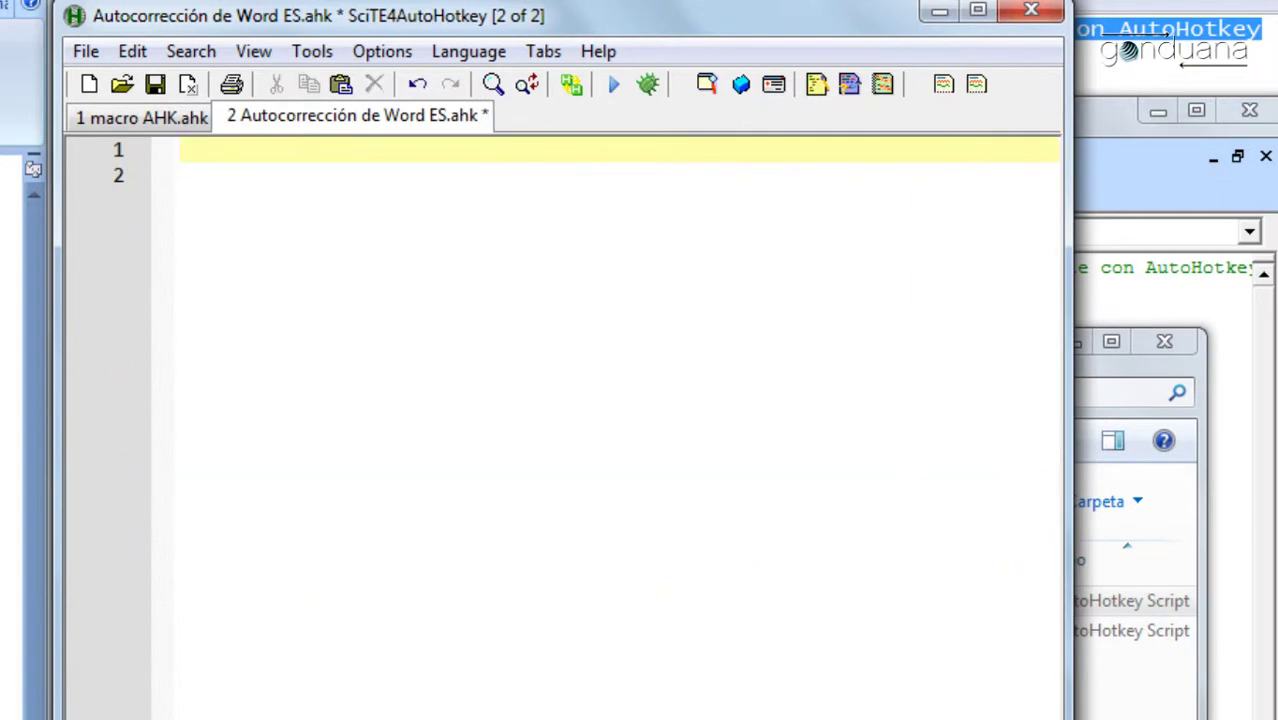
pyautogui.press('Delete')
pyautogui.rightClick(229, 160)
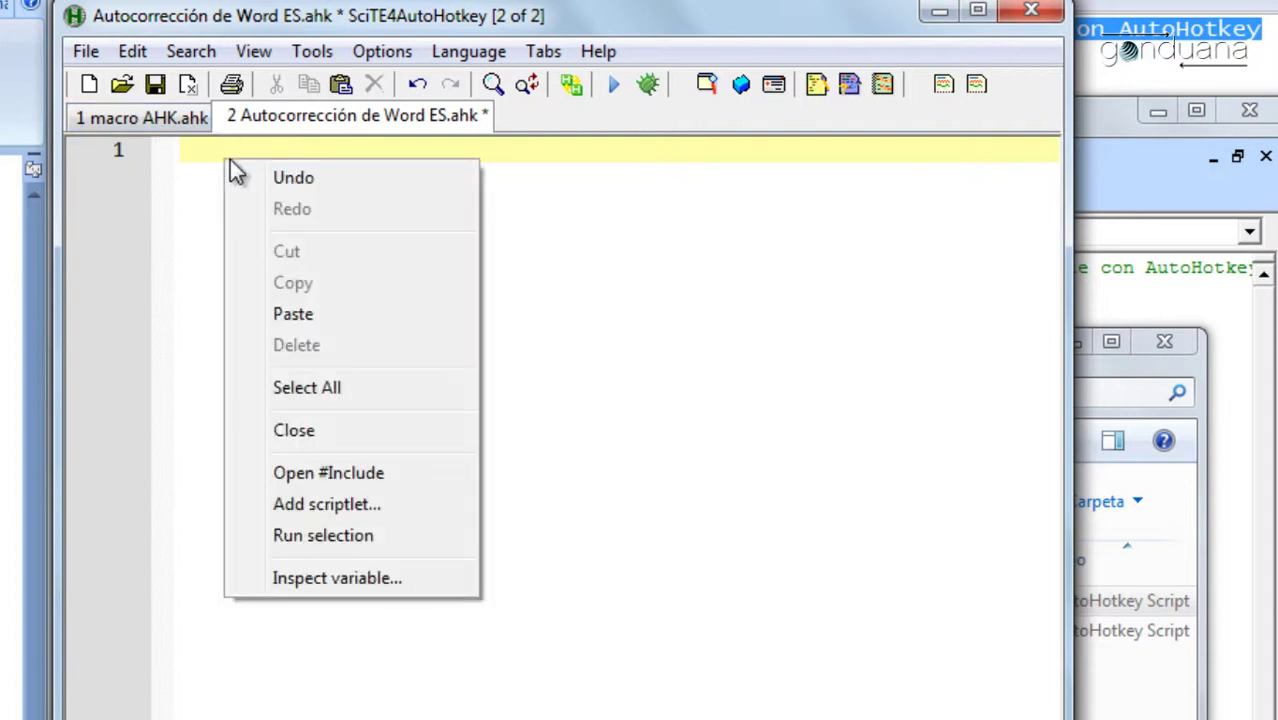
pyautogui.click(339, 313)
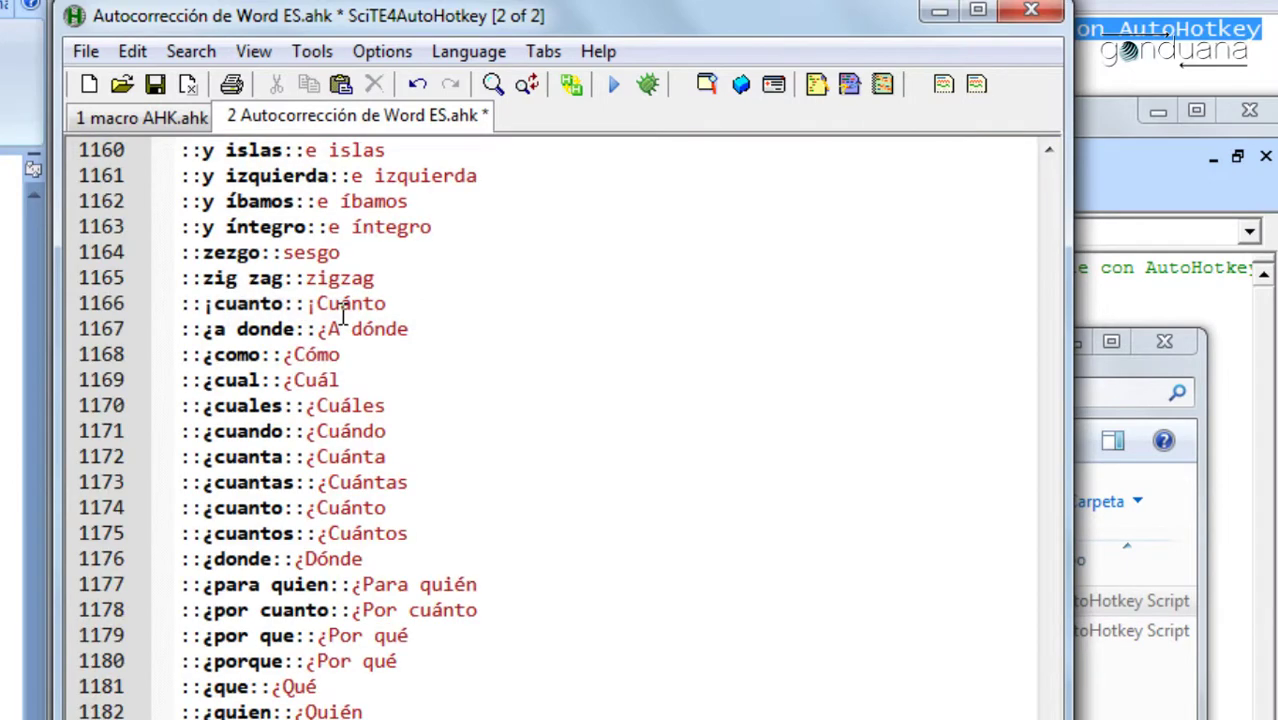
# - Review the pasted hotstring list, then save the script and close SciTE4AutoHotkey
pyautogui.scroll(1, 343, 316)
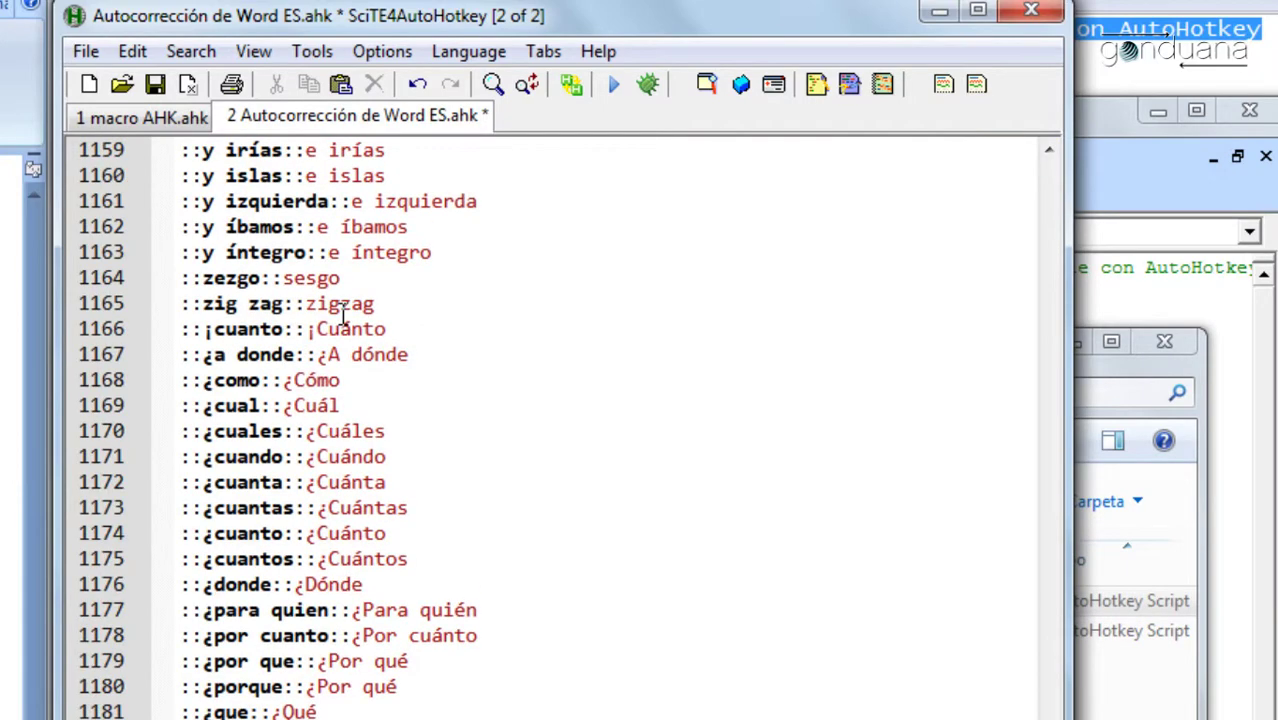
pyautogui.hotkey('ctrl', 'Home')
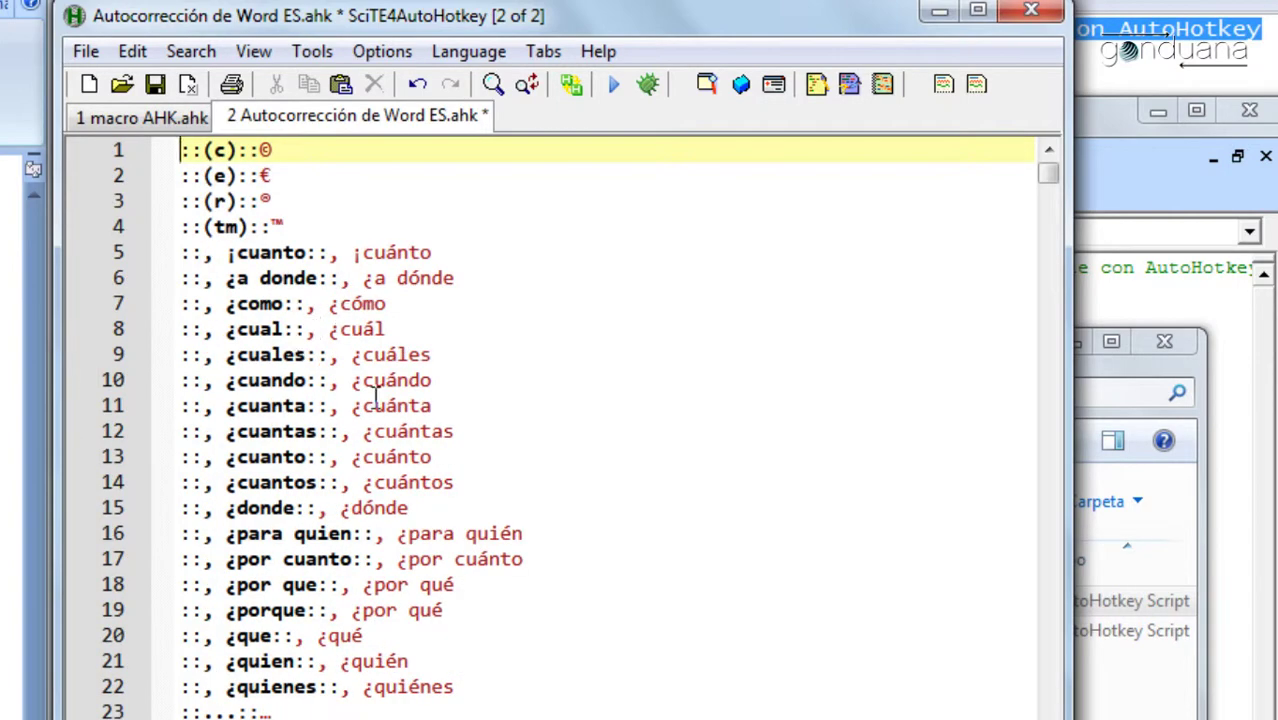
pyautogui.scroll(-1, 400, 432)
pyautogui.scroll(-3, 400, 432)
pyautogui.scroll(-2, 380, 425)
pyautogui.scroll(-6, 425, 428)
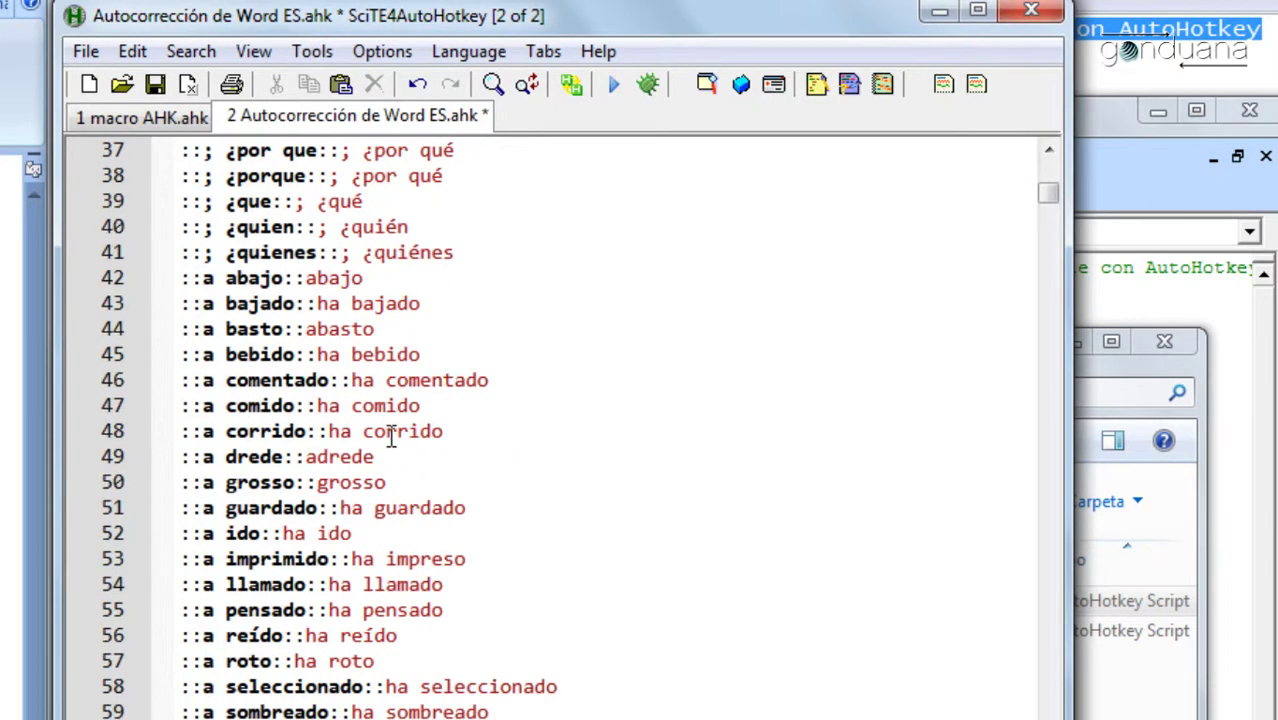
pyautogui.scroll(-6, 280, 262)
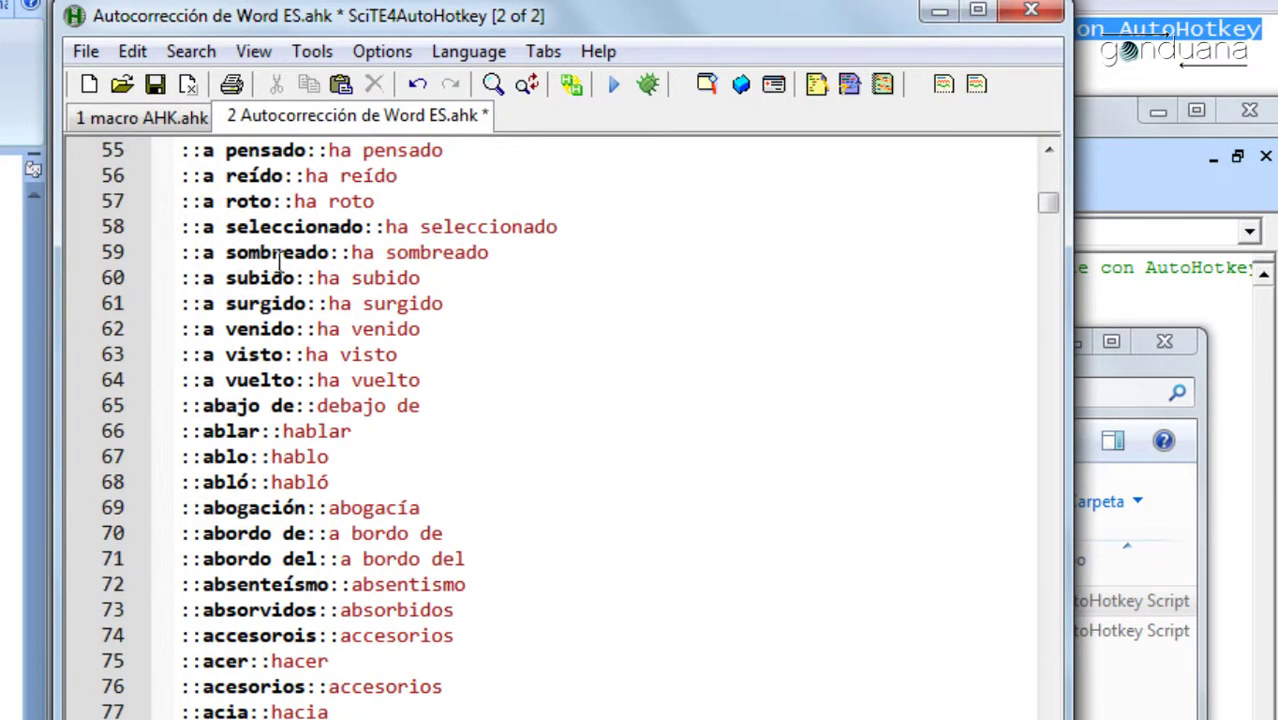
pyautogui.click(157, 86)
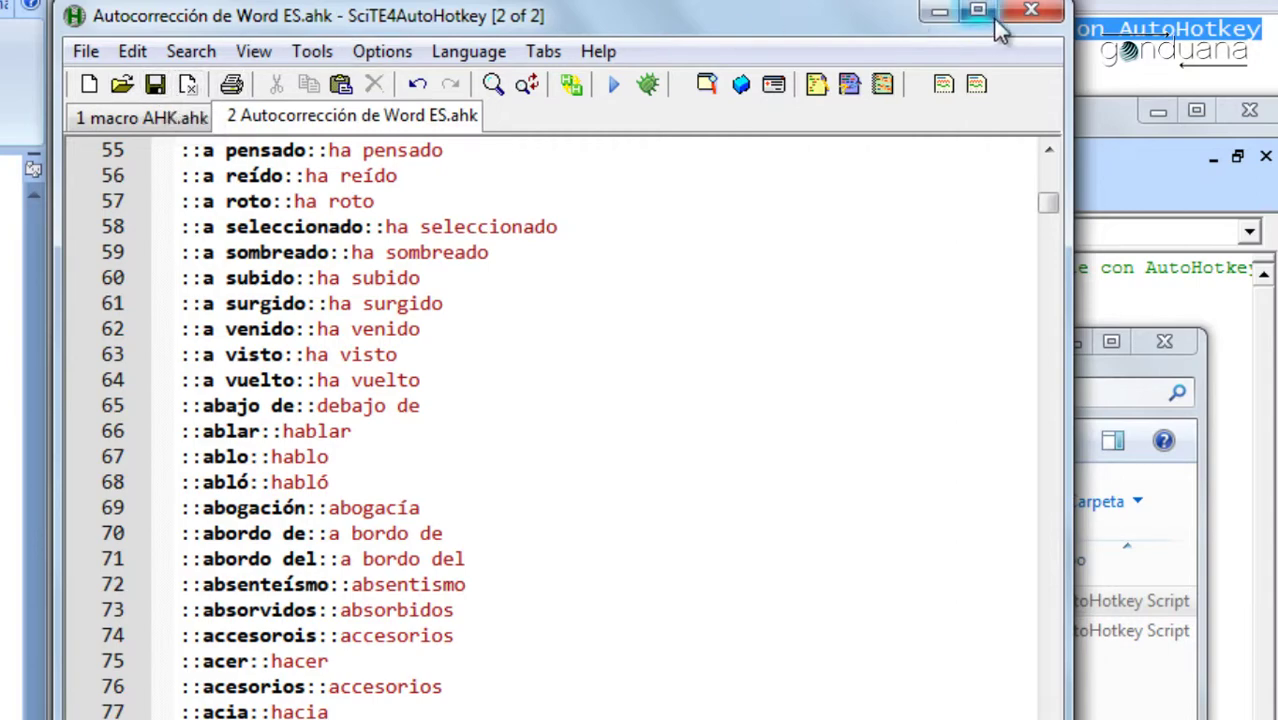
pyautogui.click(1030, 18)
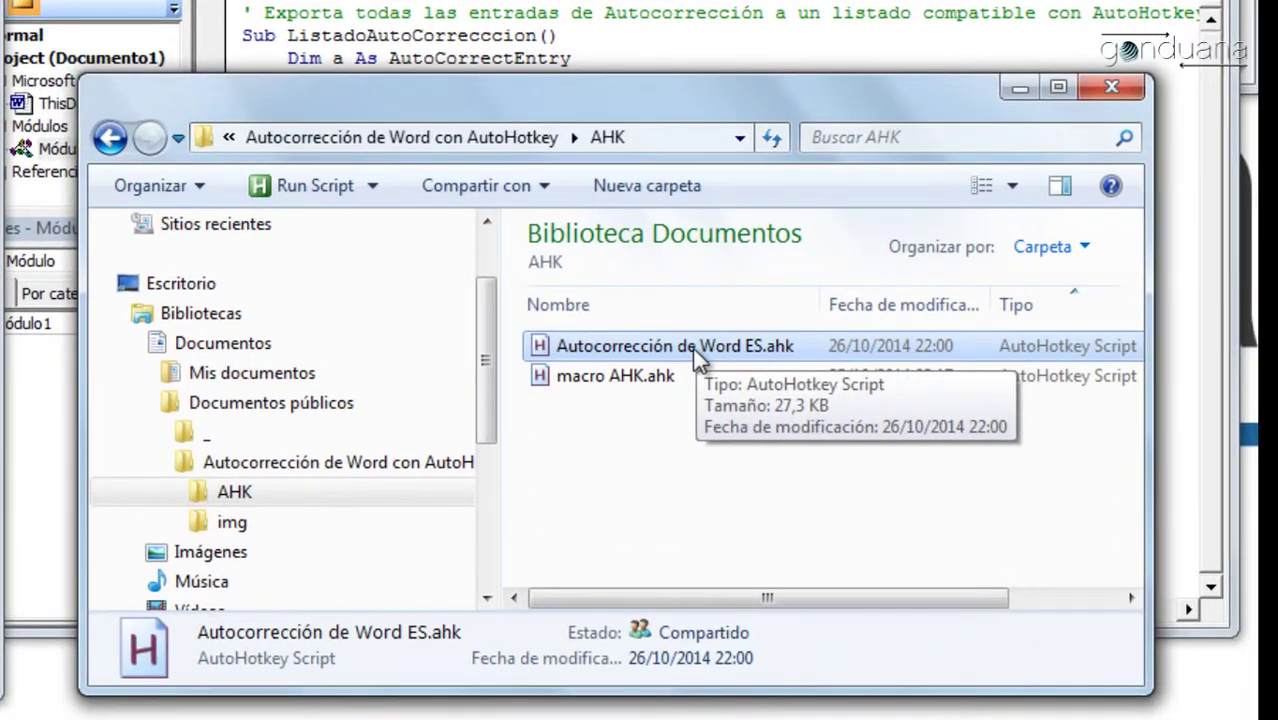
# - Run Autocorrección de Word ES.ahk and dismiss the reduced performance notification
pyautogui.rightClick(690, 349)
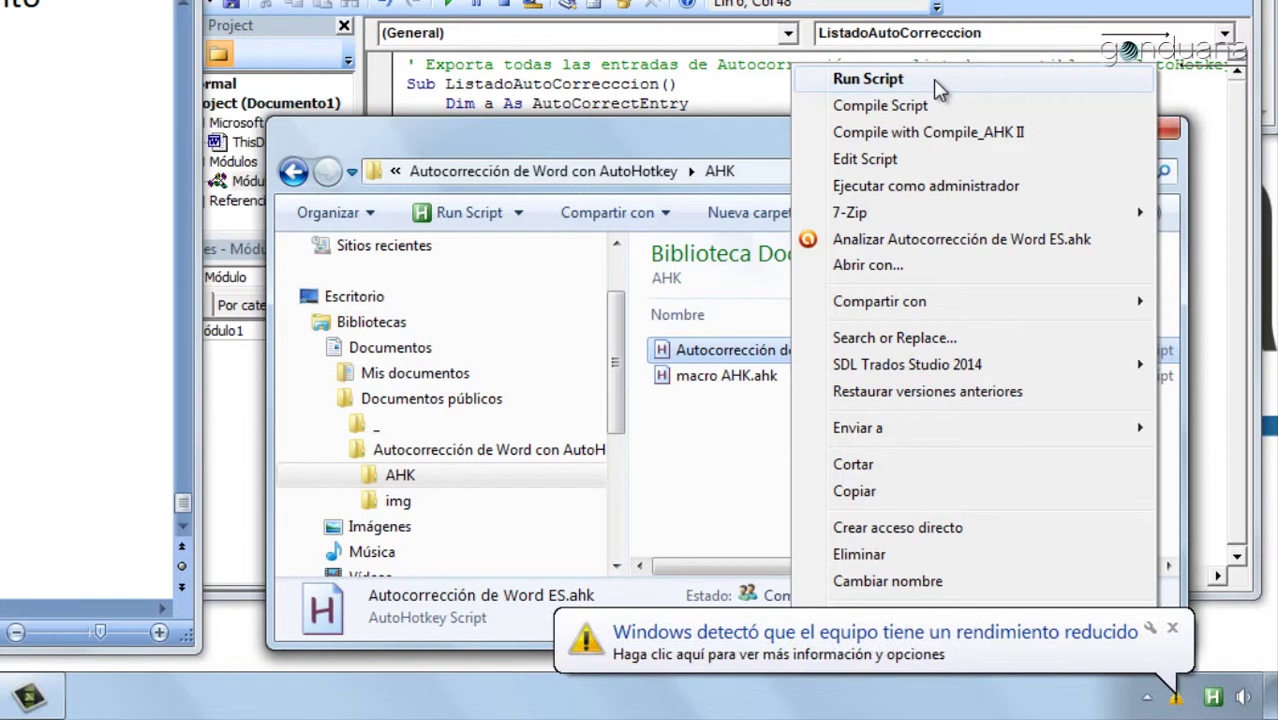
pyautogui.click(936, 82)
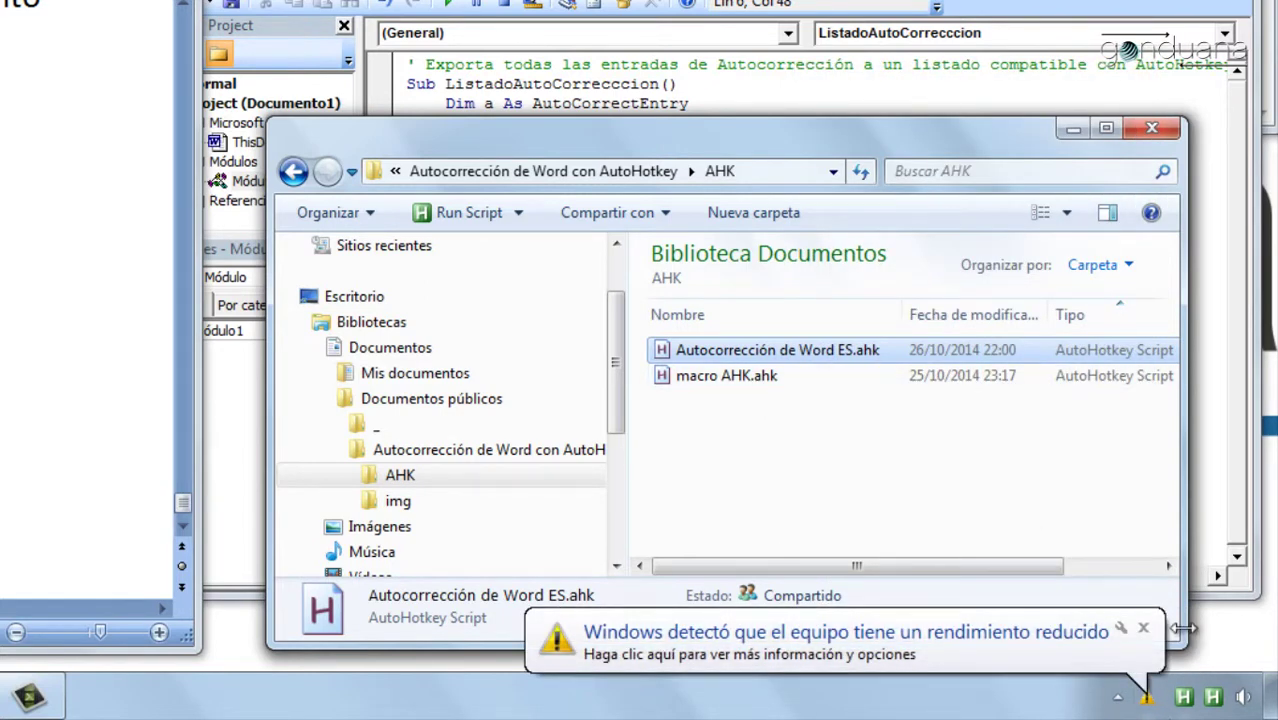
pyautogui.click(1143, 628)
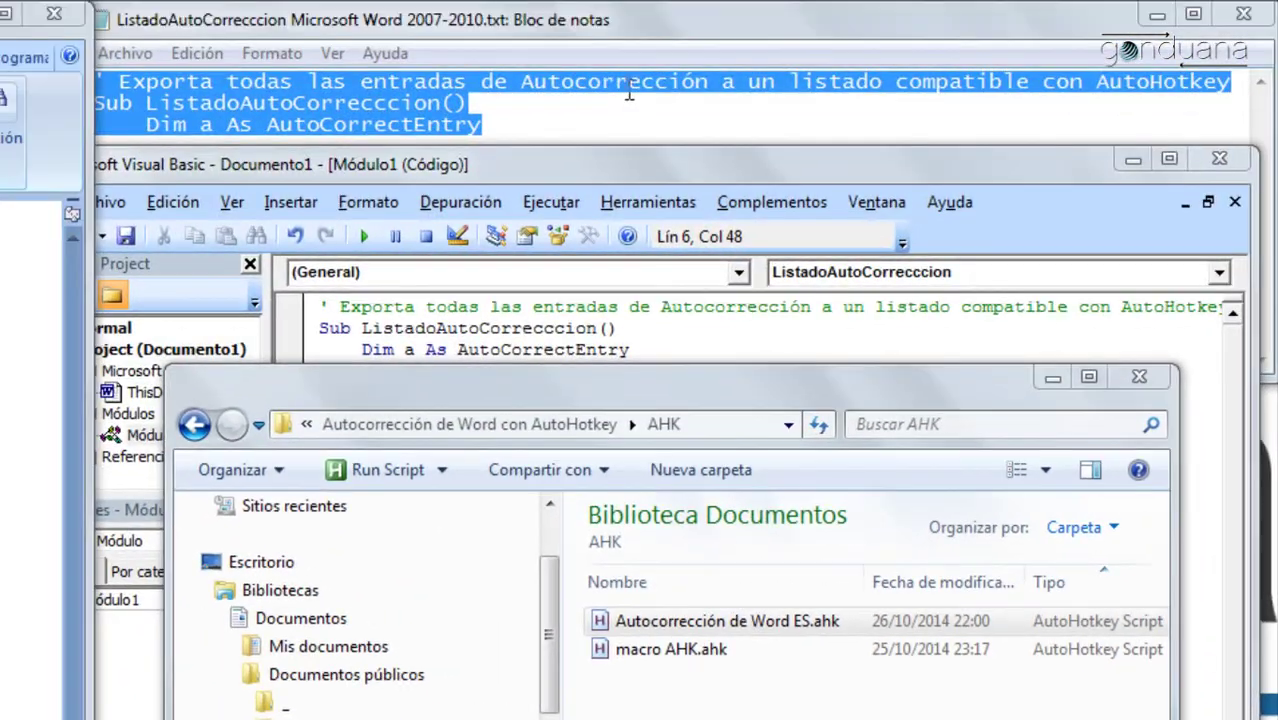
# - On a new line below End Sub in Notepad, type (c) (r) to get © ®
pyautogui.click(626, 60)
pyautogui.hotkey('ctrl', 'Home')
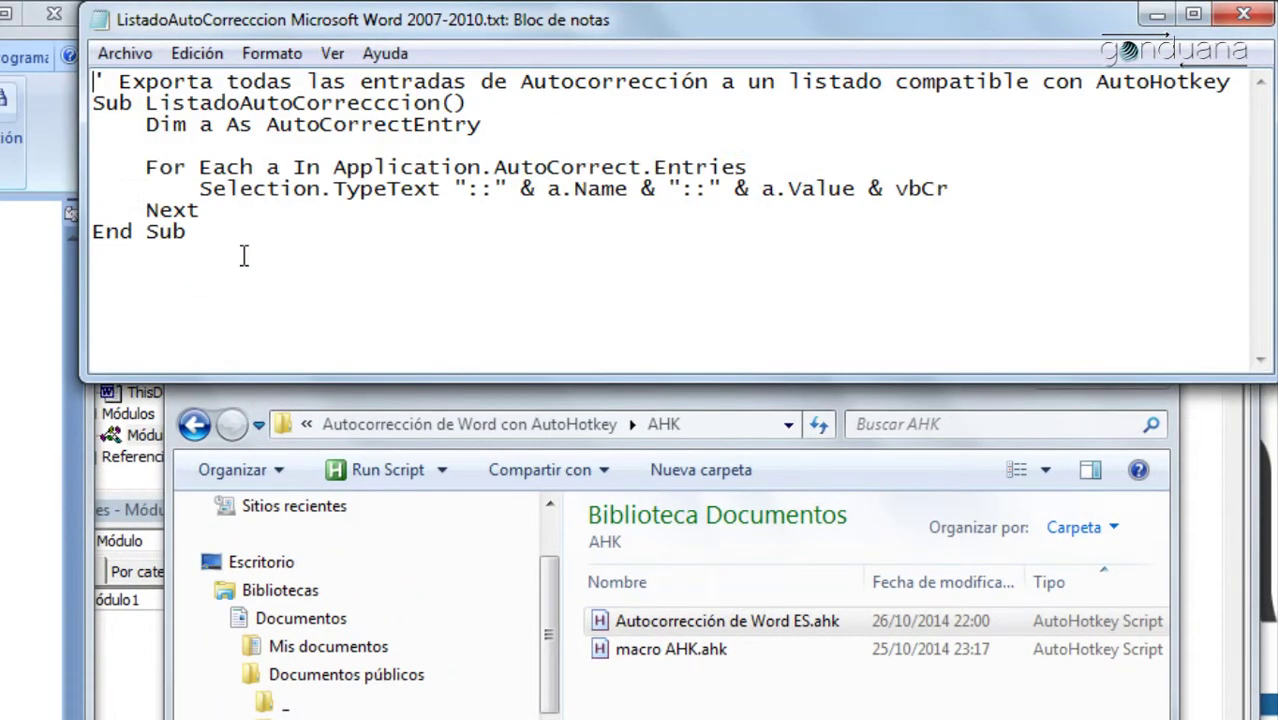
pyautogui.click(244, 253)
pyautogui.press('Return')
pyautogui.write('(')
pyautogui.write('c)')
pyautogui.write(' (r)')
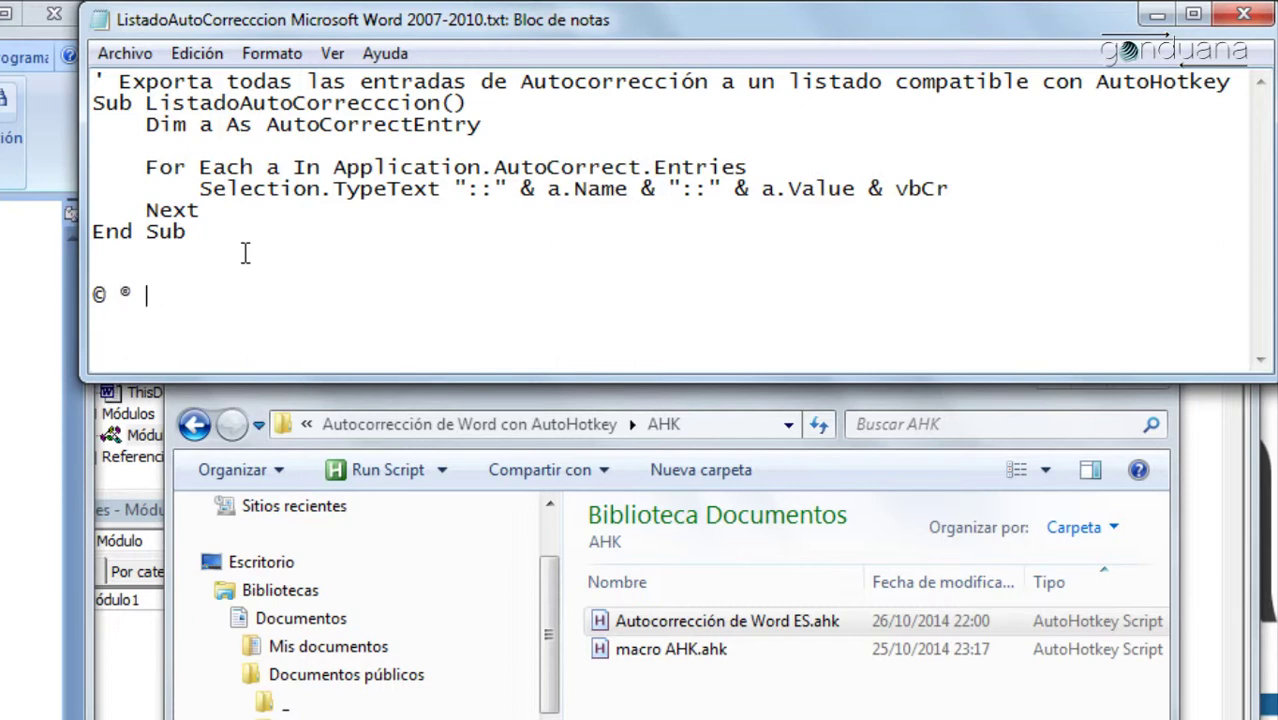